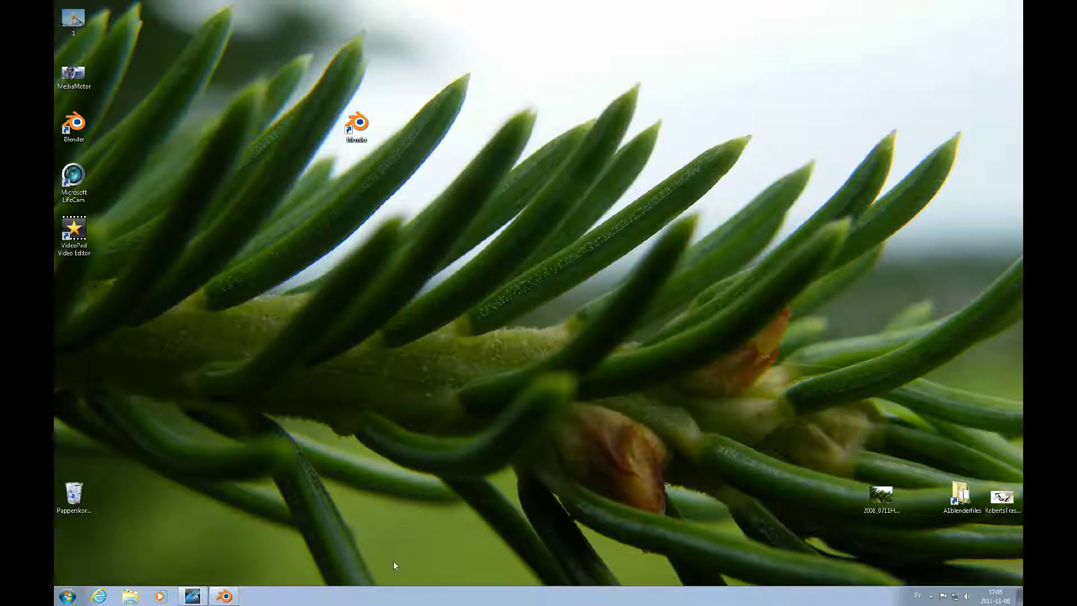
- Restore the Blender window showing the LOOPTOOLS.blend scene from the taskbar
left_click(225, 597)
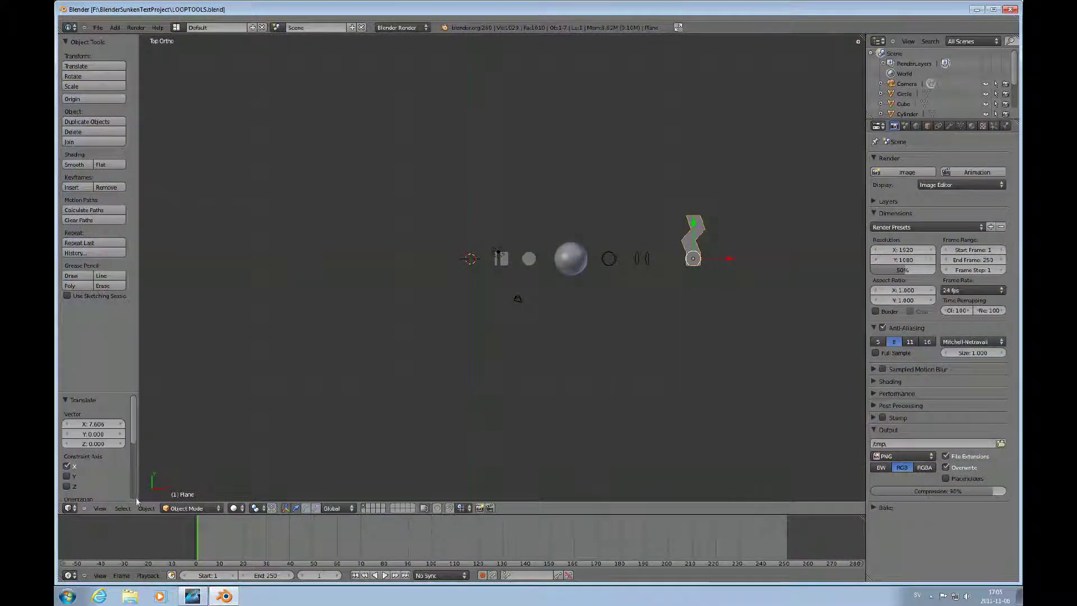
- Turn the 3D view into the User Preferences Add-ons list, filter by Mesh, then show All again
left_click(70, 508)
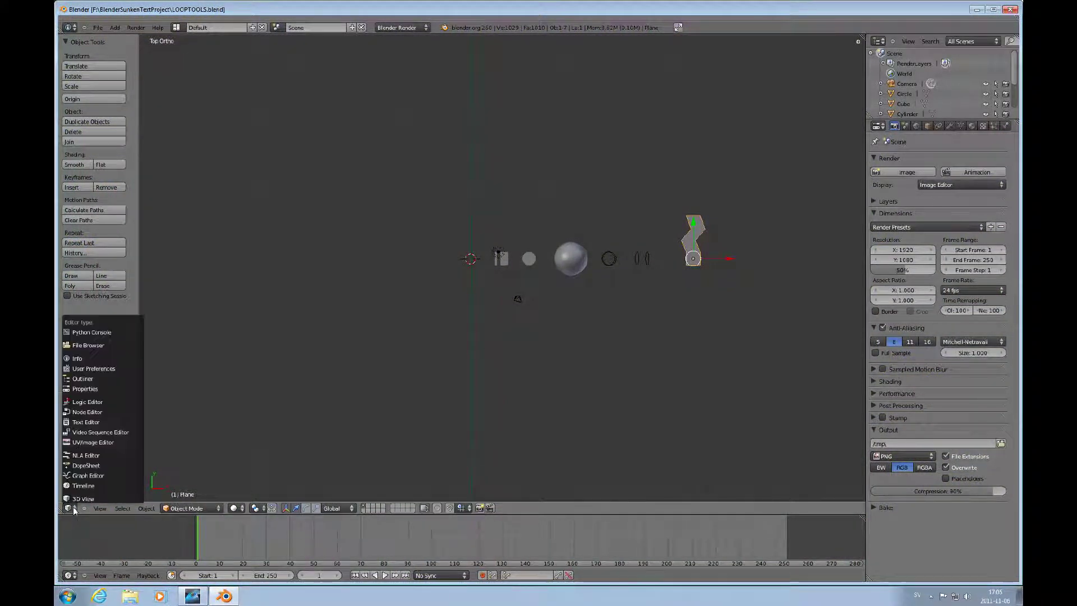
left_click(83, 369)
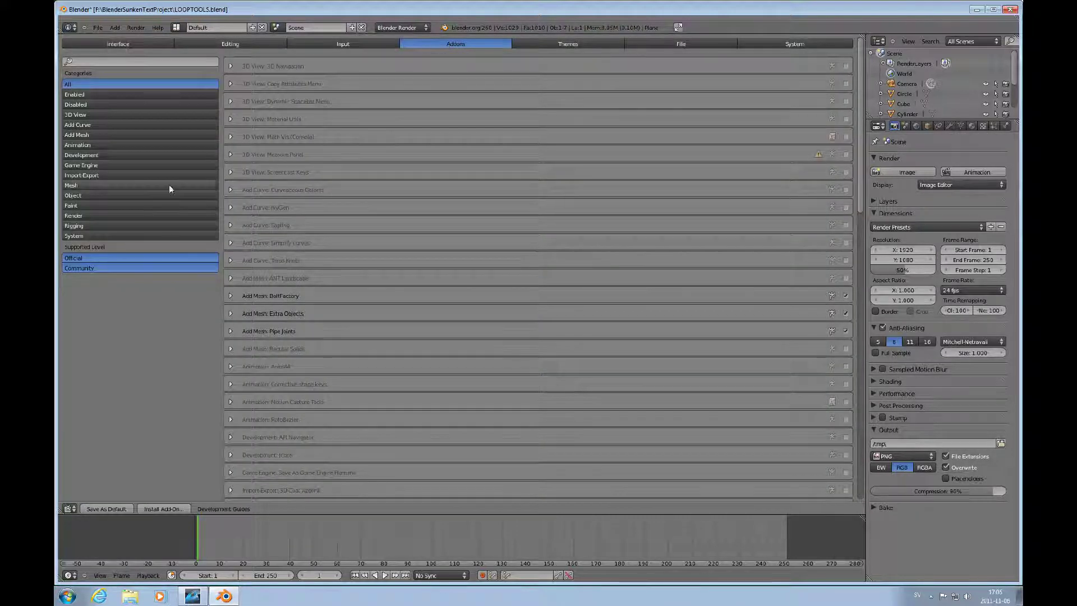
left_click(86, 185)
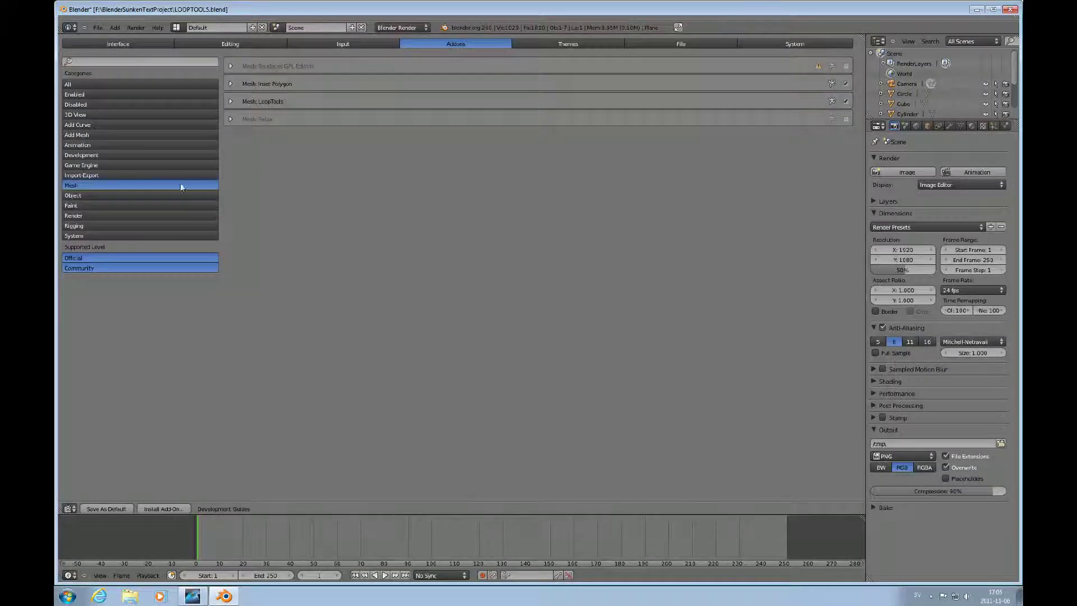
left_click(85, 83)
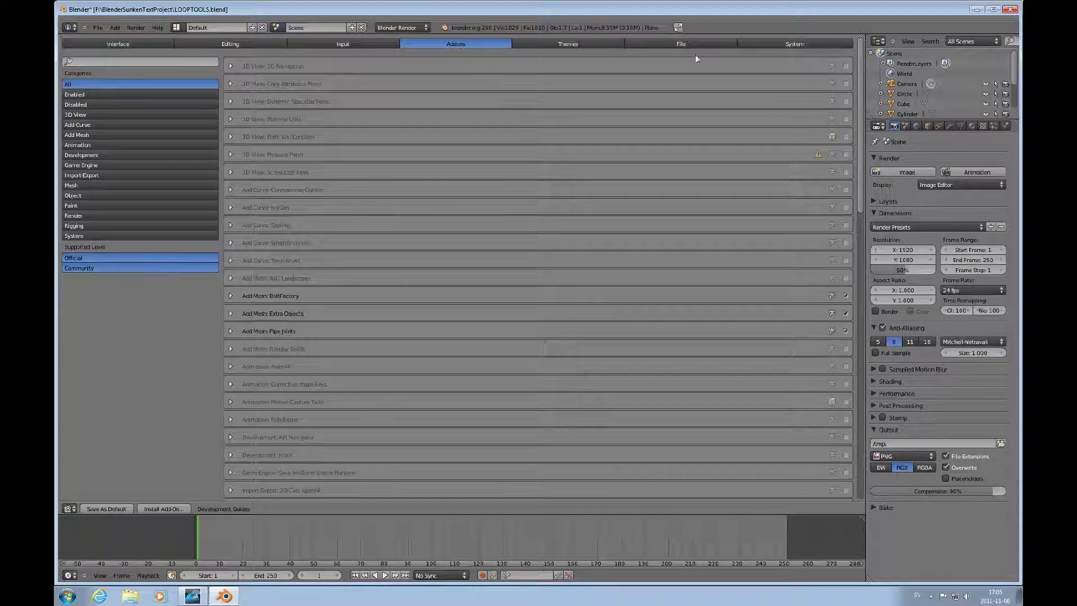
left_click_drag(859, 105, 523, 62)
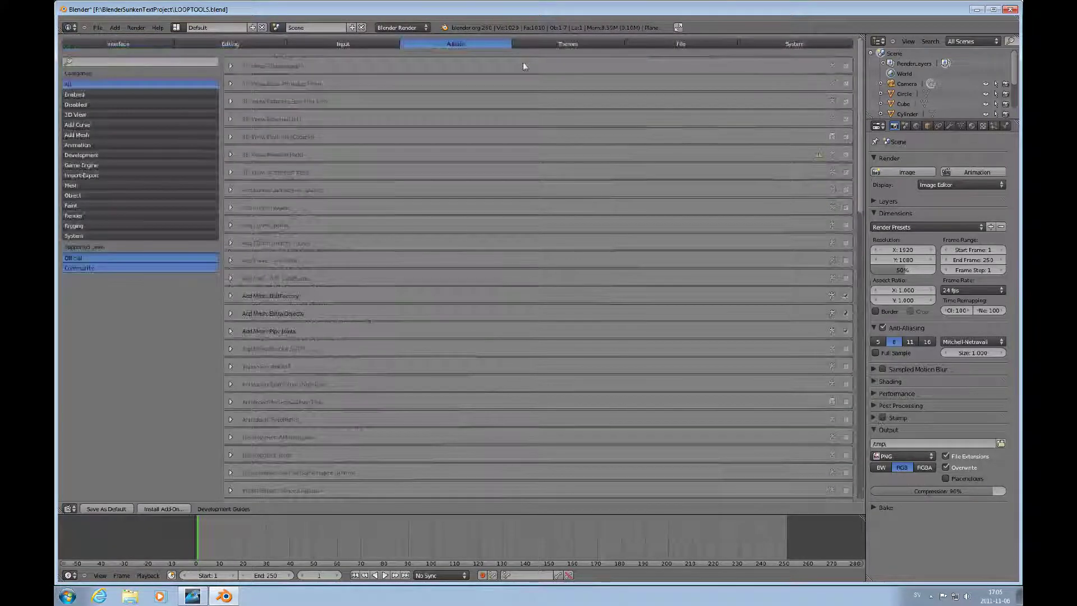
- Return the area to 3D View and move the Cube left along its X axis
left_click(70, 509)
left_click(82, 498)
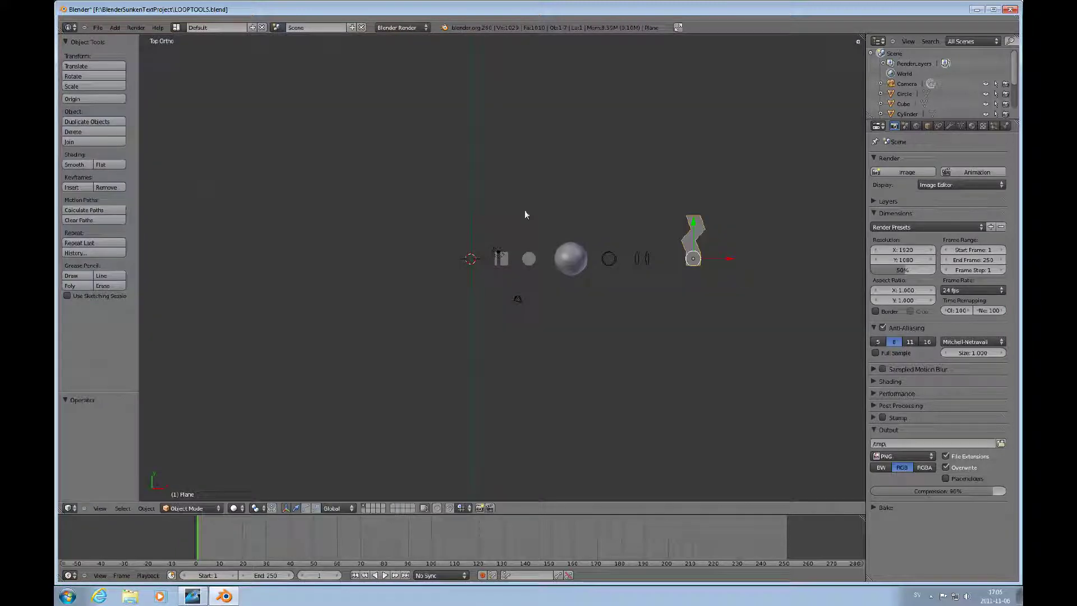
scroll(535, 248, "up", 2)
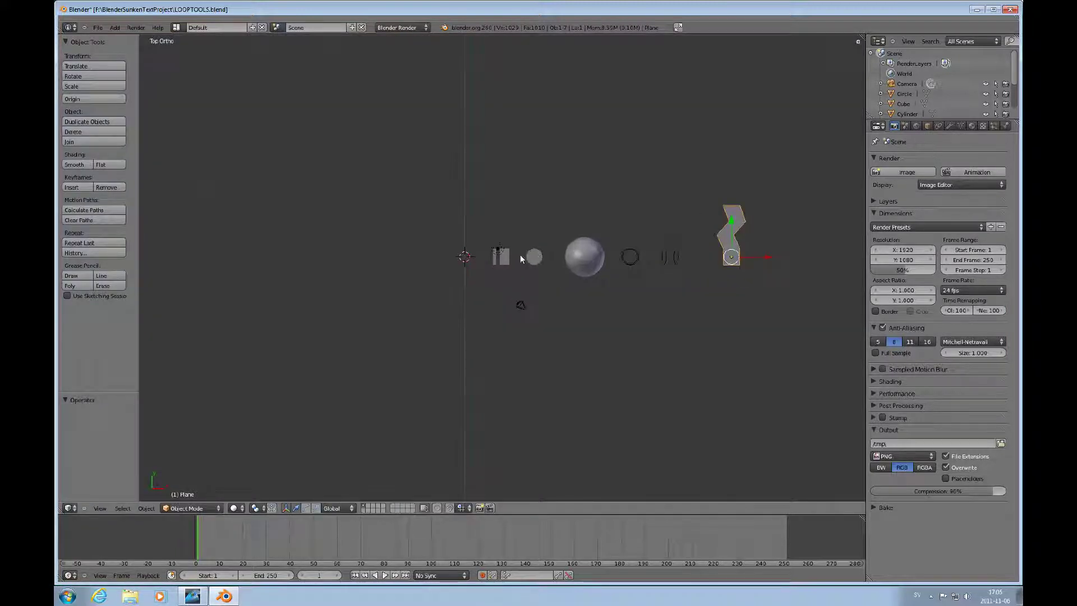
right_click(507, 258)
left_click_drag(542, 254, 496, 258)
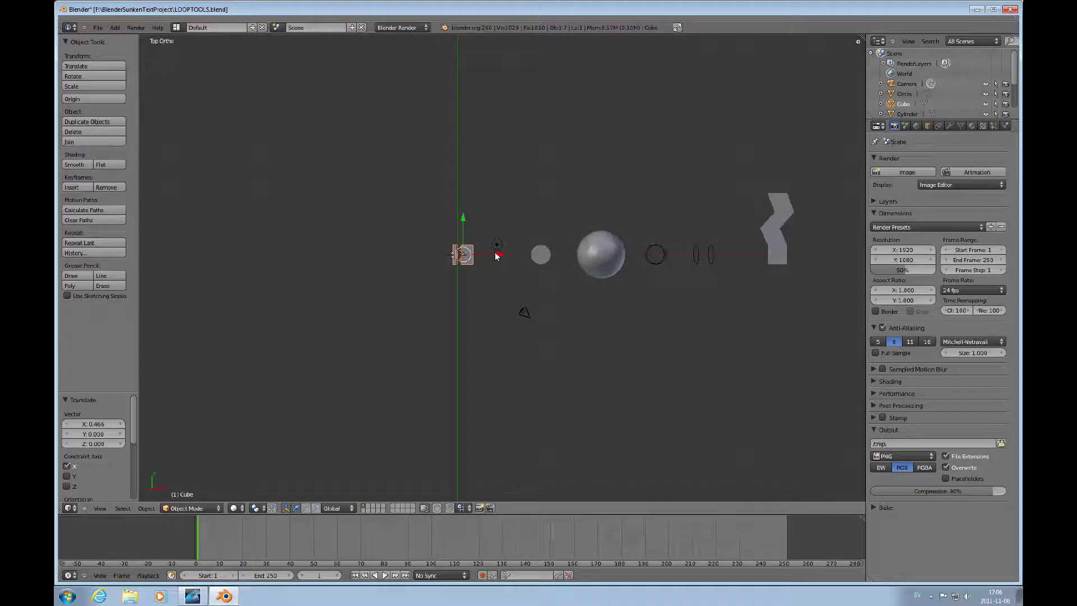
- Put the Cube into Edit Mode and zoom in on its two grid parts
key("Tab")
scroll(493, 261, "up", 7)
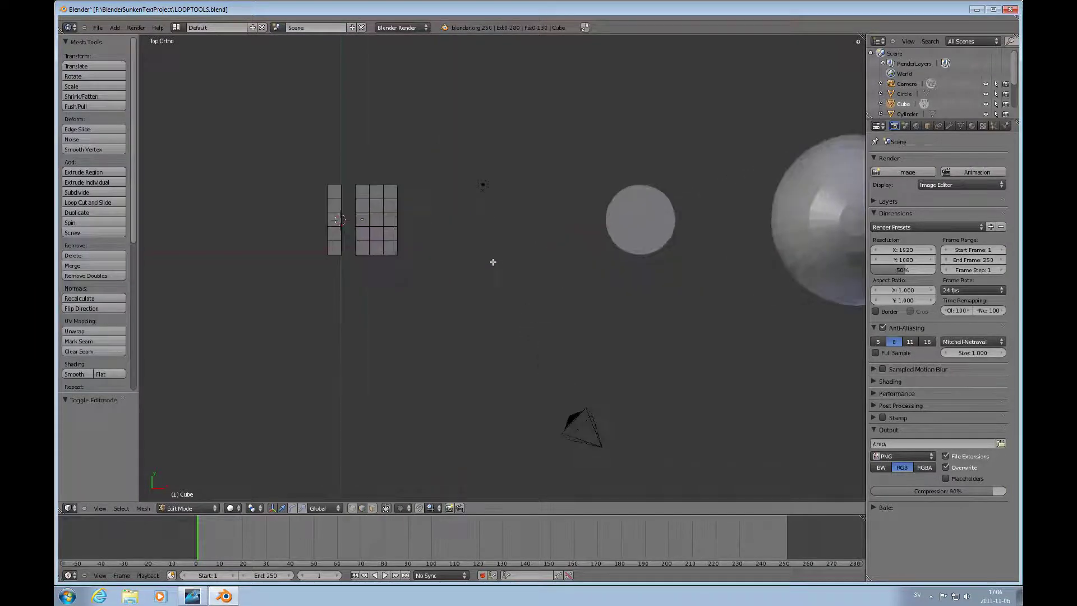
scroll(493, 262, "up", 5, "ctrl")
scroll(493, 262, "up", 2)
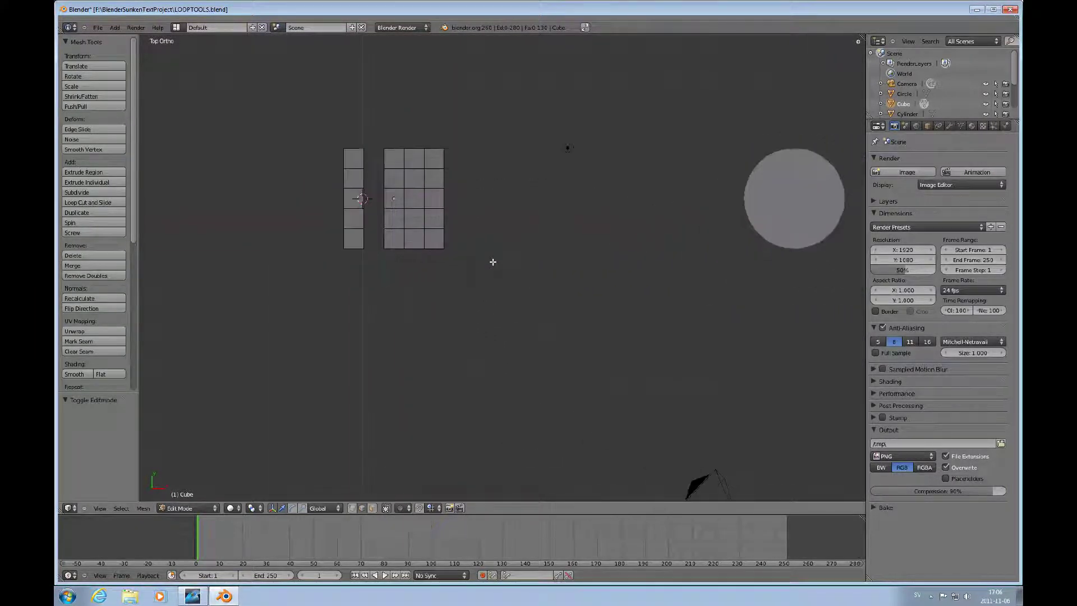
scroll(420, 217, "down", 1)
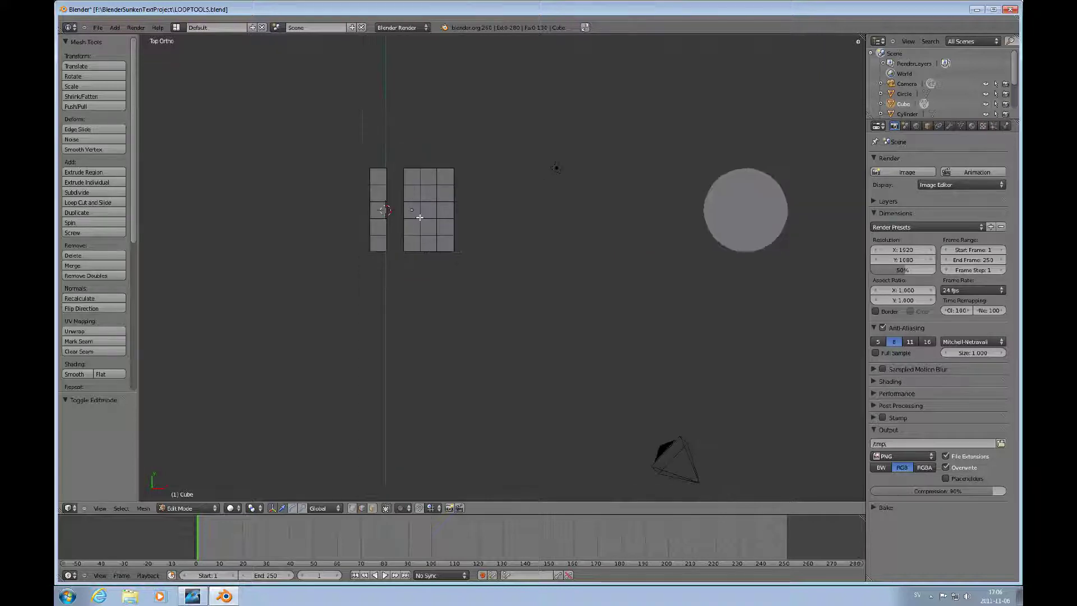
scroll(418, 217, "down", 1, "ctrl")
scroll(419, 217, "up", 3, "ctrl")
scroll(435, 220, "up", 4)
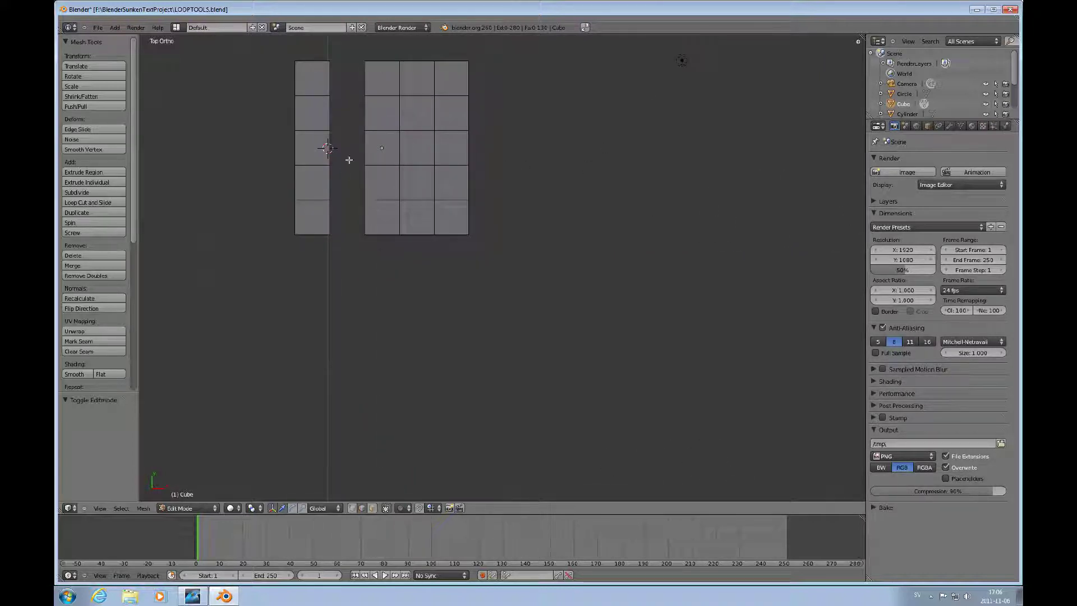
- Select the two facing edge loops and join them with LoopTools Bridge
right_click(366, 183, "alt")
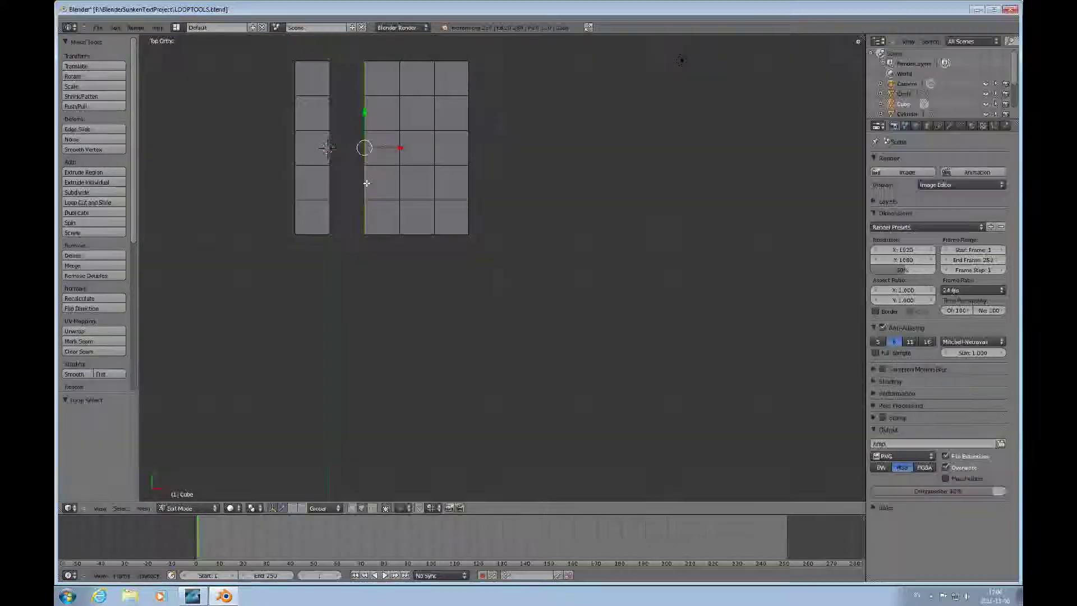
right_click(330, 187, "alt+shift")
middle_click_drag(330, 186, 411, 152)
key("w")
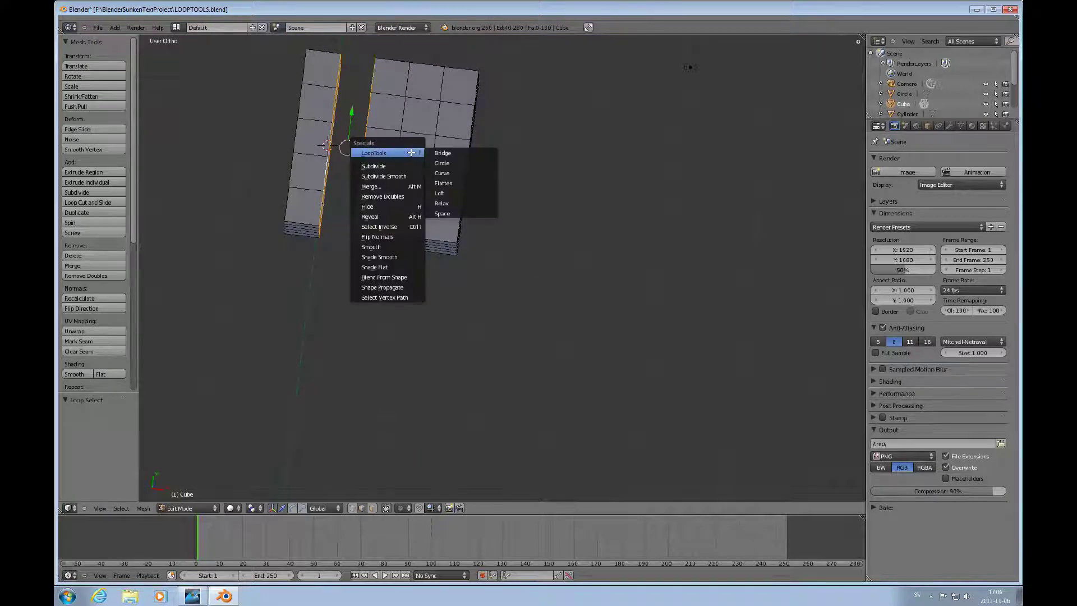
left_click(442, 152)
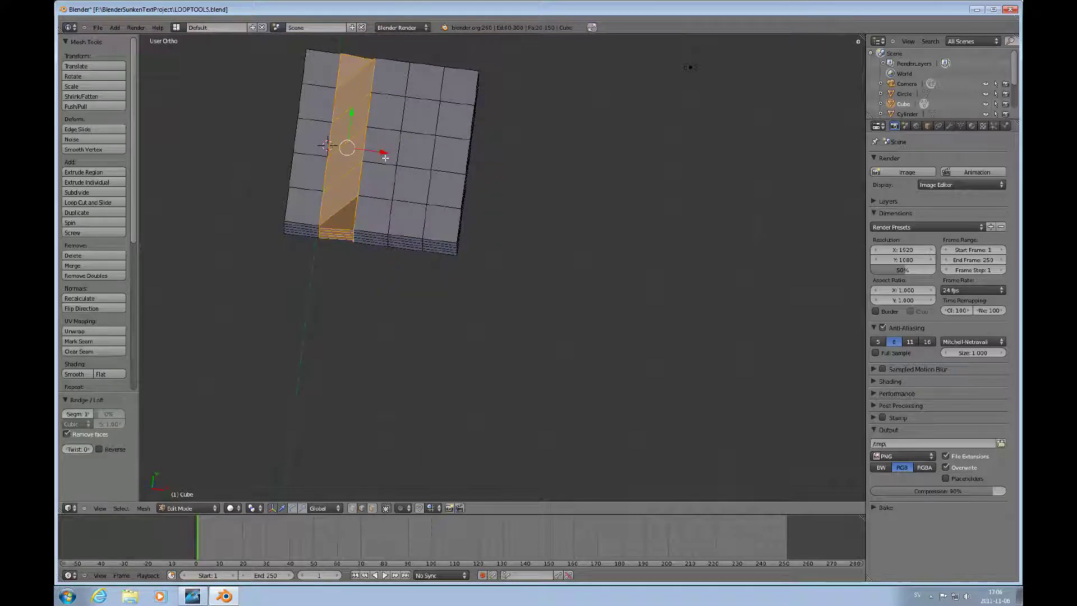
middle_click_drag(368, 175, 341, 136)
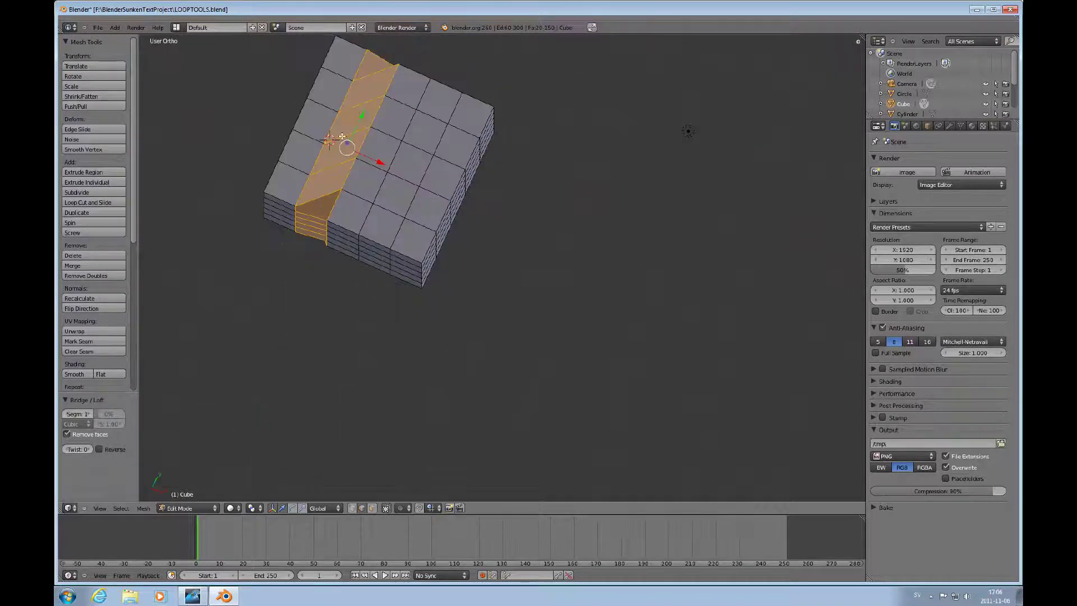
- Delete the bridged strip and fill one face between two vertices across the gap
key("x")
left_click(350, 163)
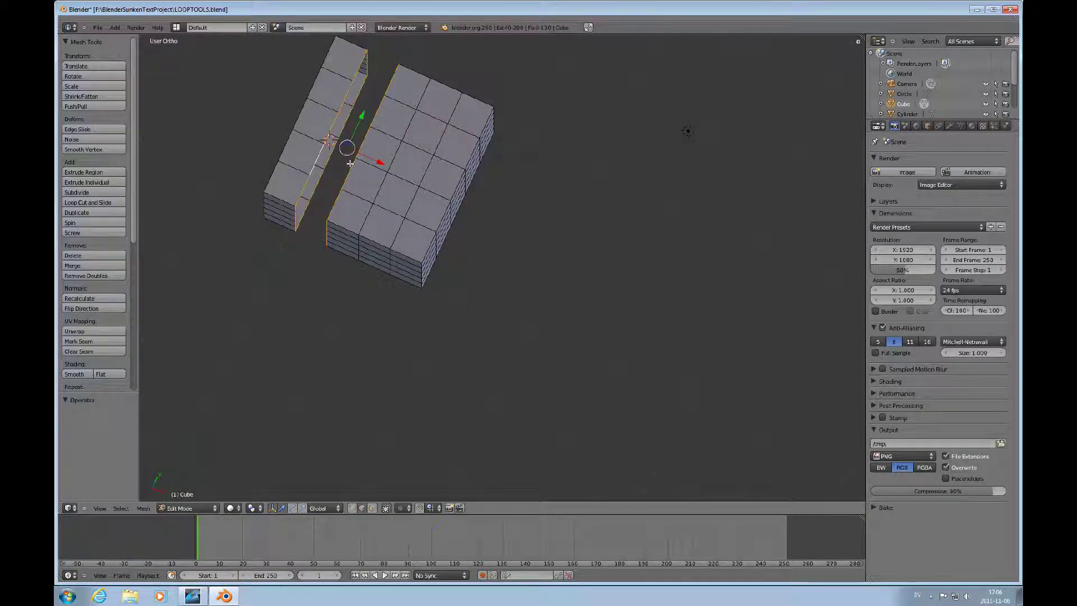
right_click(350, 171)
right_click(315, 156, "shift")
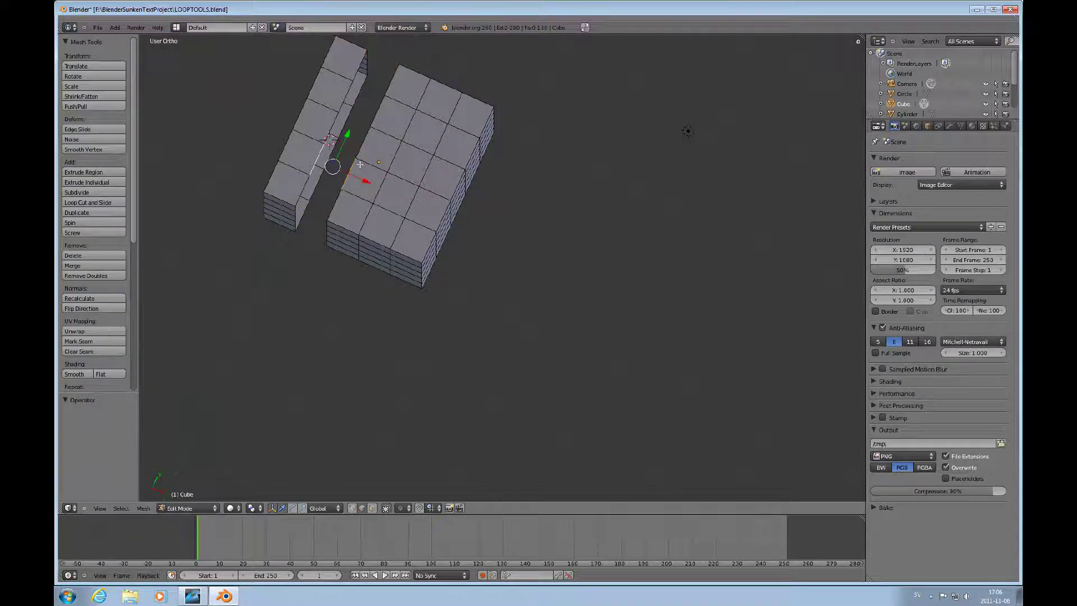
middle_click_drag(360, 163, 385, 179)
key("f")
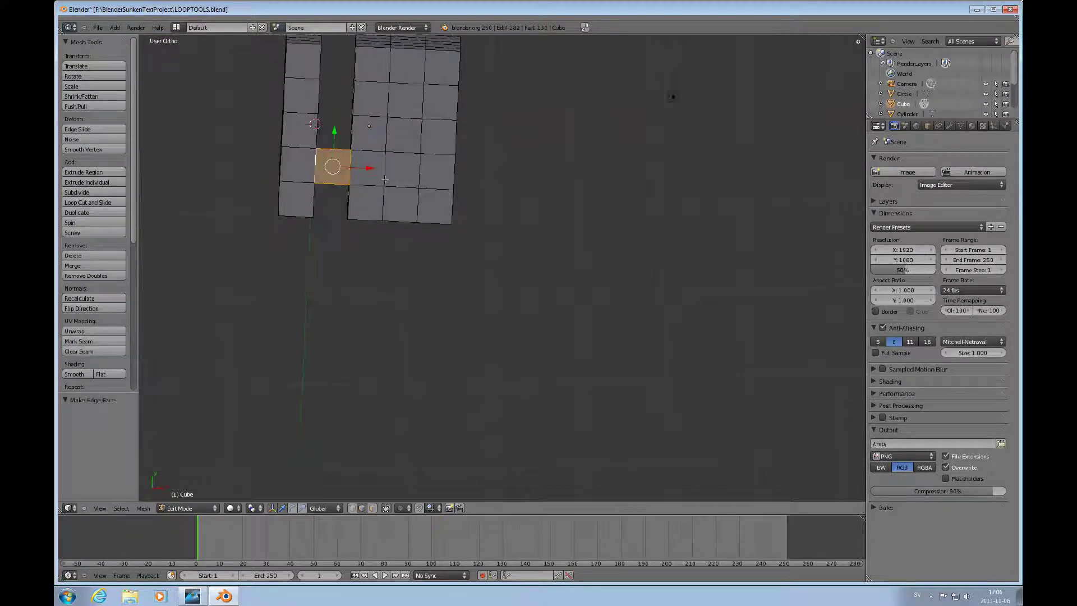
- Select the edge loop along the gap's edges and inspect the mesh's sides
right_click(354, 136, "alt")
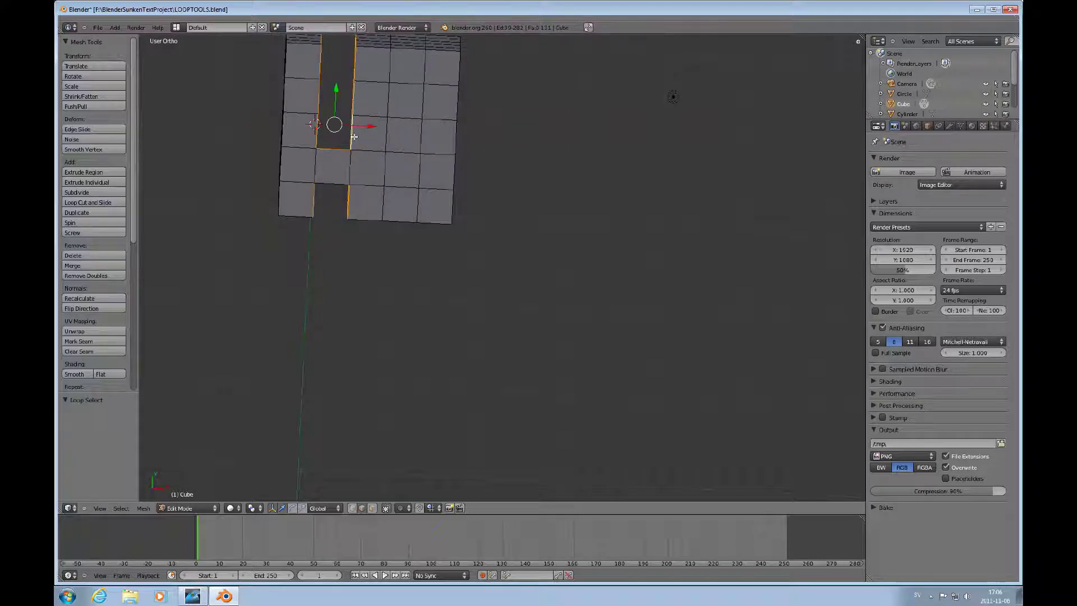
middle_click_drag(346, 151, 345, 122)
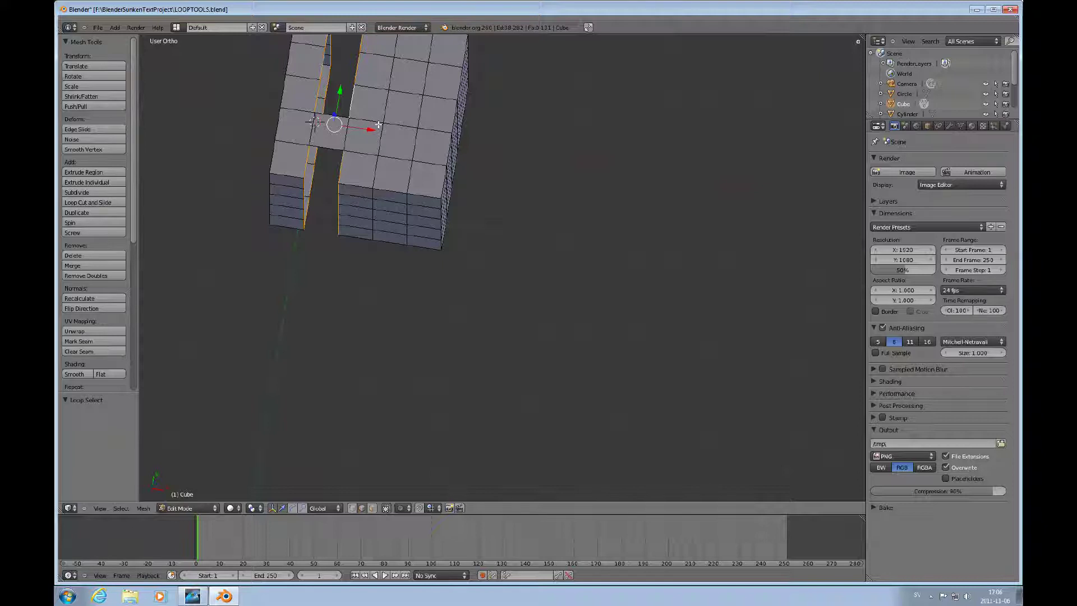
middle_click_drag(377, 125, 384, 129)
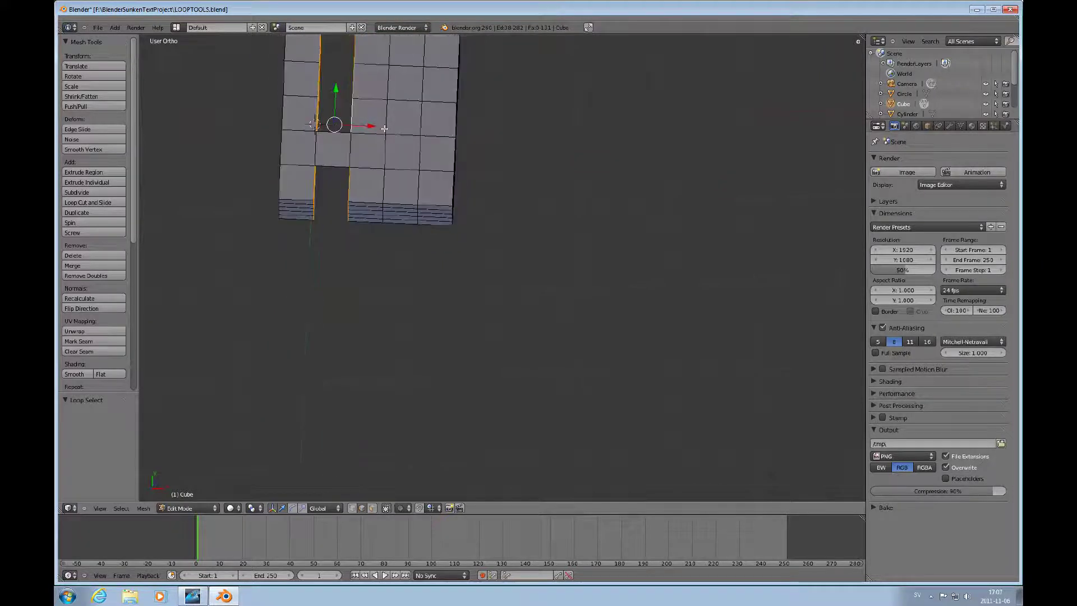
- Bridge the remaining gap with LoopTools Bridge
key("w")
mouse_move(386, 129)
left_click(423, 129)
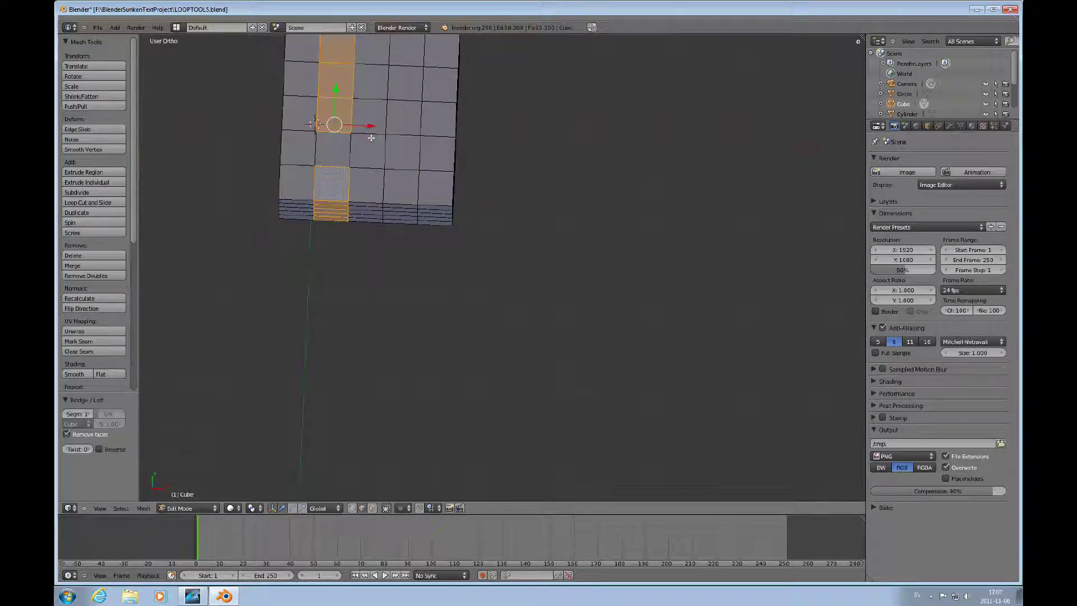
middle_click_drag(380, 144, 418, 112)
- Delete the new bridge faces and the small connecting face across the gap
key("x")
left_click(418, 120)
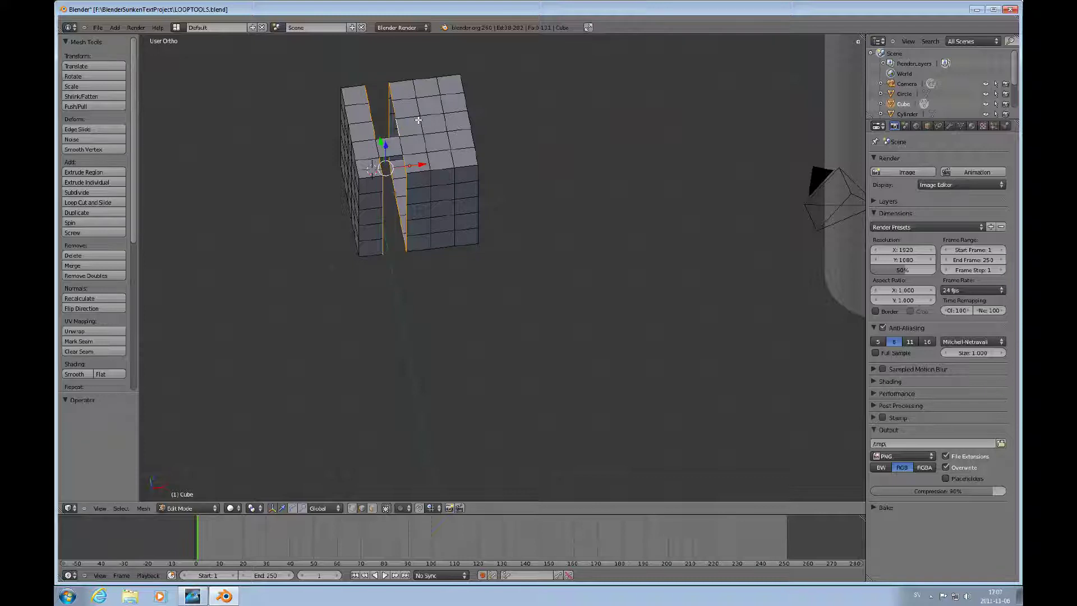
right_click(390, 147)
key("x")
left_click(407, 164)
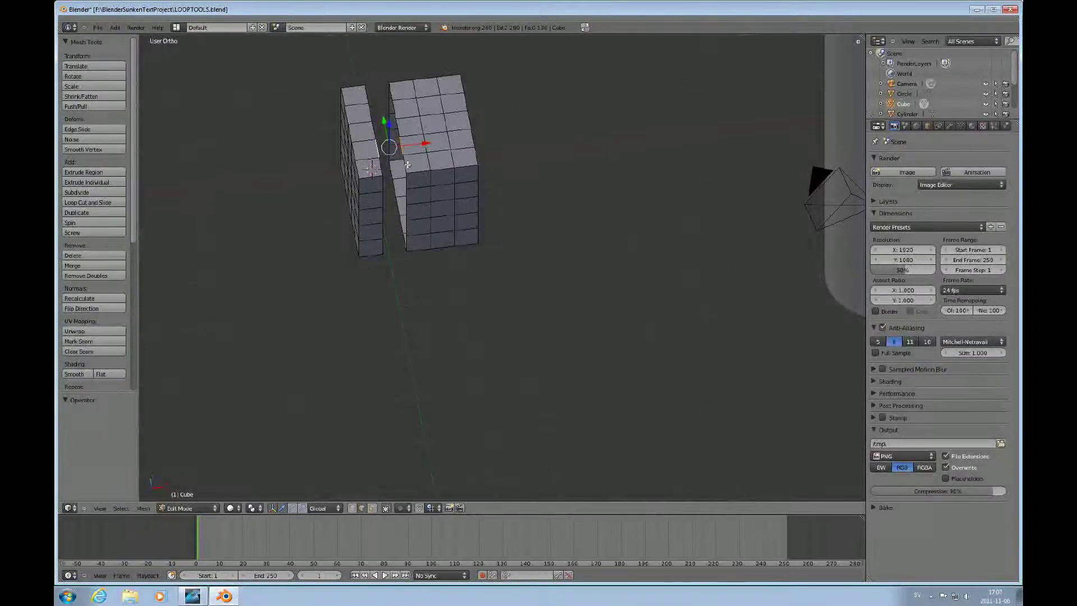
- Select the edge loops on both sides of the gap
right_click(404, 165, "alt")
right_click(383, 168, "alt+shift")
middle_click_drag(428, 163, 405, 161)
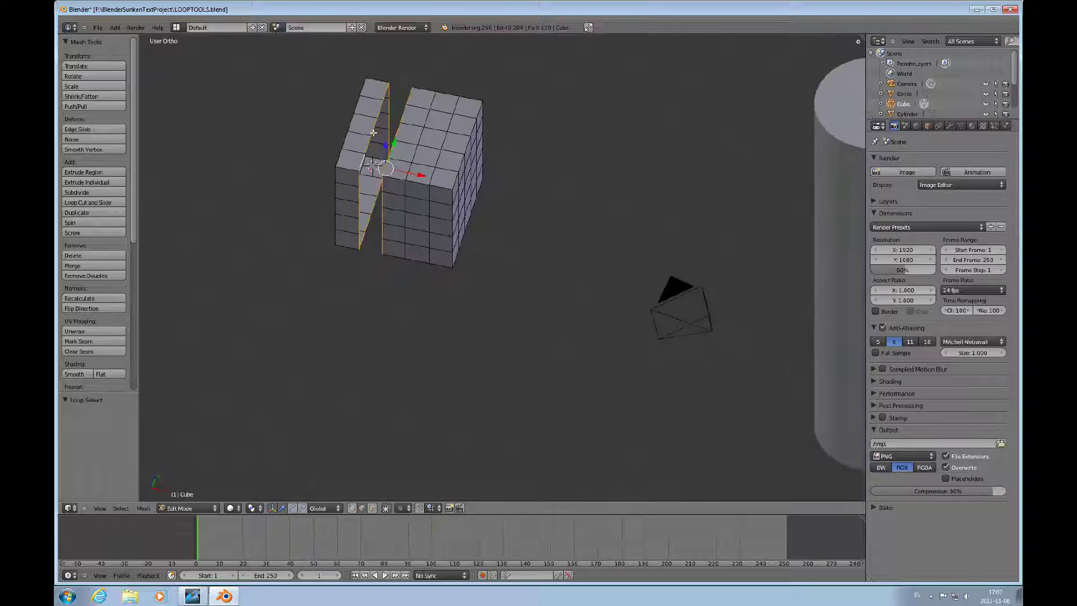
- Make the two selected gap loops circular with LoopTools Circle
key("w")
mouse_move(430, 153)
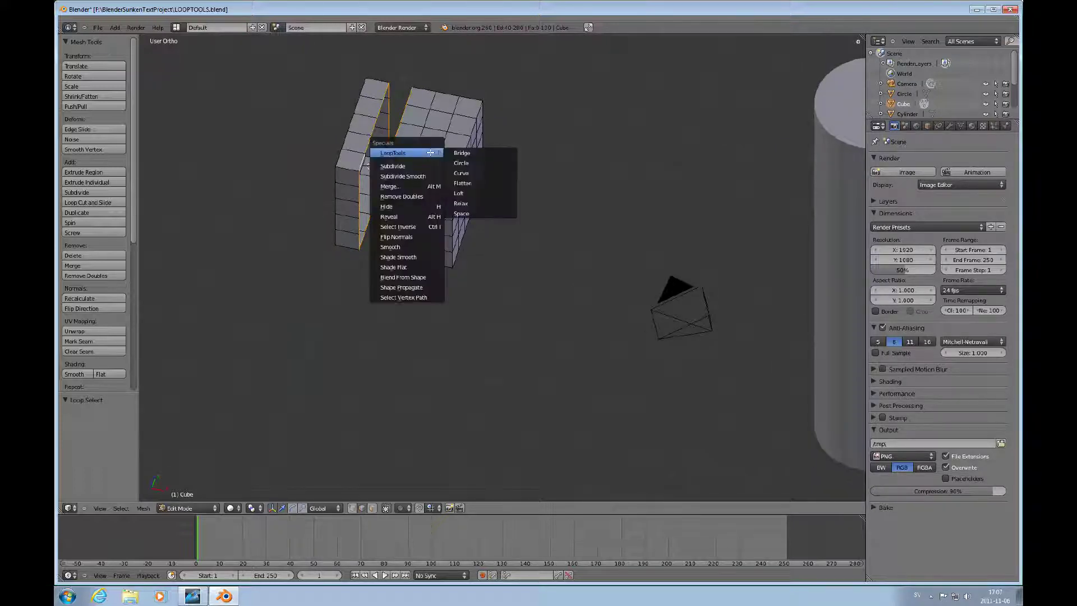
left_click(465, 163)
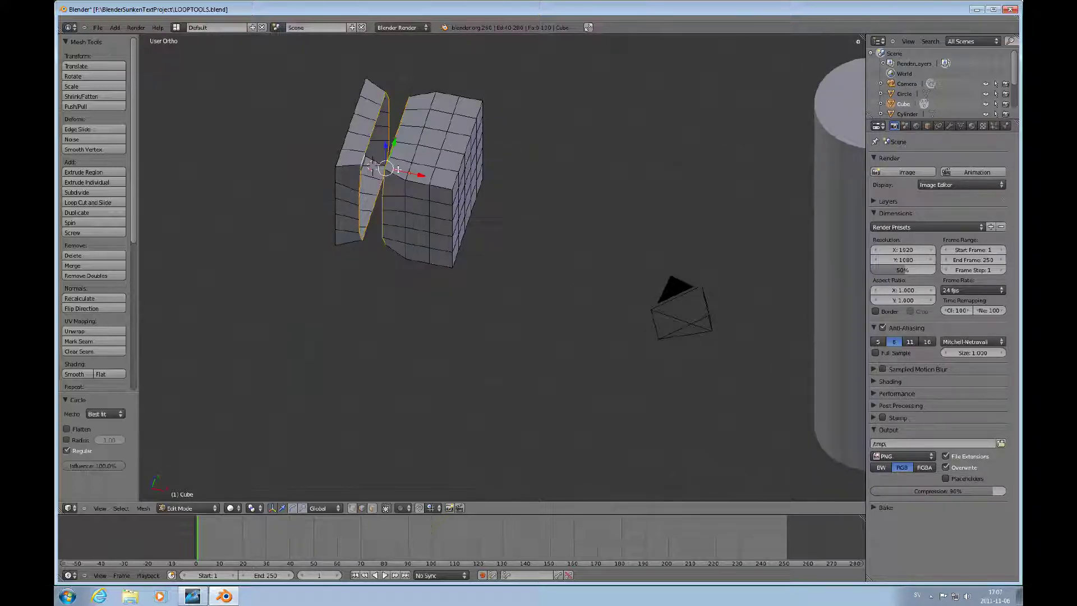
middle_click_drag(393, 183, 426, 169)
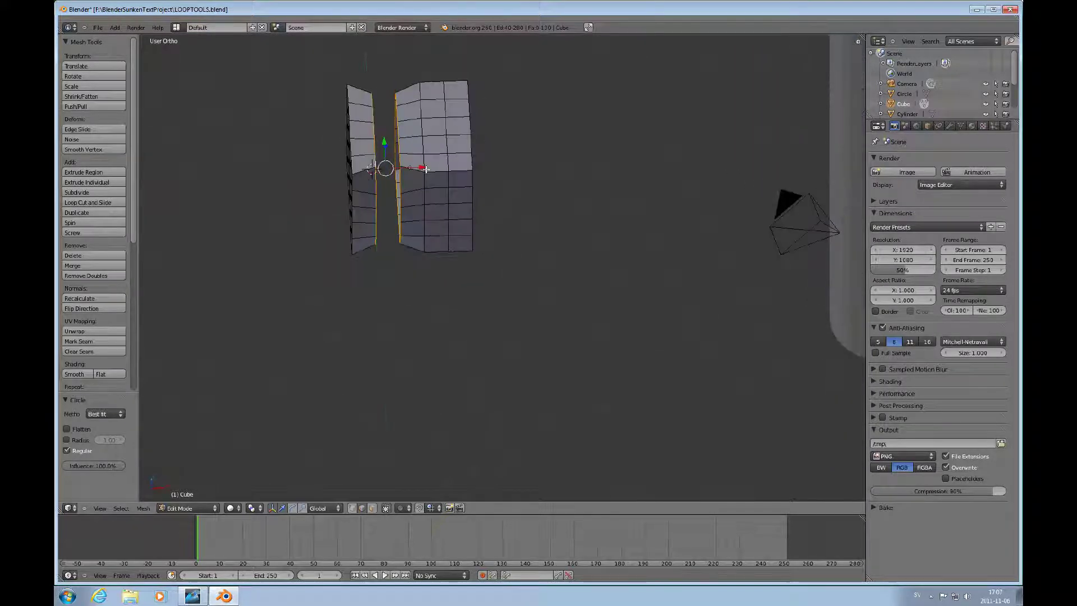
- Try a LoopTools Bridge between the rounded loops, then undo it
key("w")
left_click(458, 170)
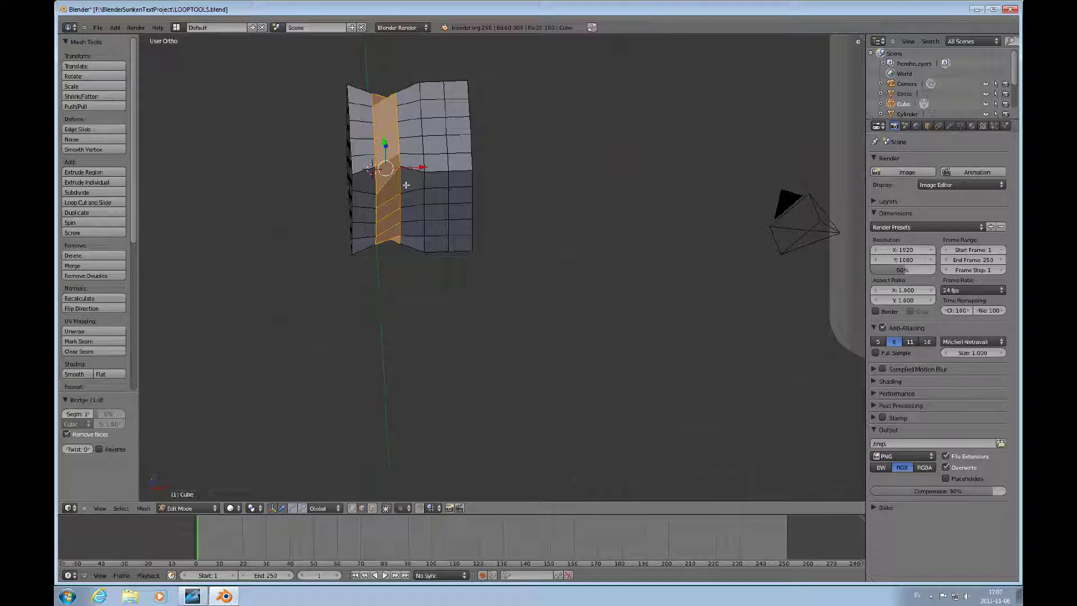
middle_click_drag(414, 180, 414, 222)
scroll(414, 222, "up", 4)
scroll(415, 222, "down", 3)
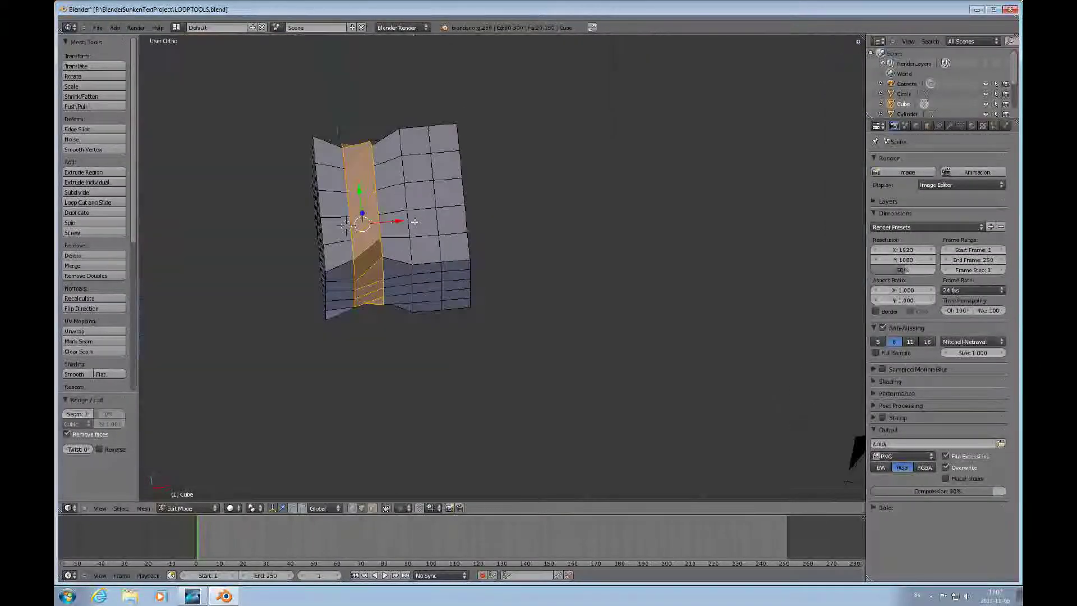
key("ctrl+z")
middle_click_drag(415, 225, 427, 197)
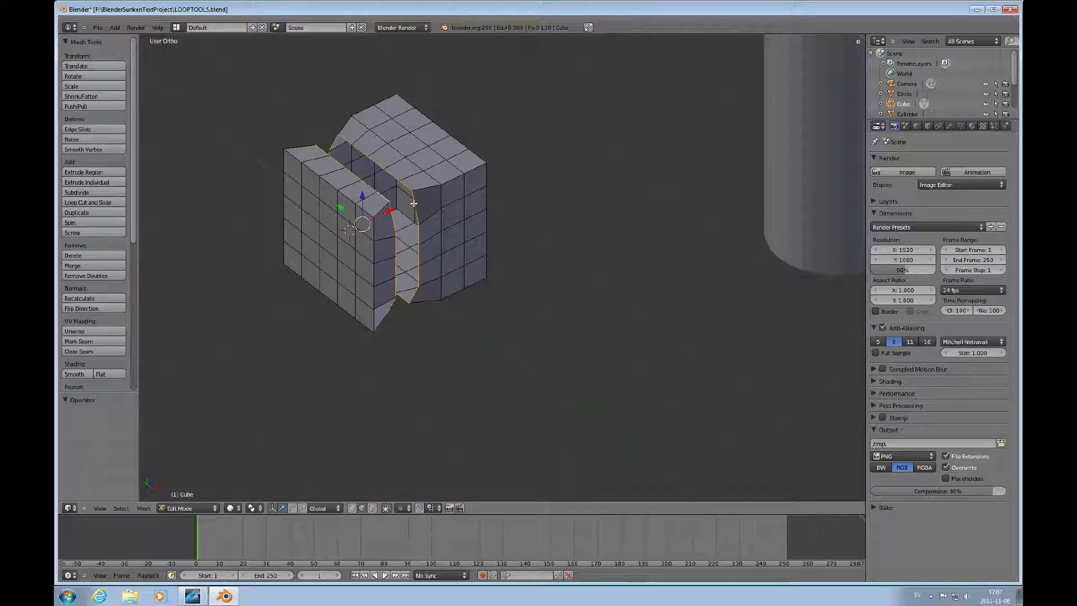
- Apply LoopTools Circle to the loops with a fixed radius of 0.7
key("w")
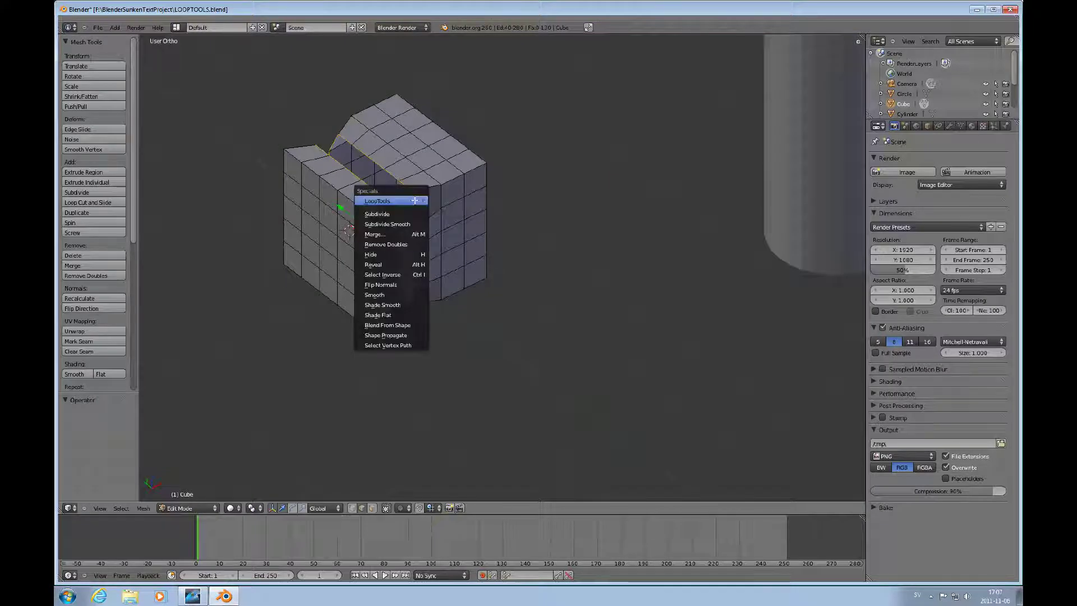
mouse_move(414, 200)
left_click(449, 212)
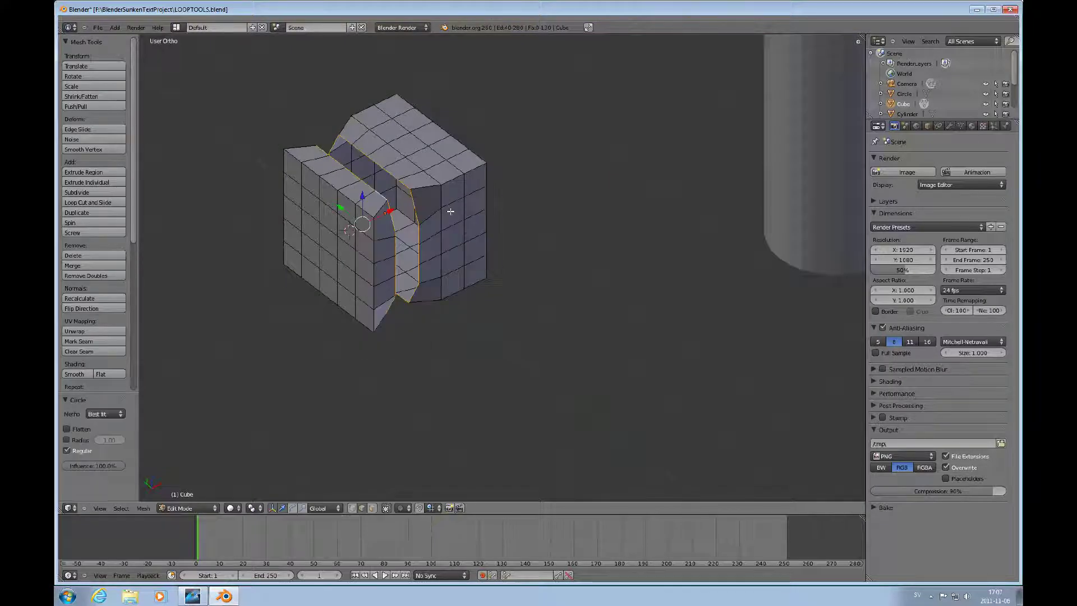
left_click(66, 440)
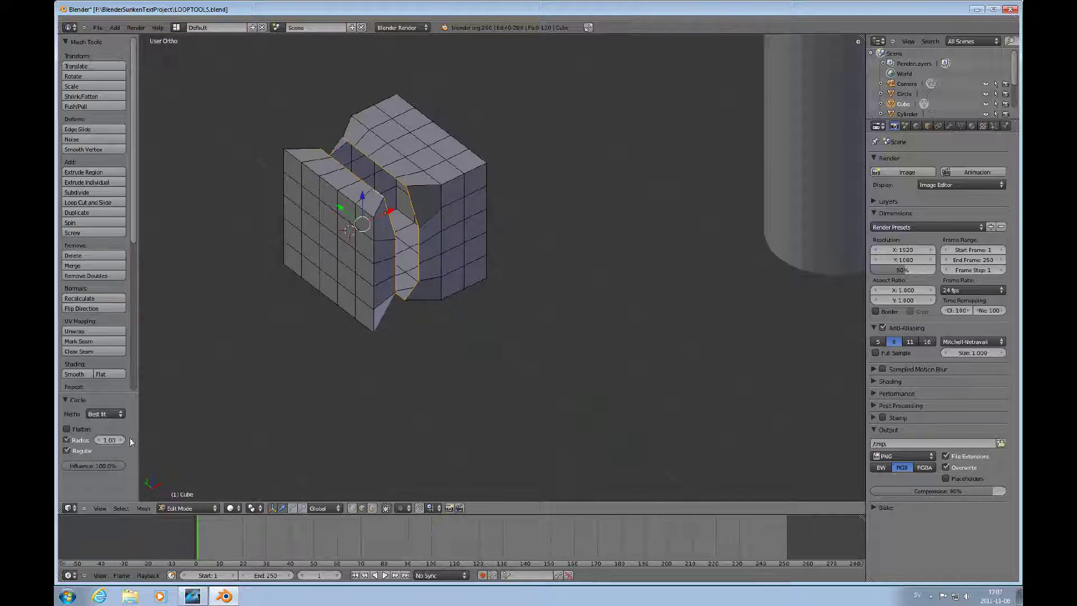
left_click(115, 441)
type("0")
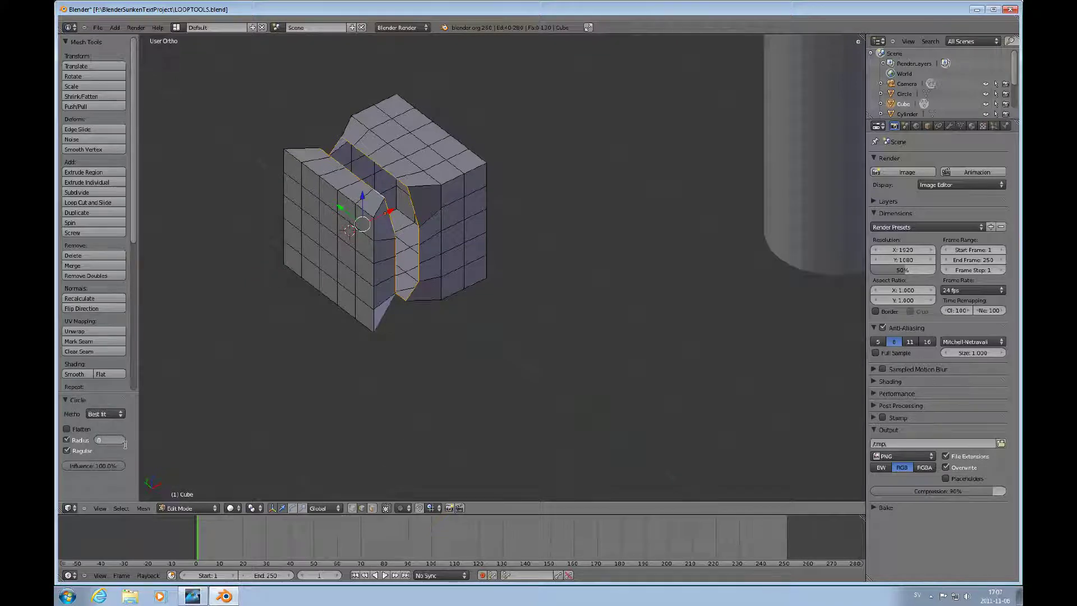
type(".7")
key("Return")
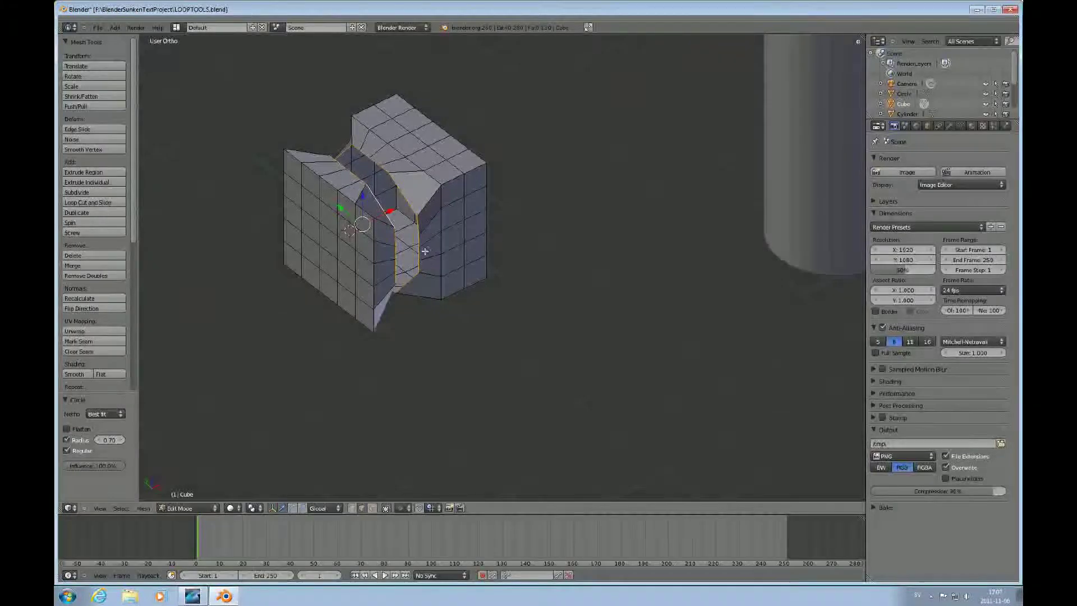
- Bridge the gap between the two circular loops with LoopTools Bridge
middle_click_drag(424, 259, 299, 324)
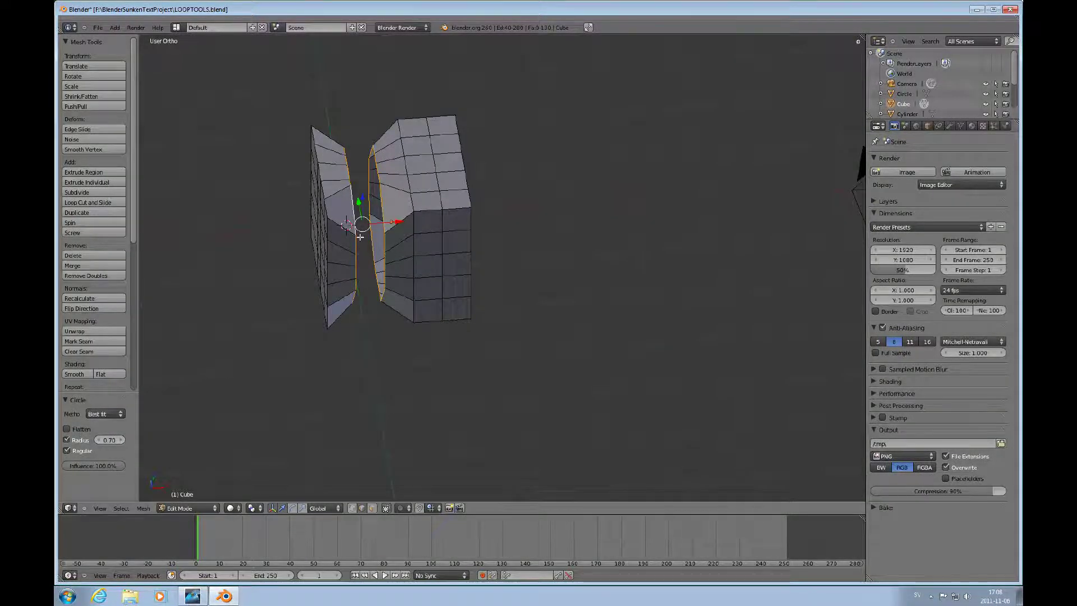
middle_click_drag(380, 231, 388, 232)
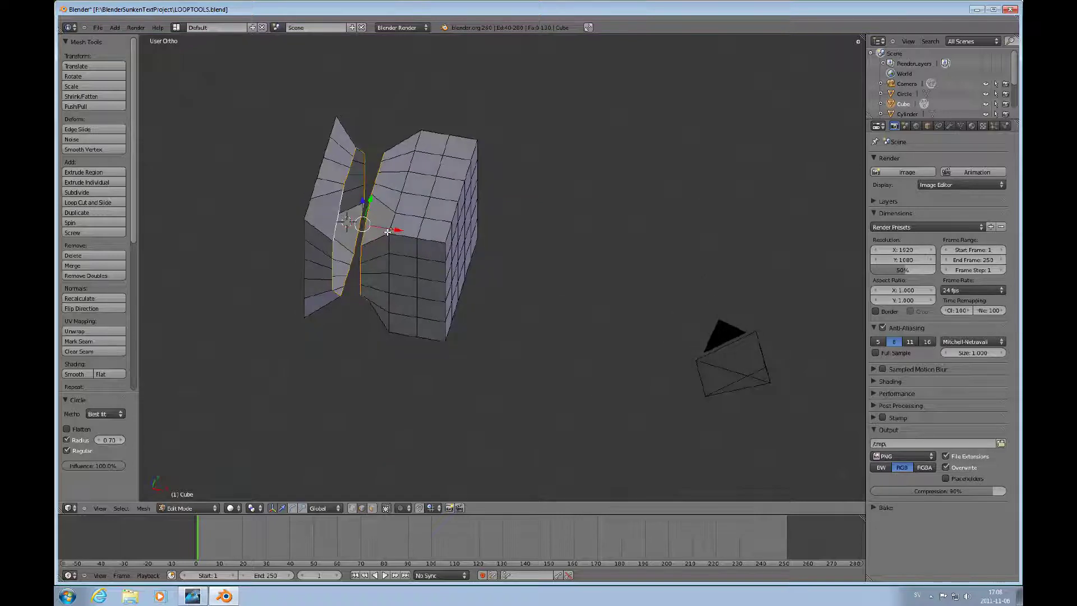
key("w")
left_click(429, 234)
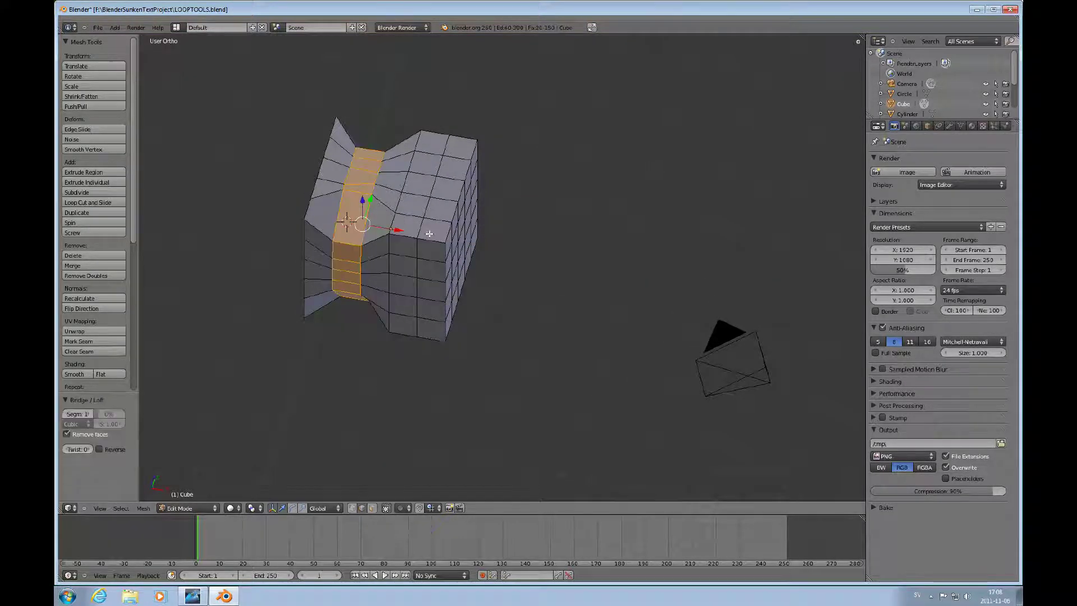
middle_click_drag(389, 235, 409, 213)
- In vertex select mode, select the cube's front-face patch and make it circular with LoopTools Circle
scroll(410, 216, "up", 2)
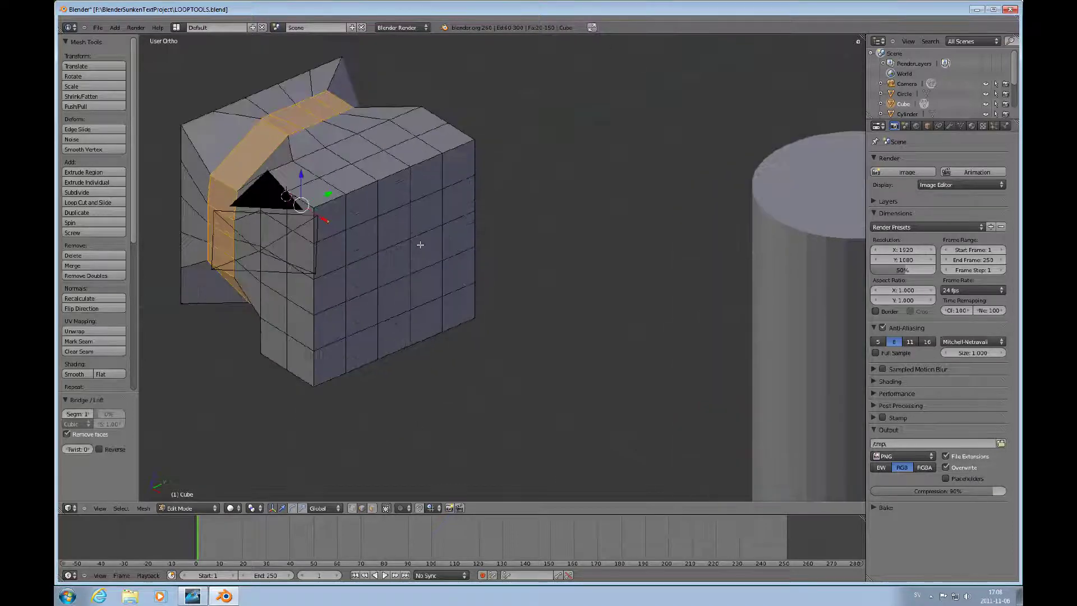
key("Tab")
key("Tab")
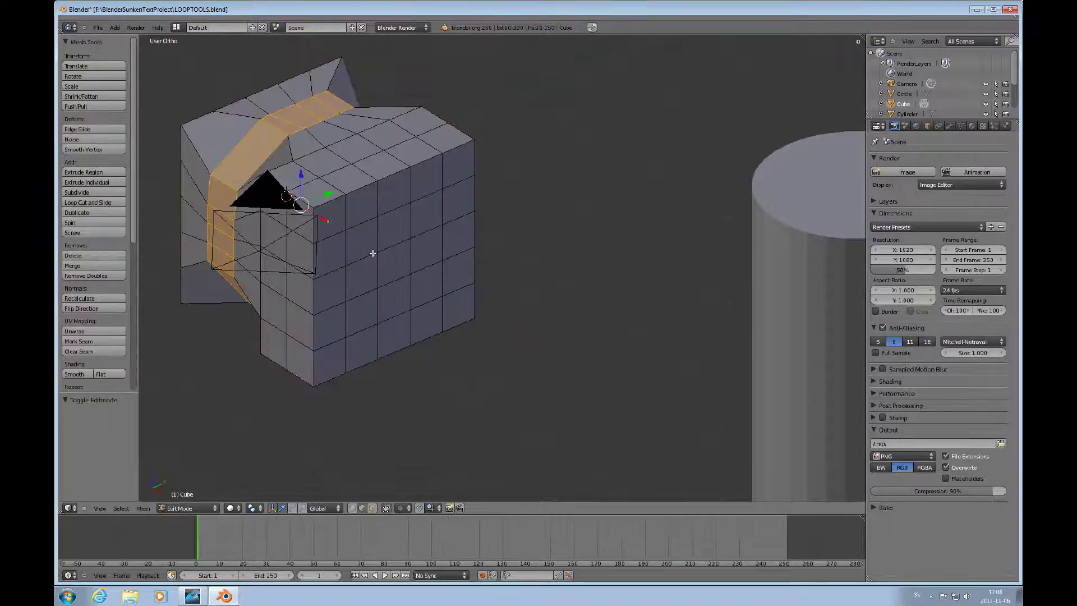
key("ctrl+Tab")
left_click(390, 236)
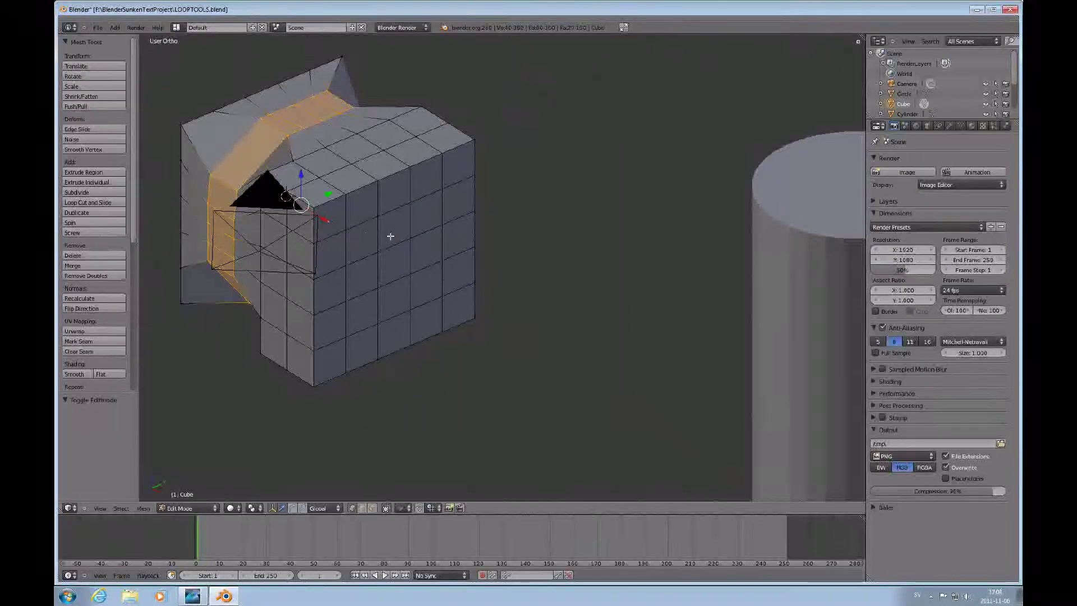
right_click(382, 247)
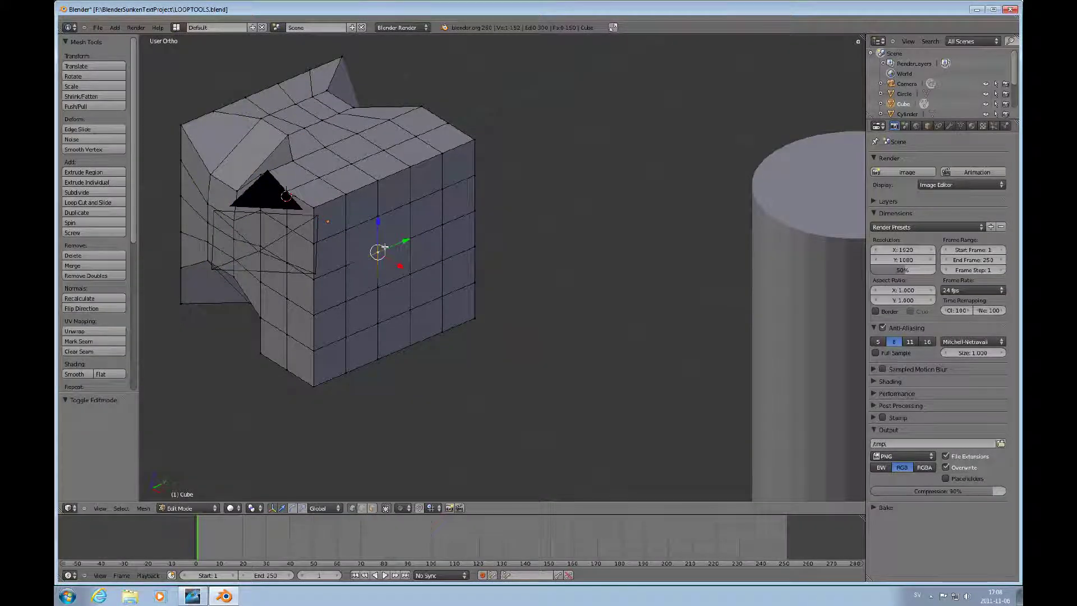
key("w")
mouse_move(387, 244)
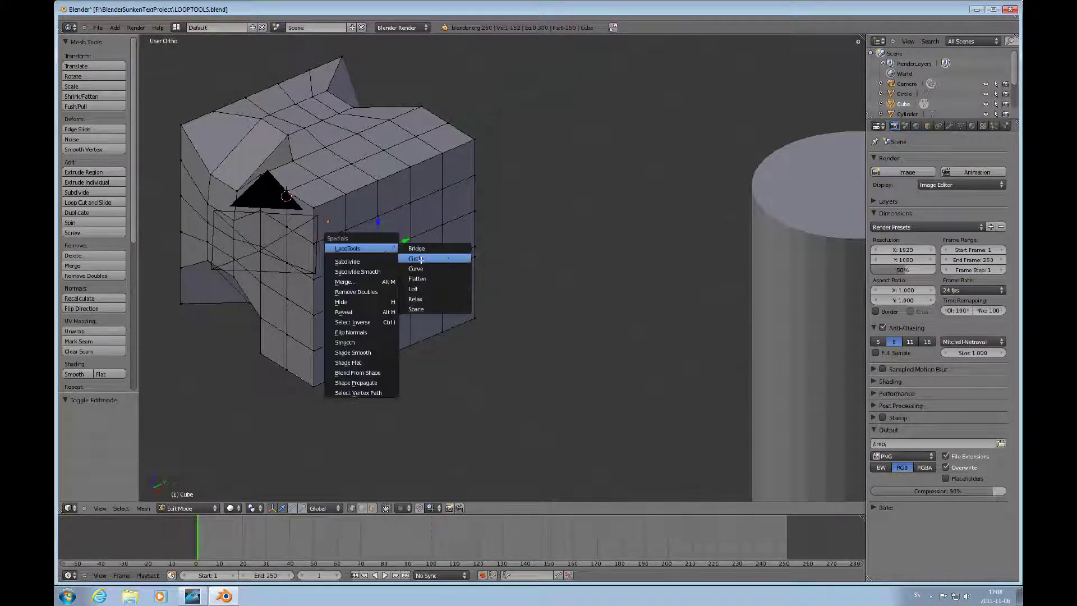
left_click(421, 260)
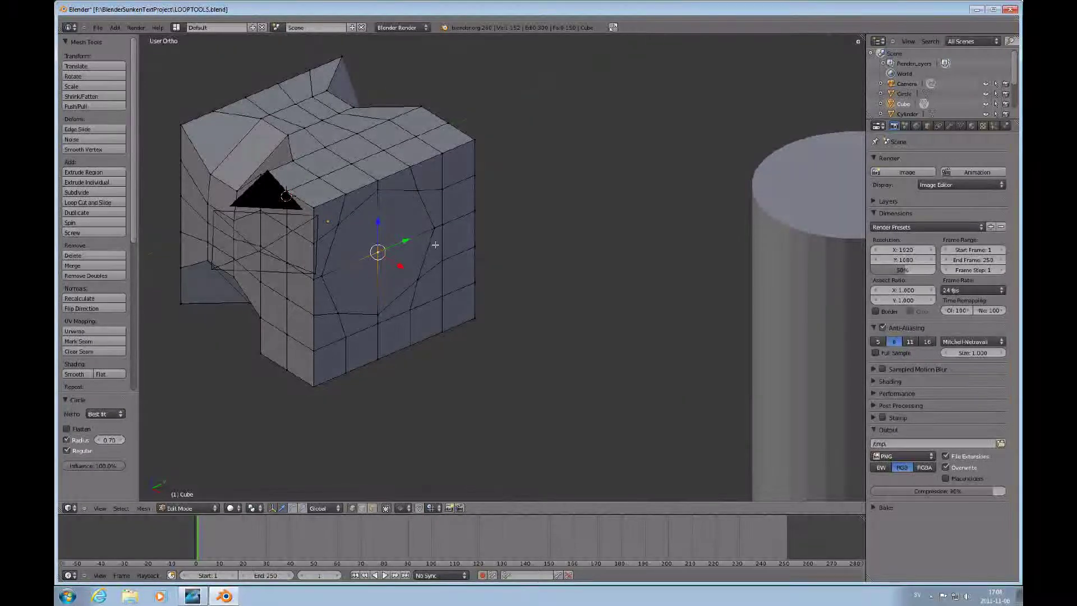
scroll(438, 297, "down", 2)
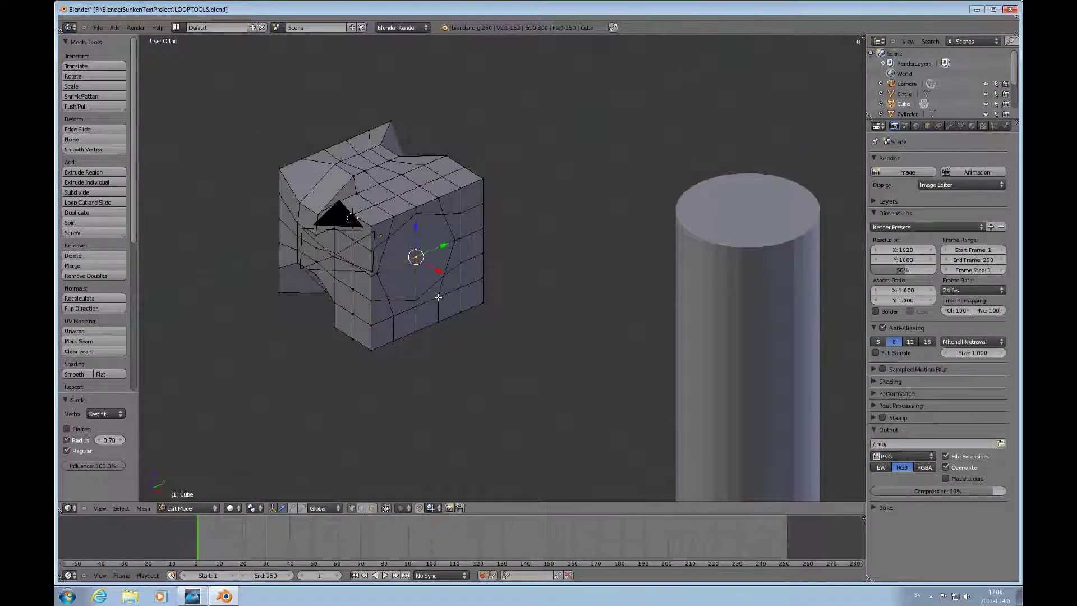
- Return to Object Mode and move the Cube further left along X
key("Tab")
scroll(491, 308, "down", 4)
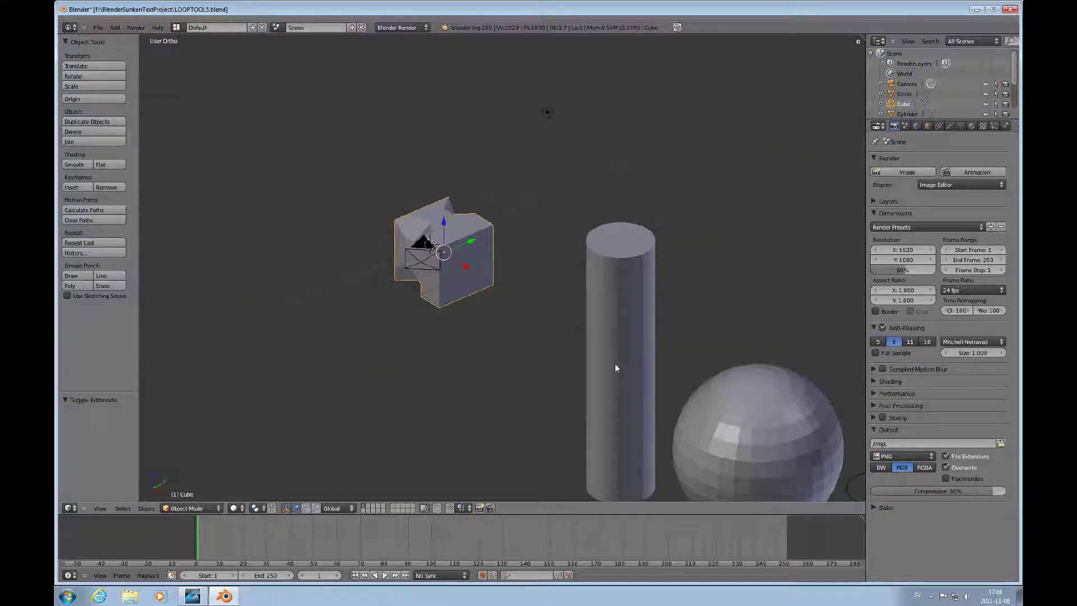
right_click(615, 364)
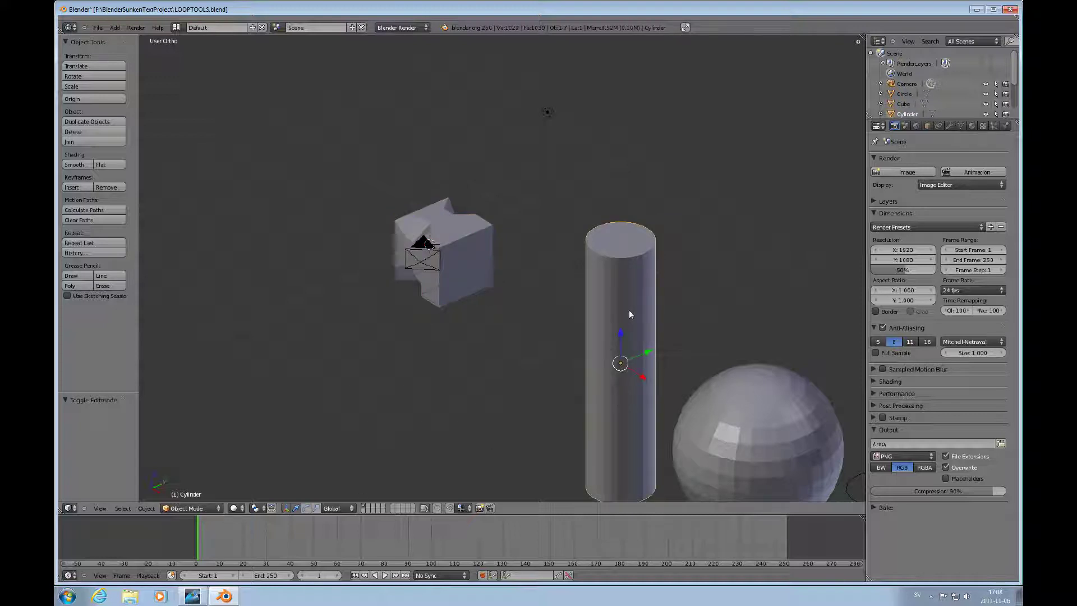
right_click(477, 266)
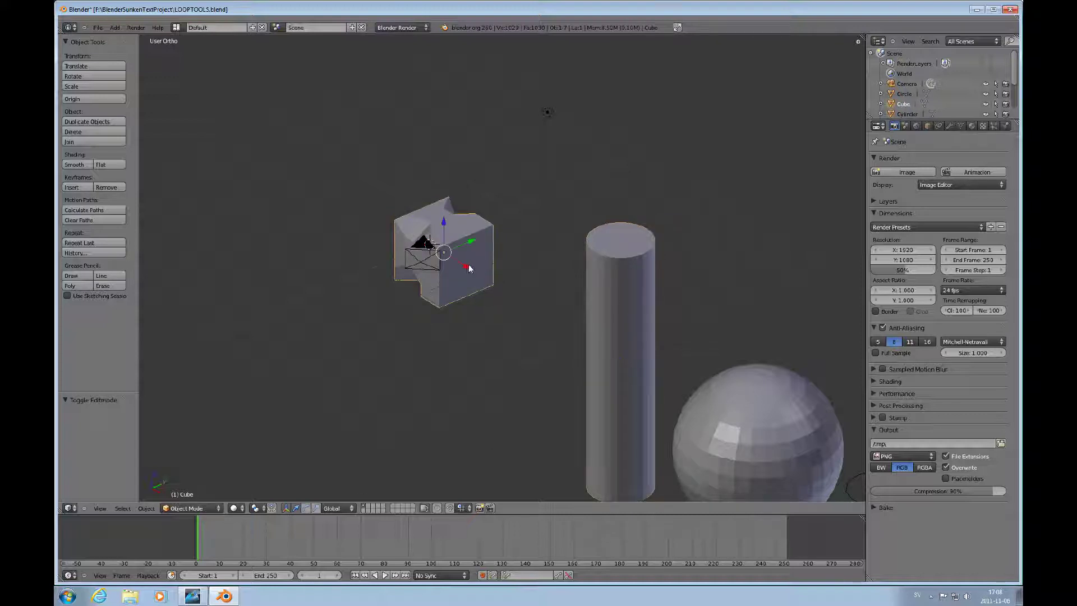
key("g")
key("x")
left_click(314, 162)
- From top view, move the cylinder to the scene centre and enter its Edit Mode
key("KP_7")
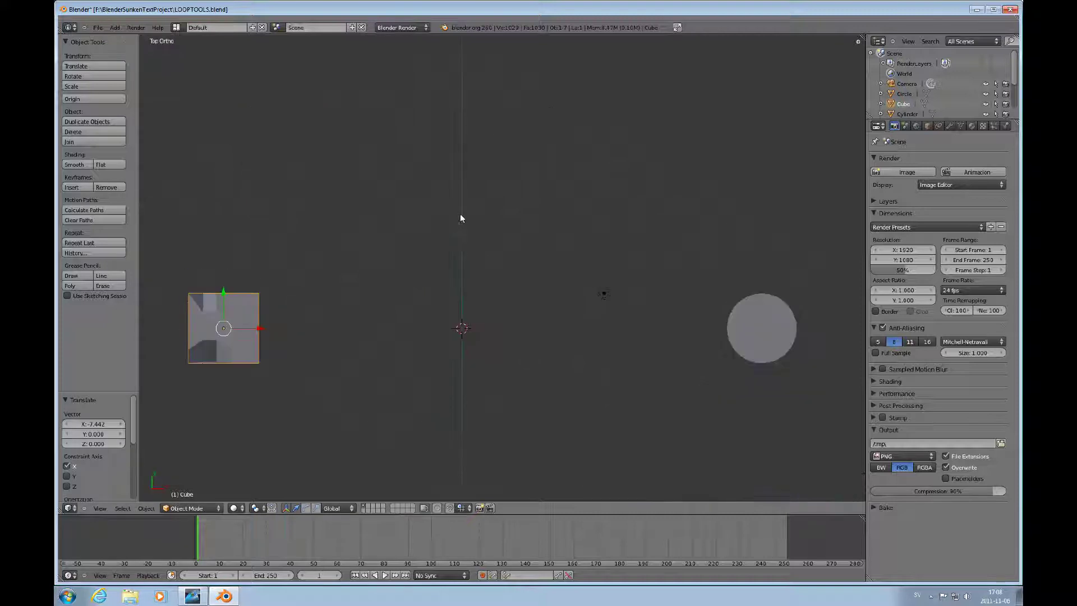
right_click(797, 330)
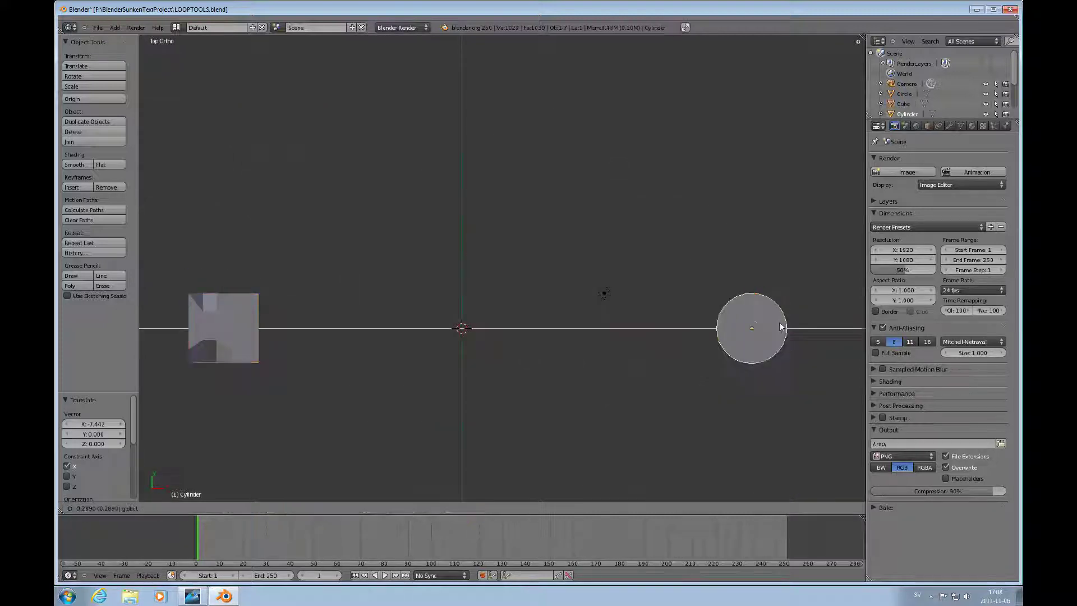
left_click(490, 350)
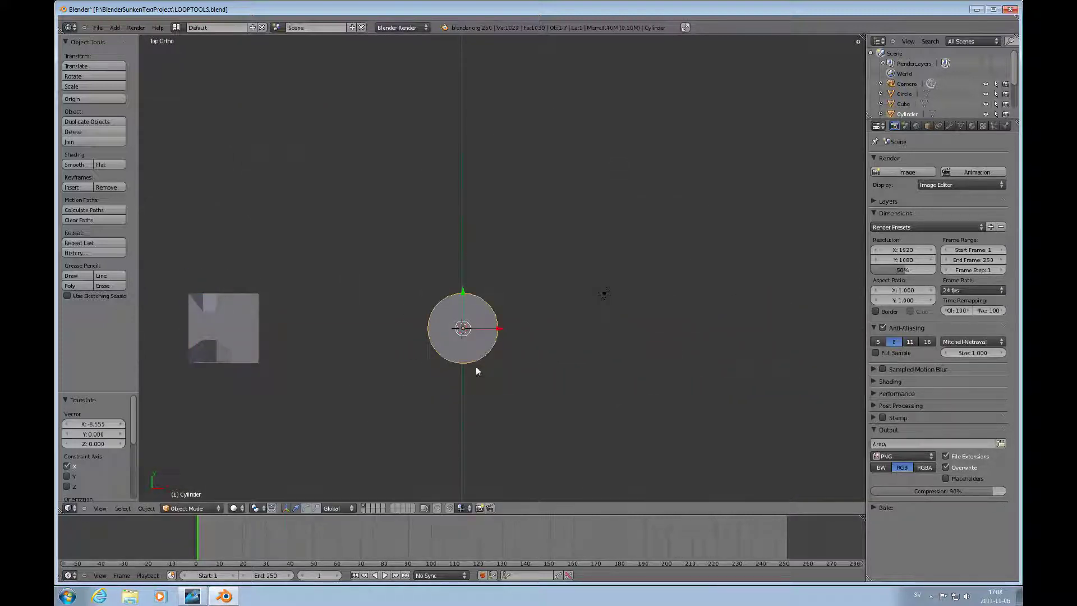
key("Tab")
middle_click_drag(481, 386, 536, 300)
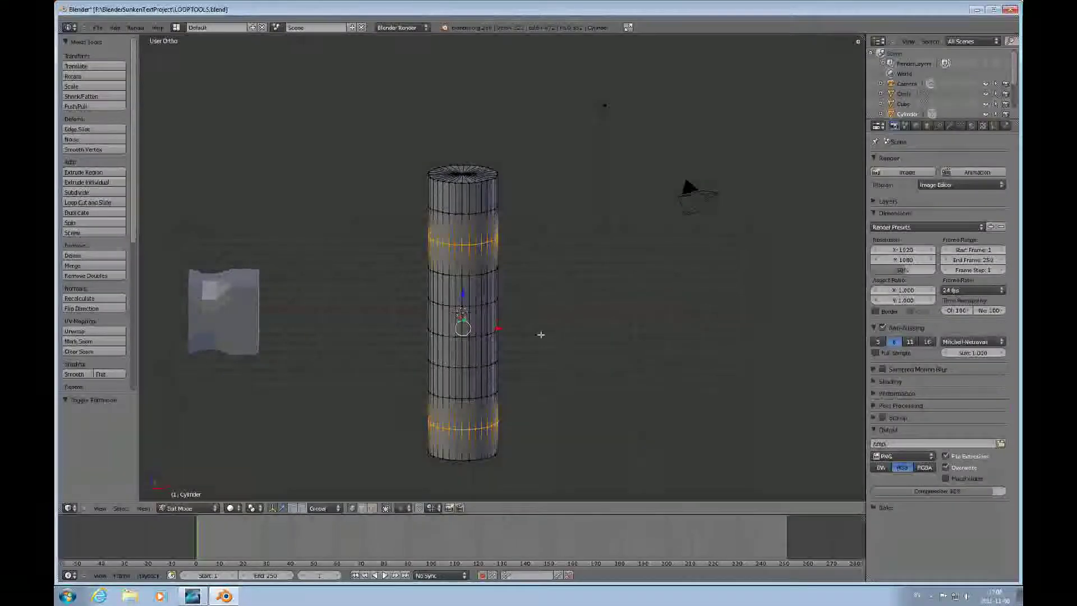
- Bow the cylinder's two edge loops into a spindle with LoopTools Curve, then adjust the Influence slightly
key("w")
mouse_move(533, 318)
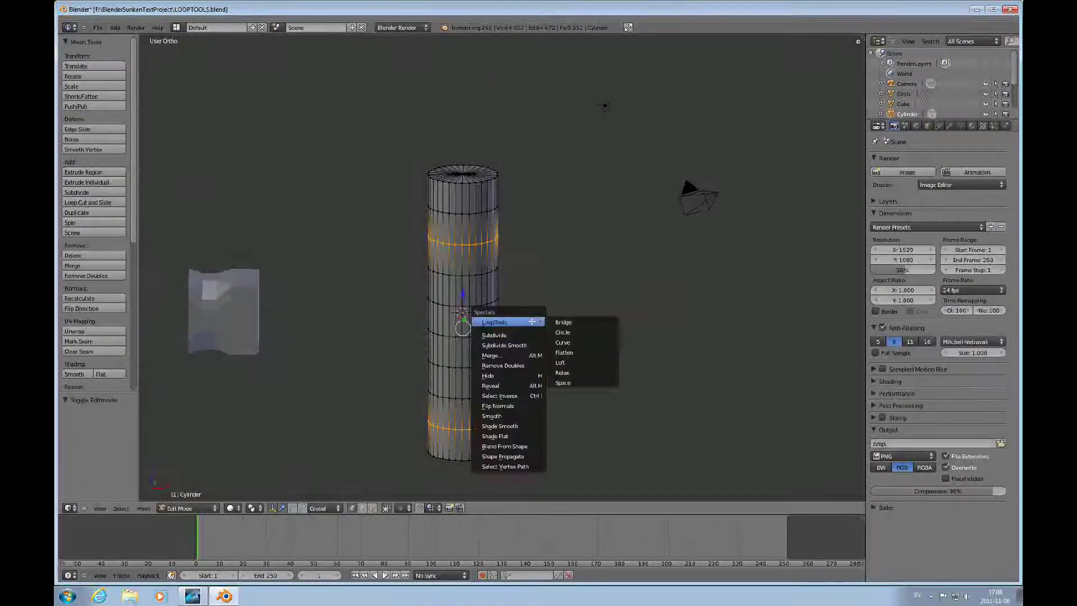
left_click(578, 344)
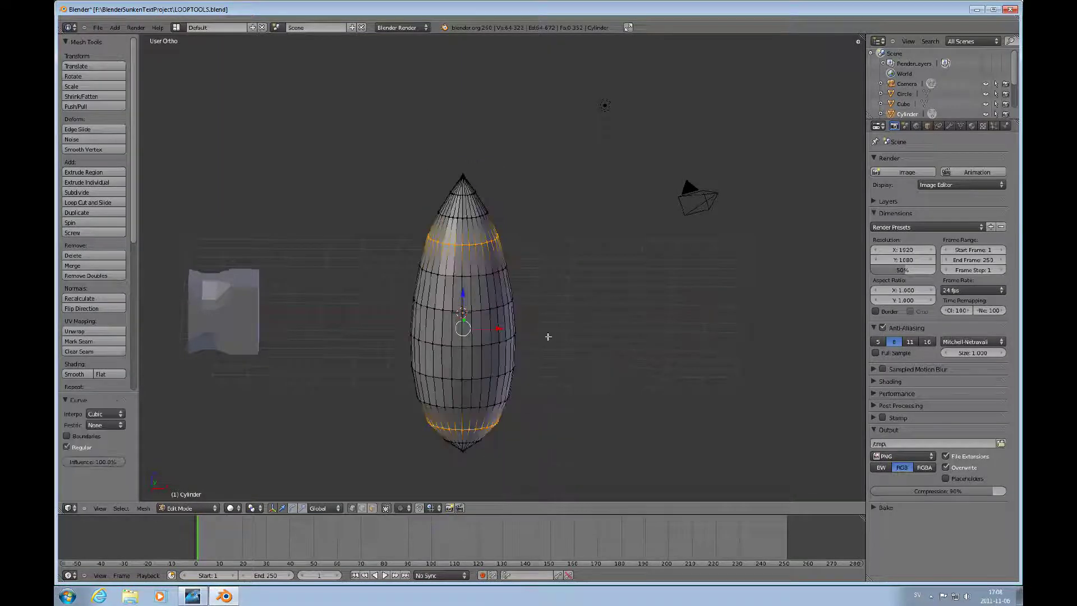
scroll(515, 303, "up", 1)
scroll(512, 304, "down", 2)
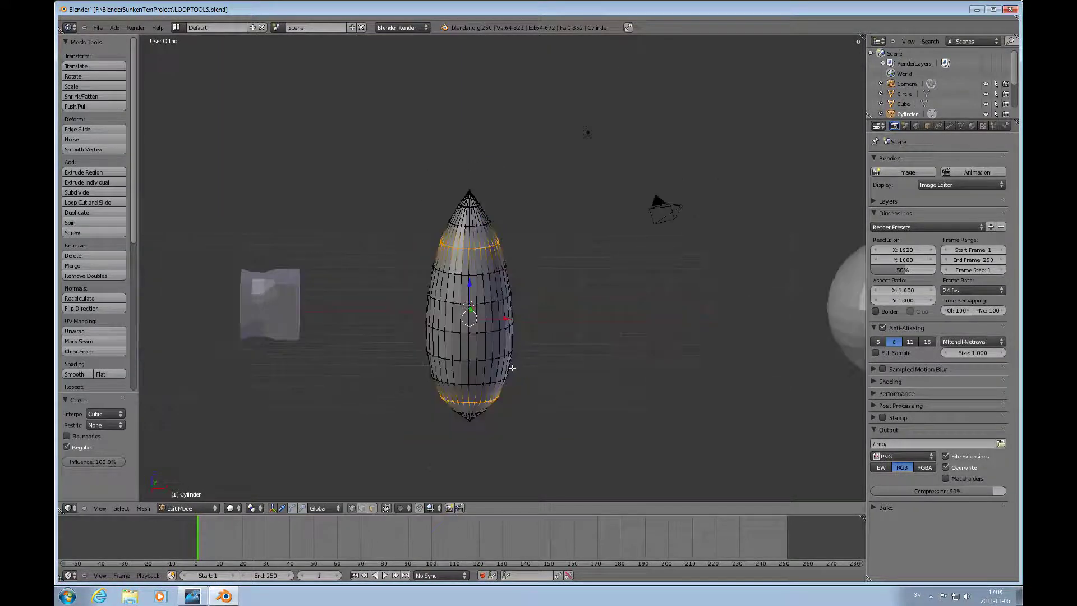
mouse_move(509, 354)
middle_mouse_down()
mouse_move(502, 384)
mouse_move(475, 401)
middle_mouse_up()
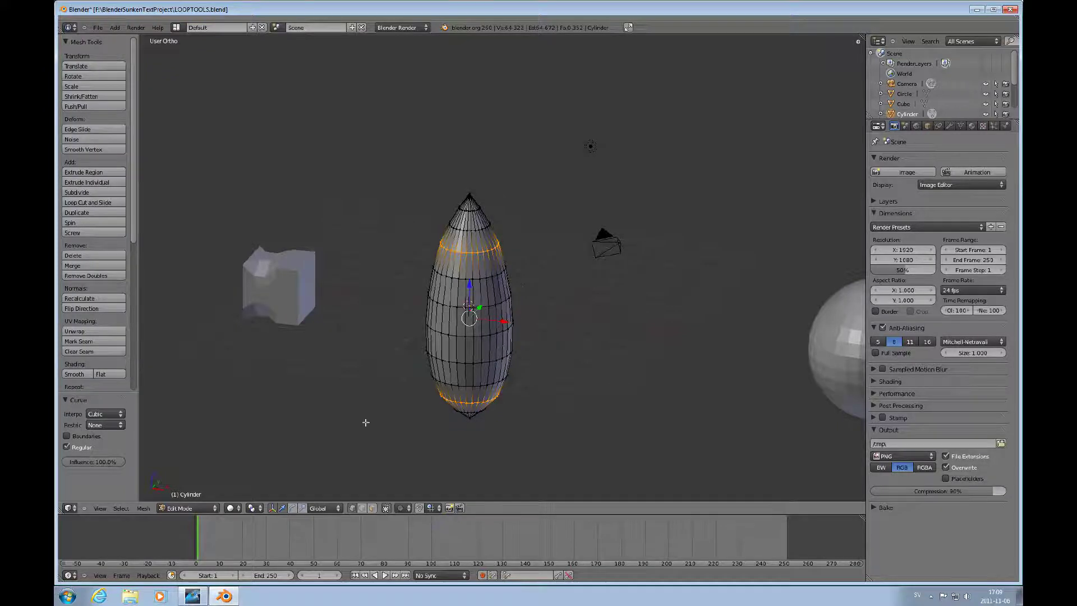
left_click_drag(113, 460, 108, 462)
right_click(108, 463)
left_click(115, 425)
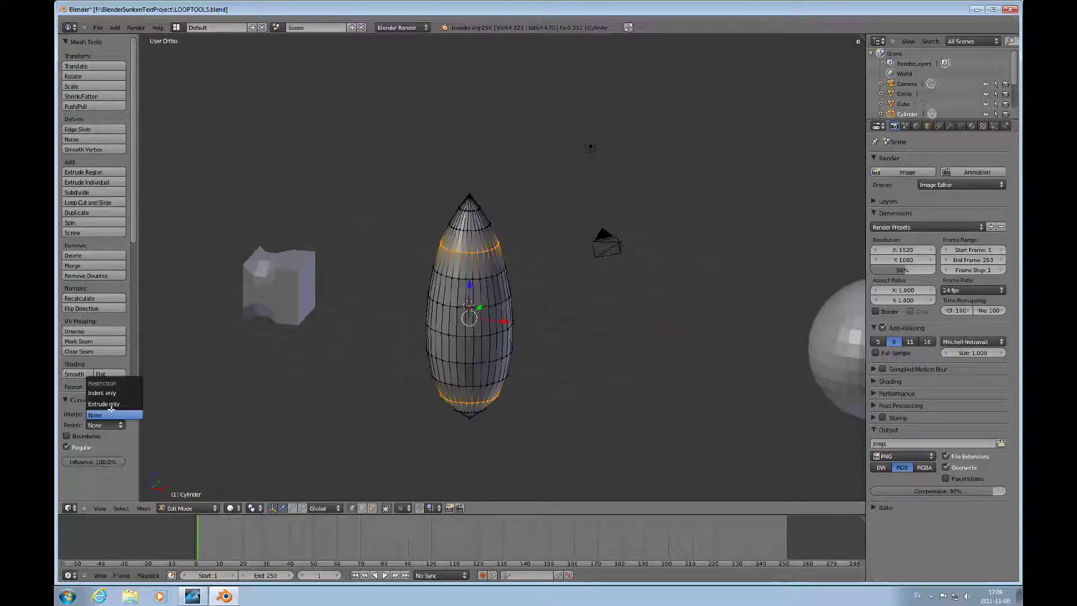
left_click(112, 405)
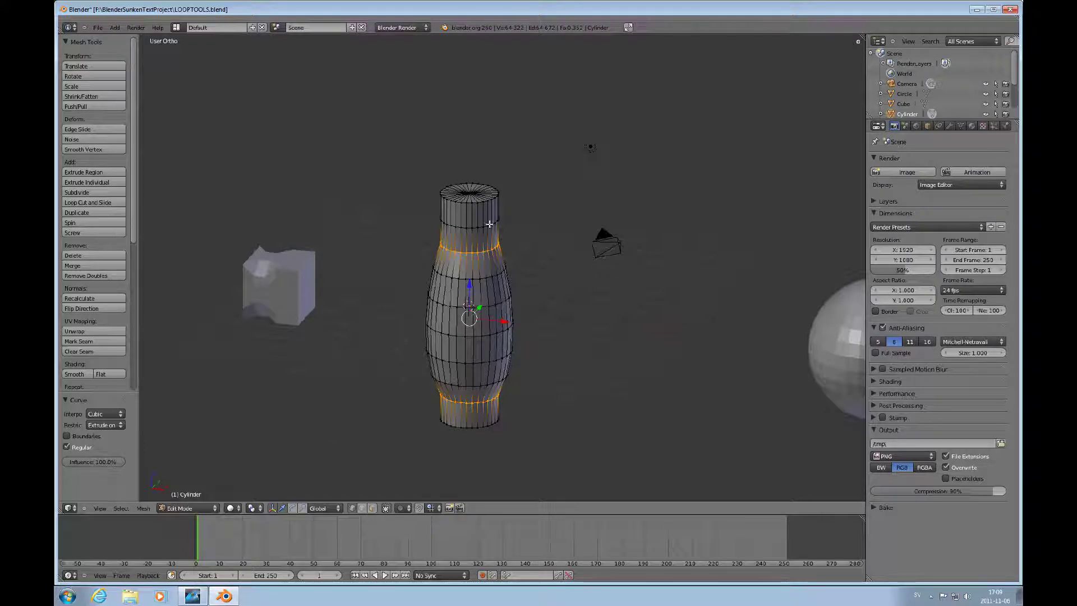
left_click(115, 425)
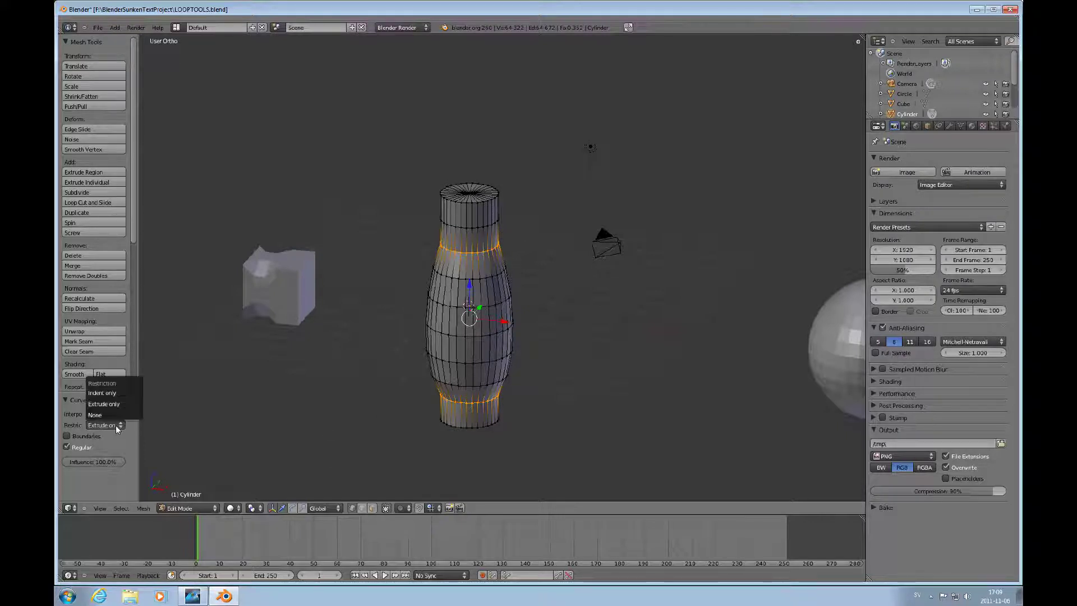
left_click(119, 389)
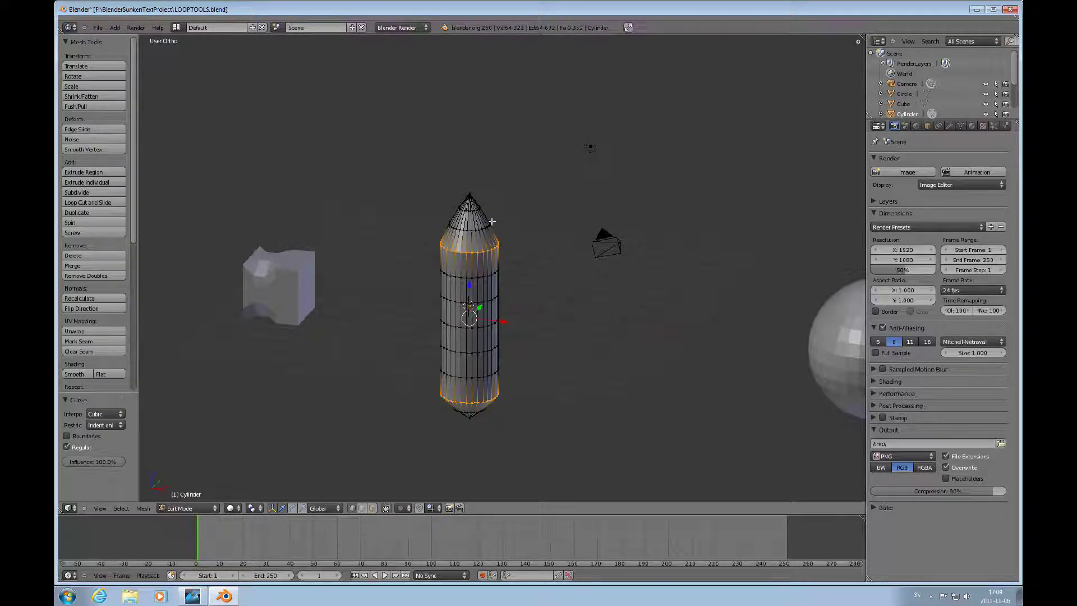
left_click(120, 426)
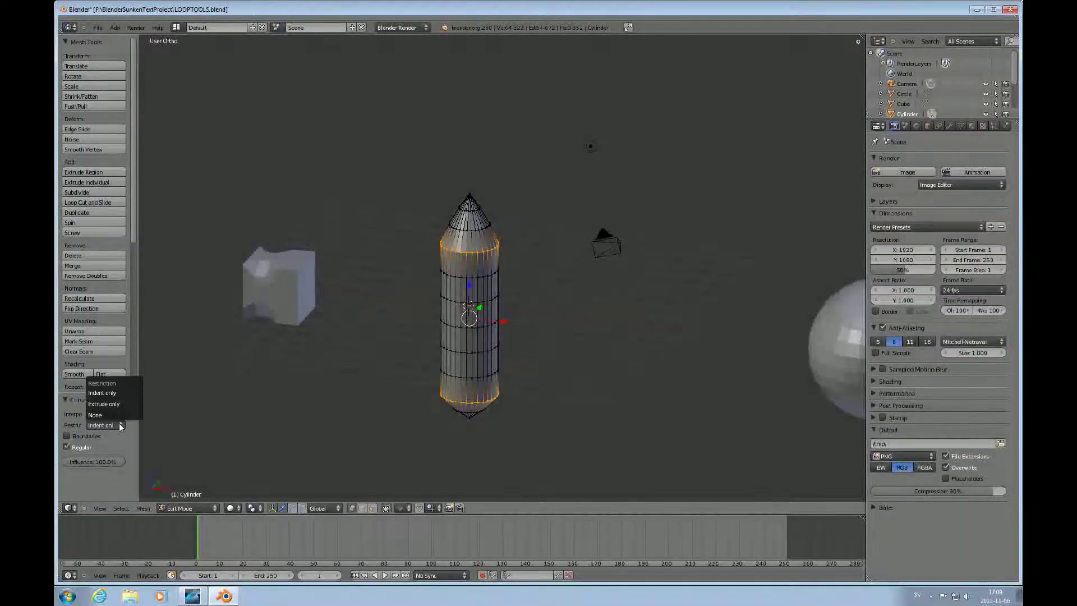
left_click(97, 418)
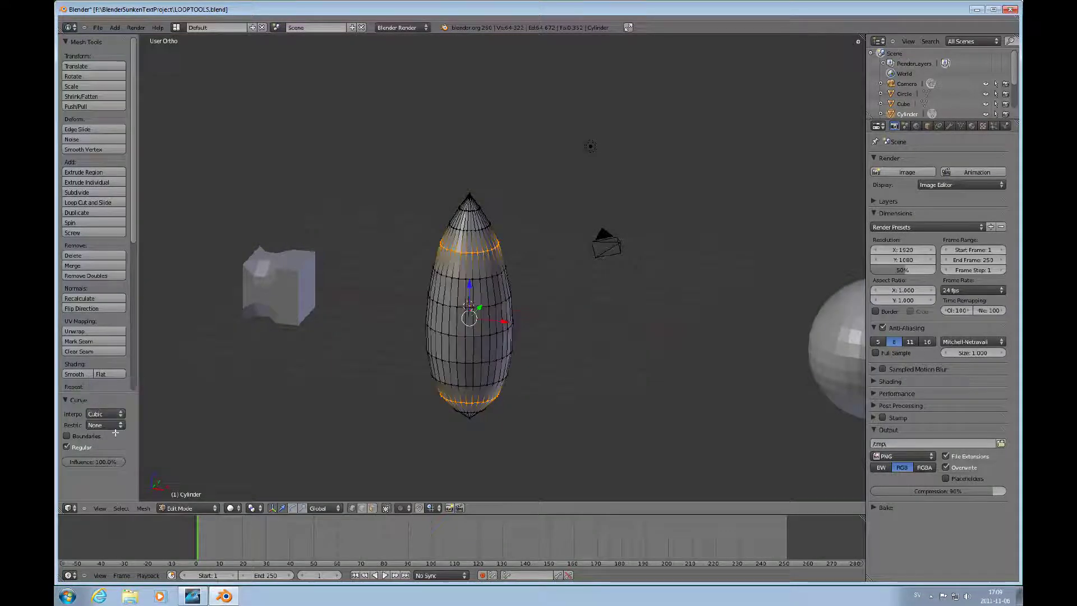
left_click(109, 414)
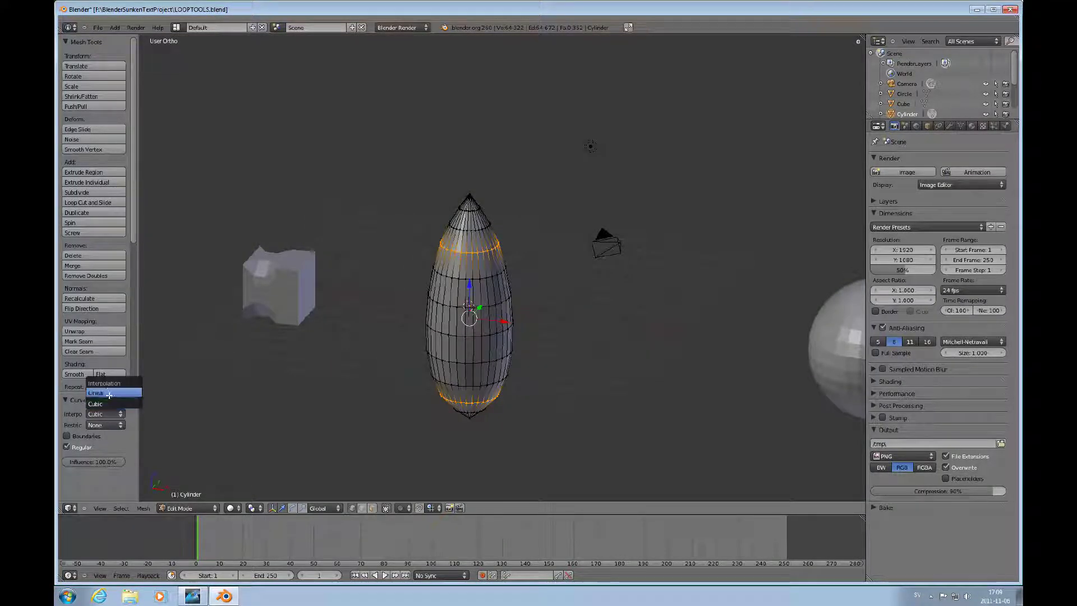
left_click(109, 395)
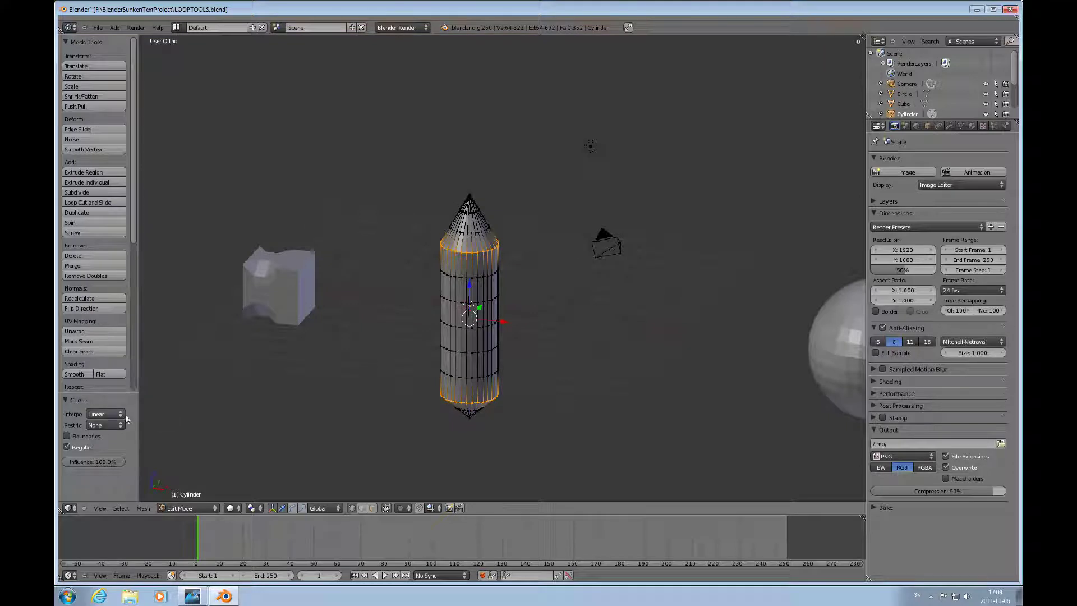
left_click(112, 415)
left_click(112, 403)
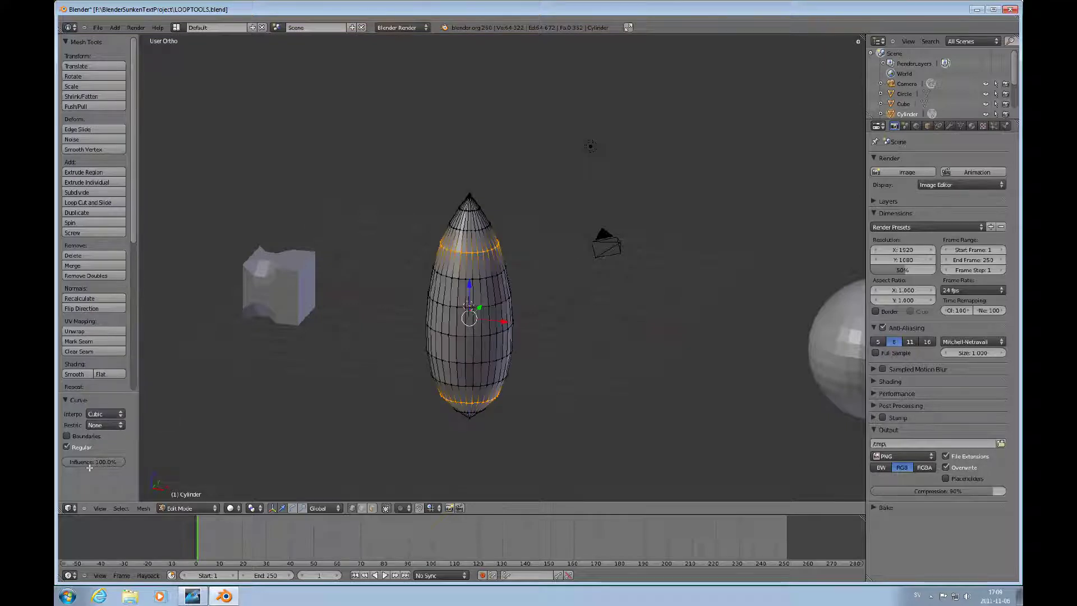
left_click(66, 435)
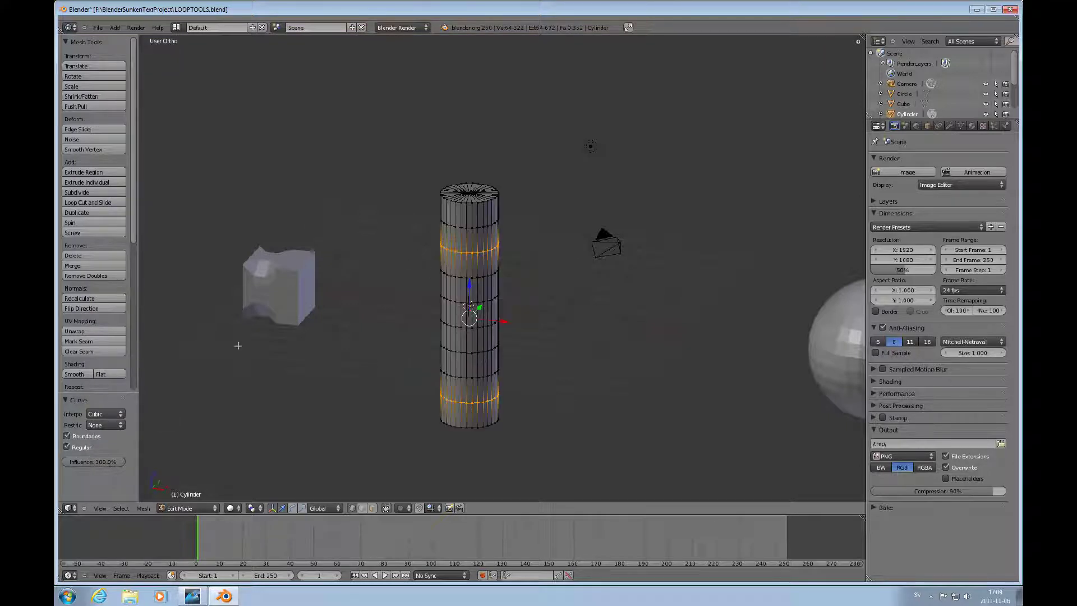
left_click(117, 427)
left_click(106, 393)
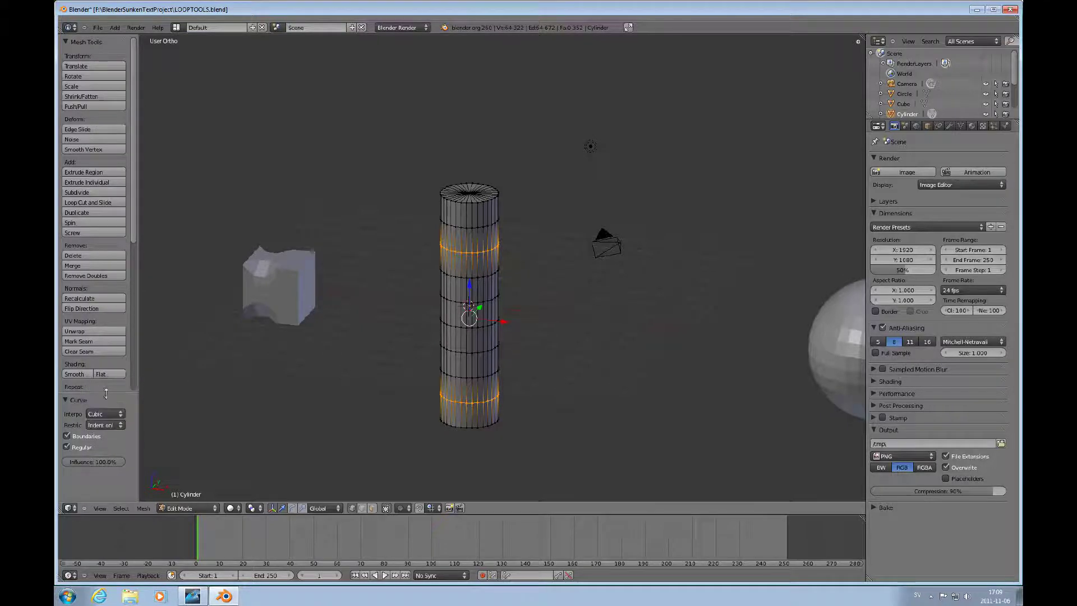
left_click(117, 425)
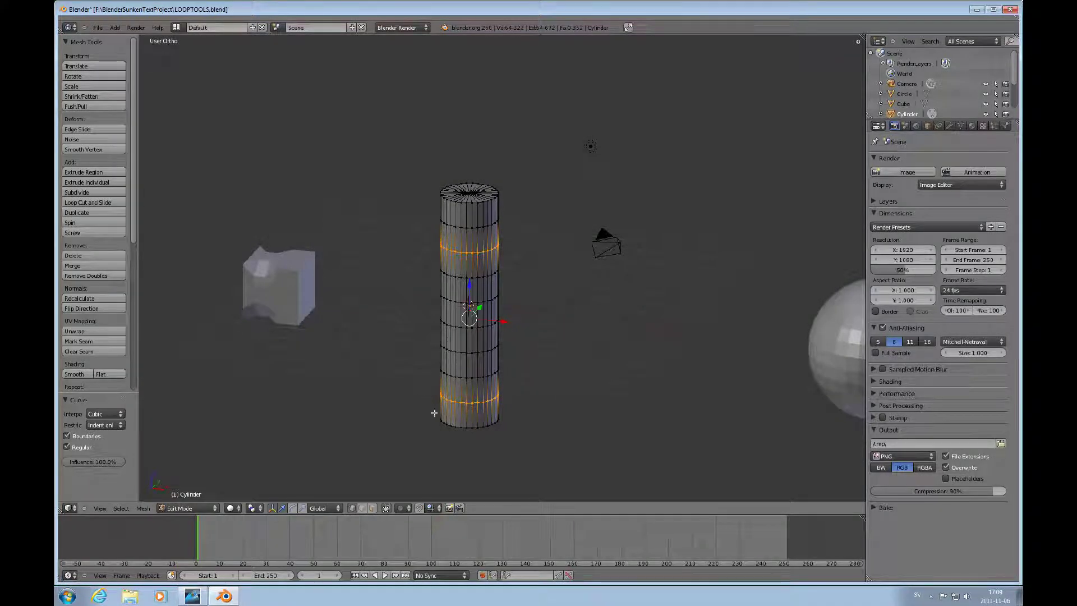
left_click(67, 436)
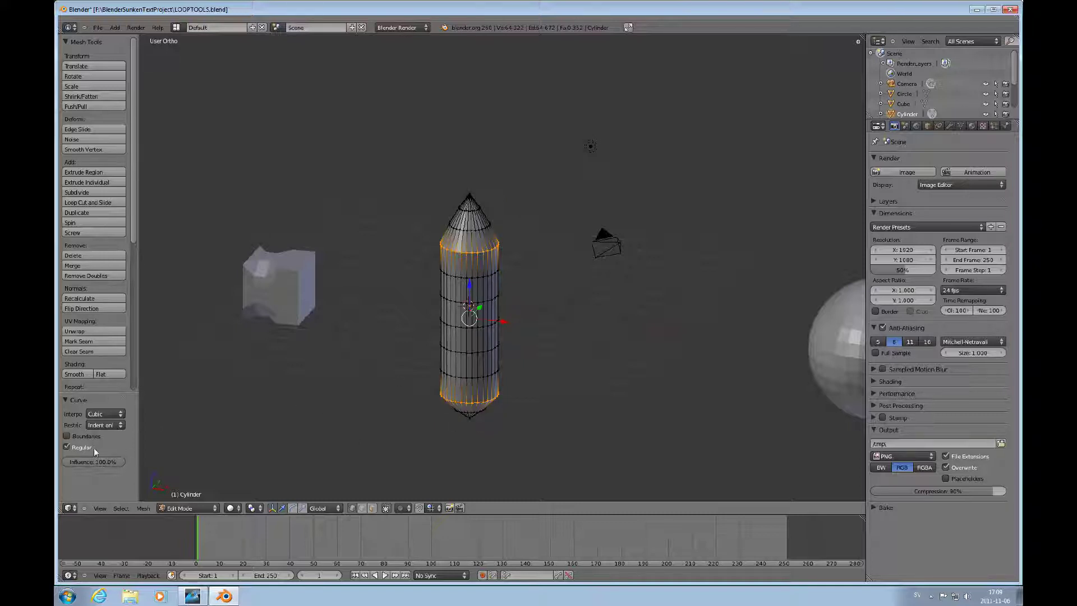
left_click(67, 447)
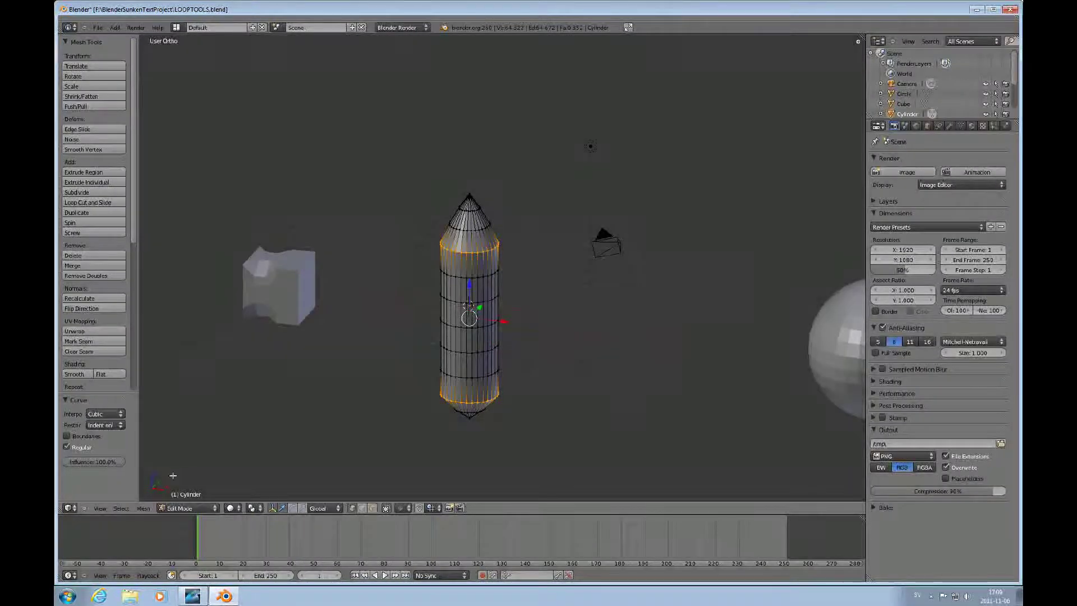
left_click(121, 425)
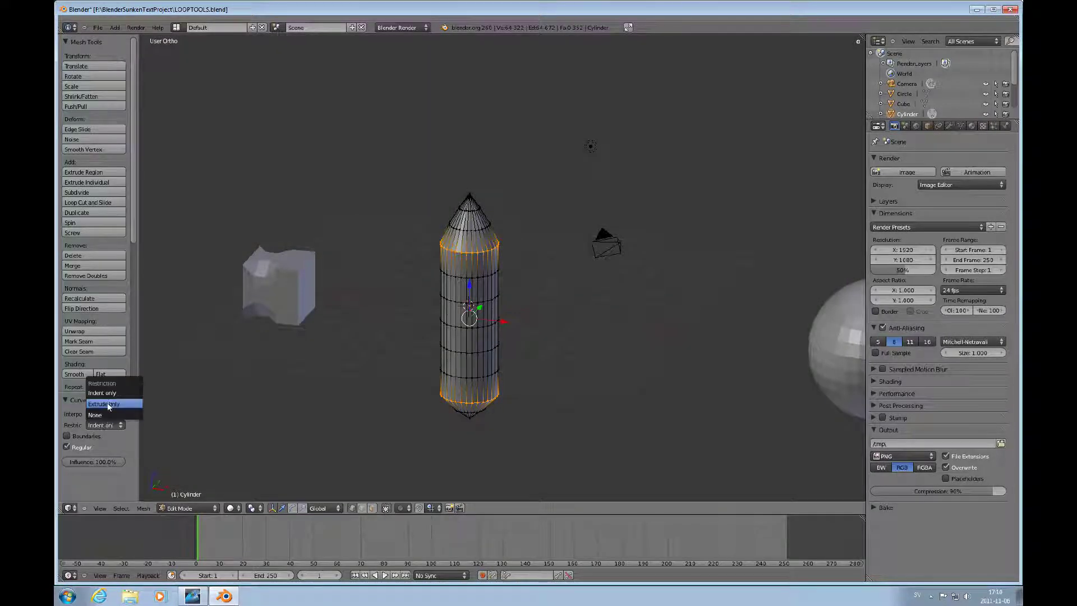
left_click(101, 415)
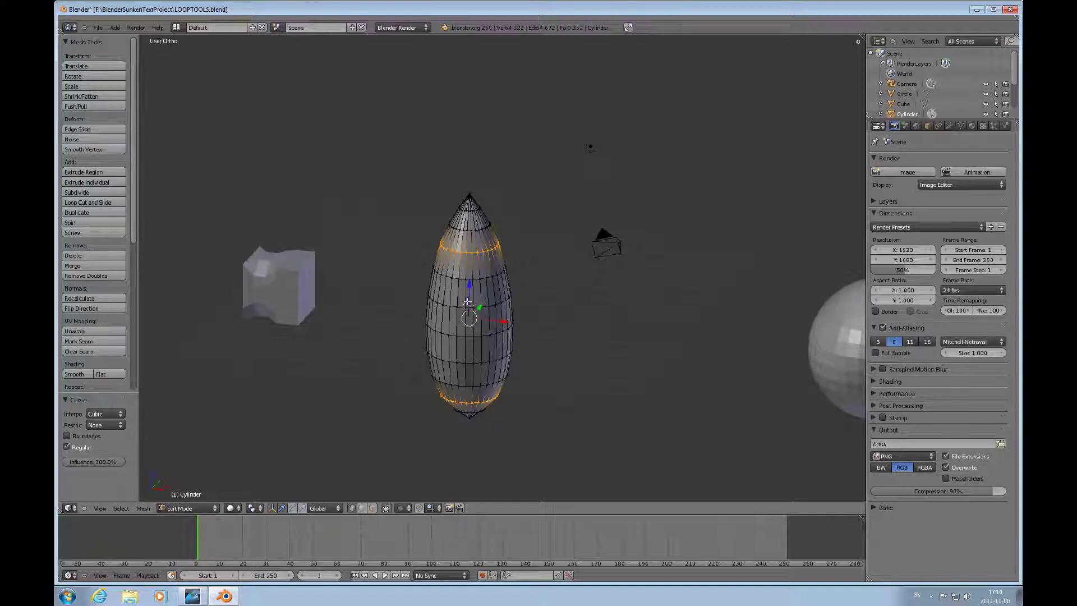
- Select two cylinder vertices, try a LoopTools Curve on them, then undo it
right_click(477, 253)
right_click(482, 251)
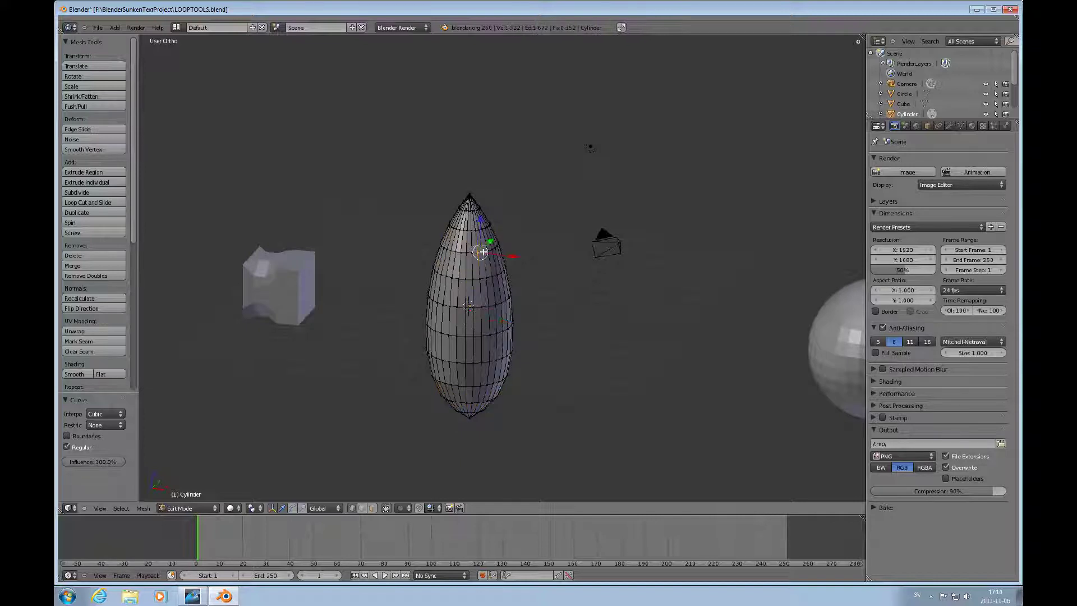
right_click(480, 401, "shift")
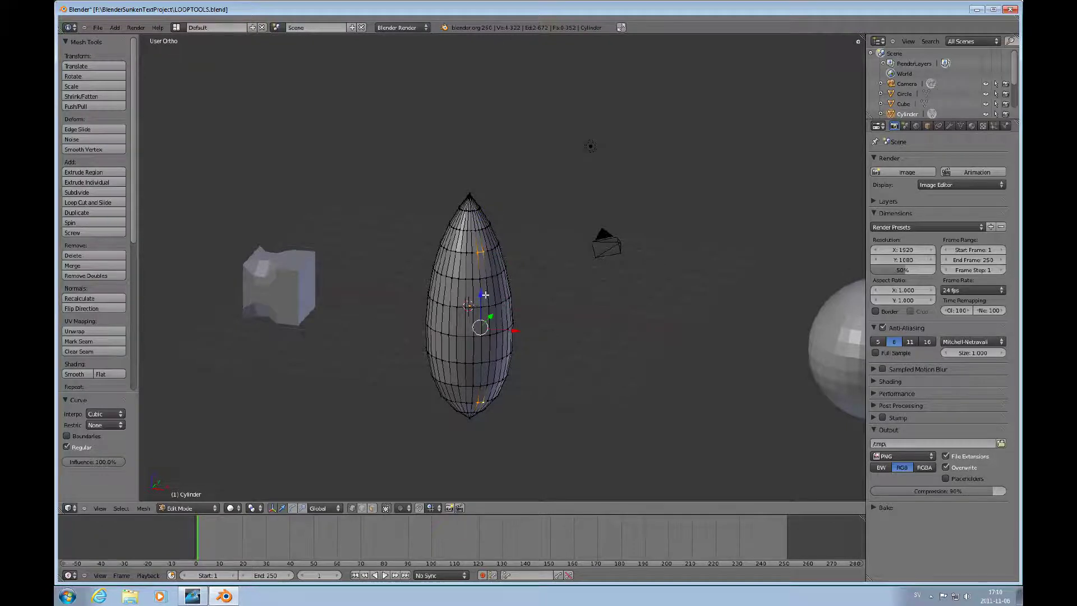
key("w")
mouse_move(509, 322)
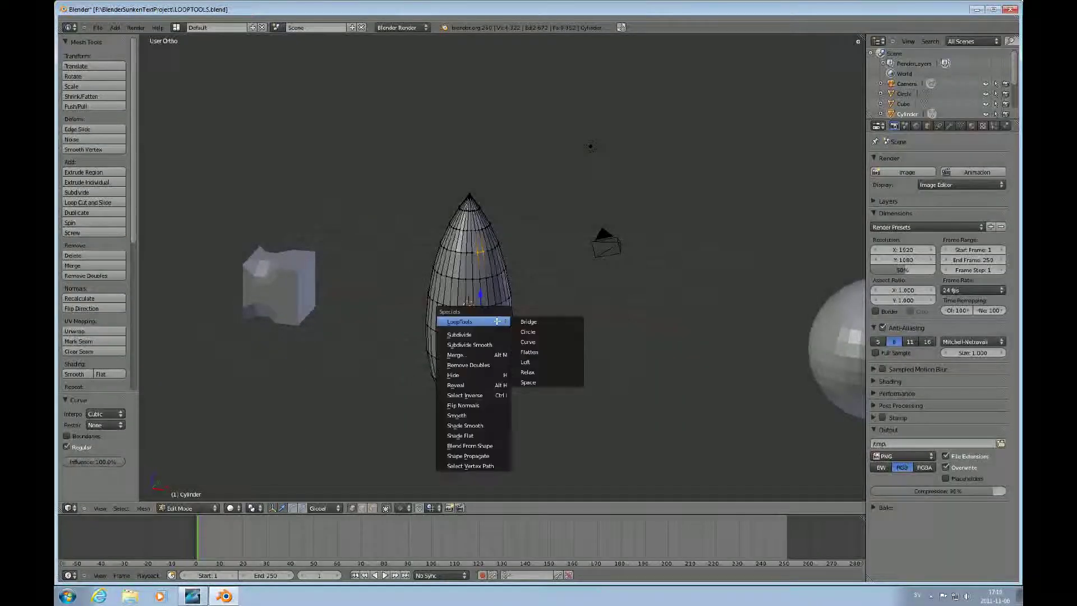
left_click(546, 345)
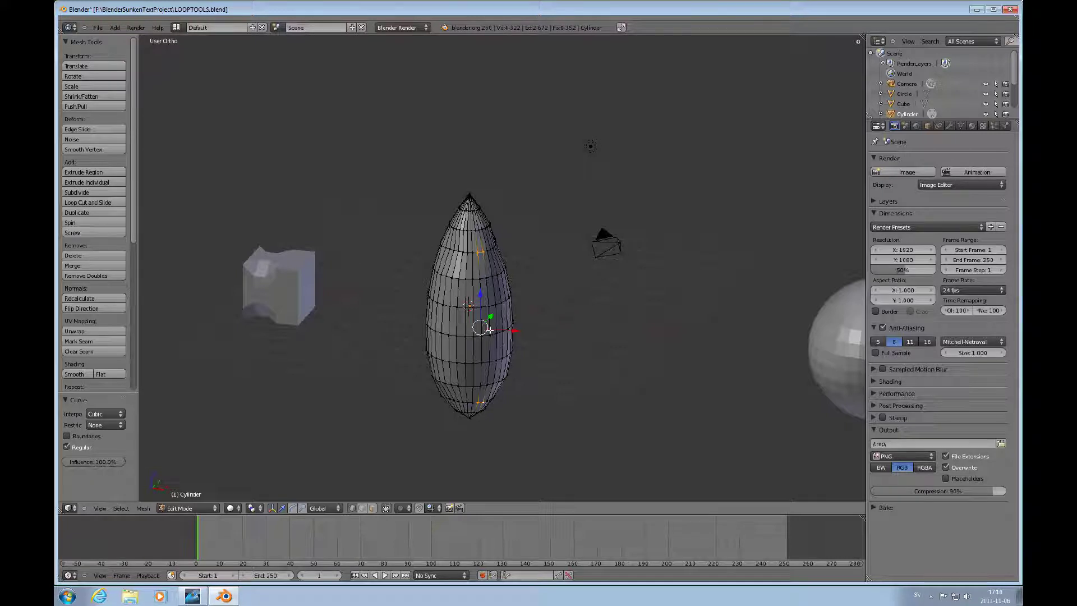
middle_click_drag(496, 328, 488, 330)
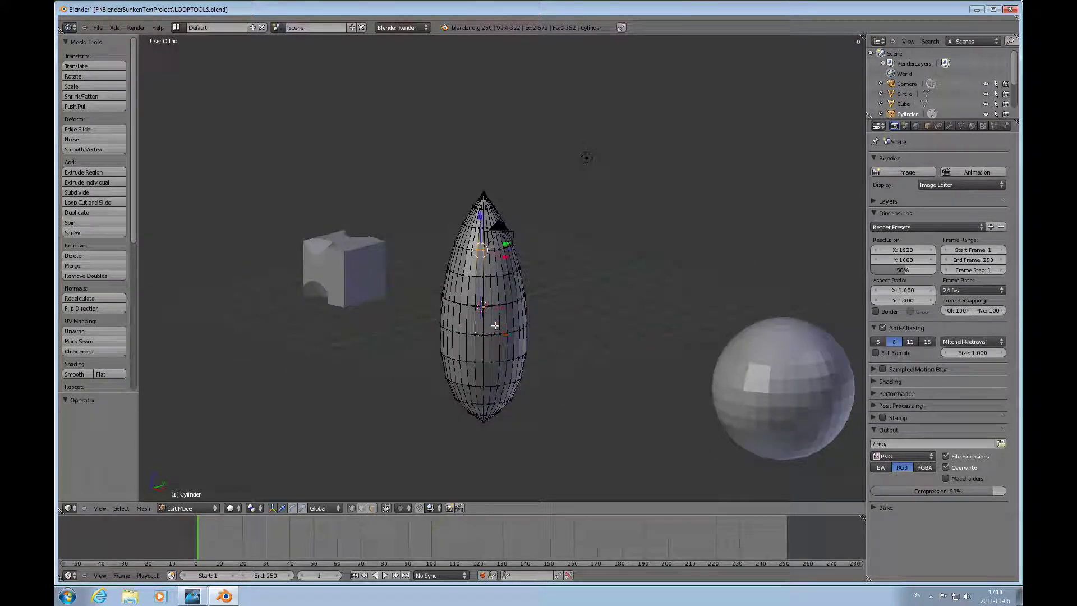
key("ctrl+e")
key("ctrl+z")
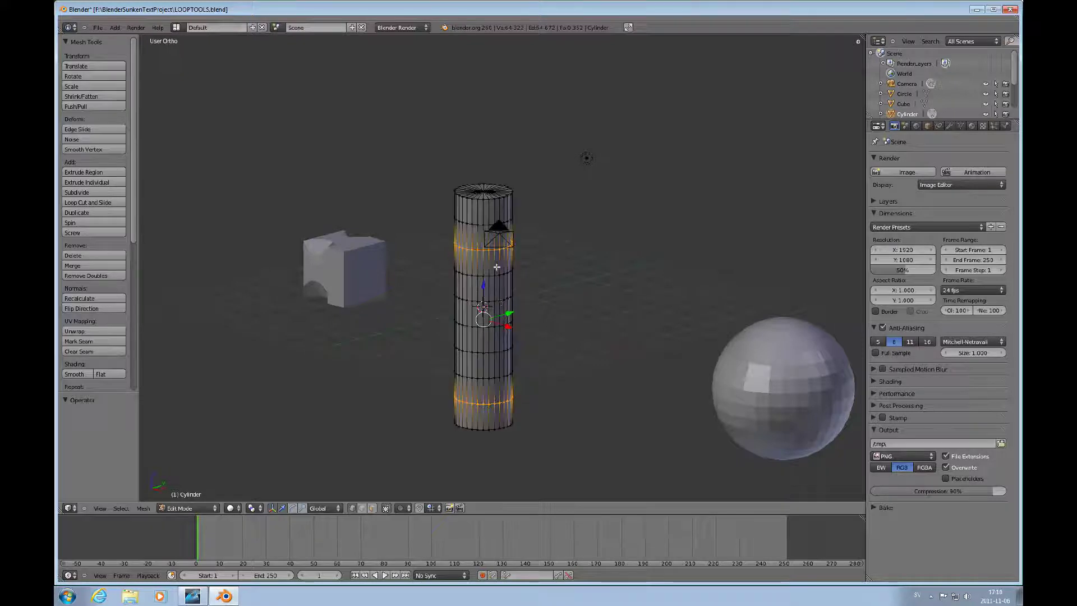
- Select a vertical strip of cylinder edges and bend it with LoopTools Curve
right_click(485, 251)
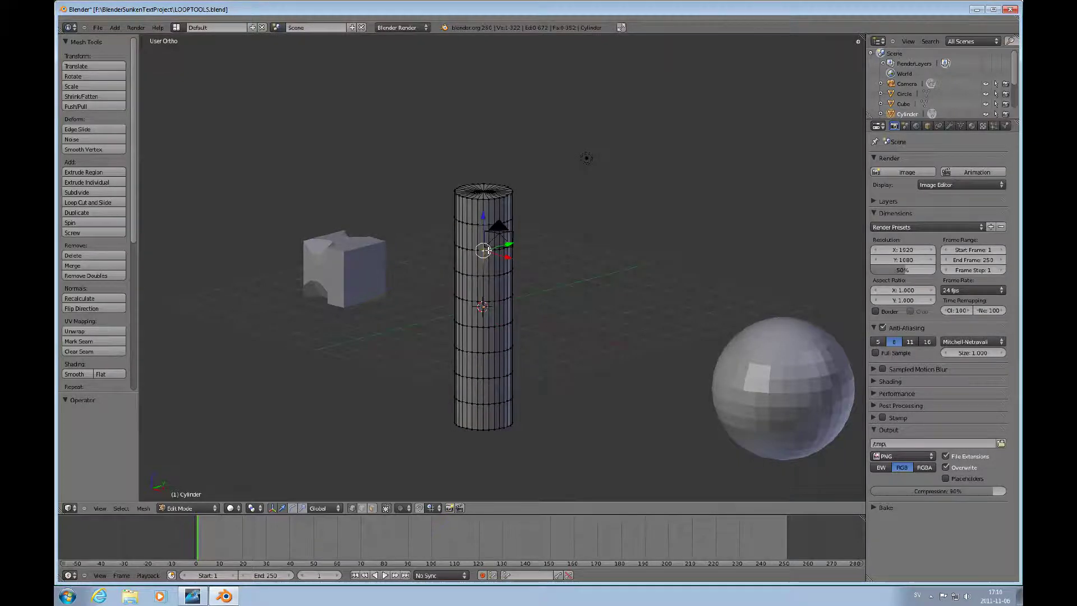
right_click(482, 380, "shift")
right_click(485, 380, "shift")
right_click(480, 380, "shift")
key("w")
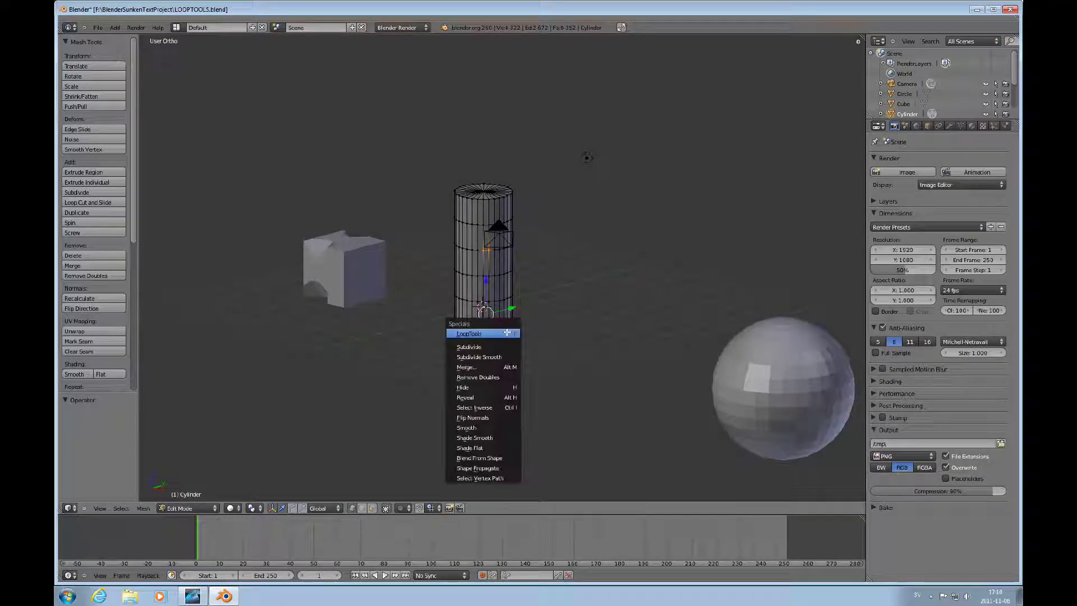
mouse_move(508, 334)
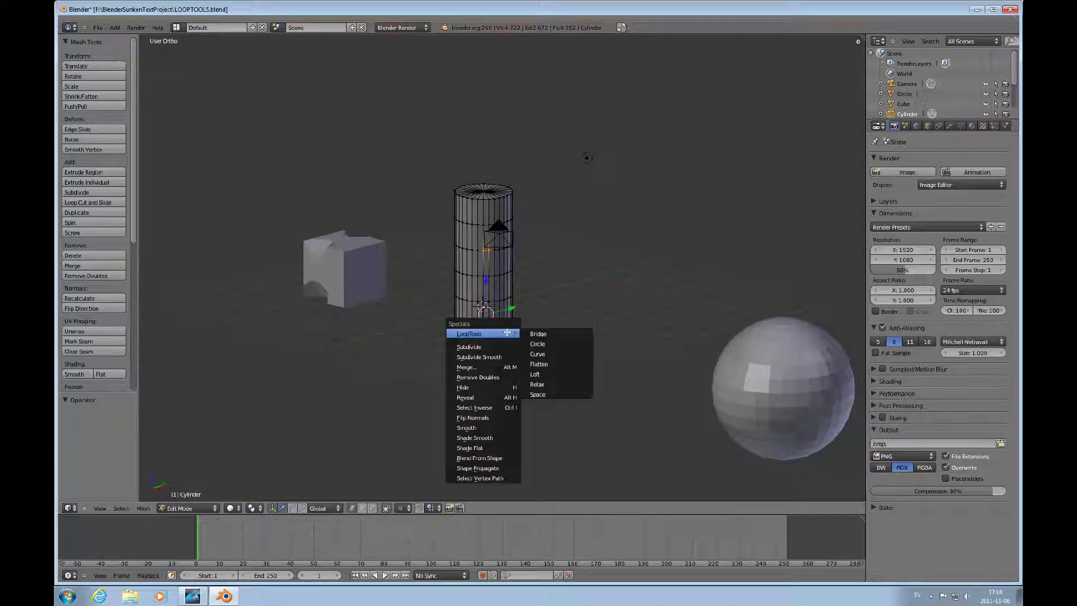
left_click(537, 354)
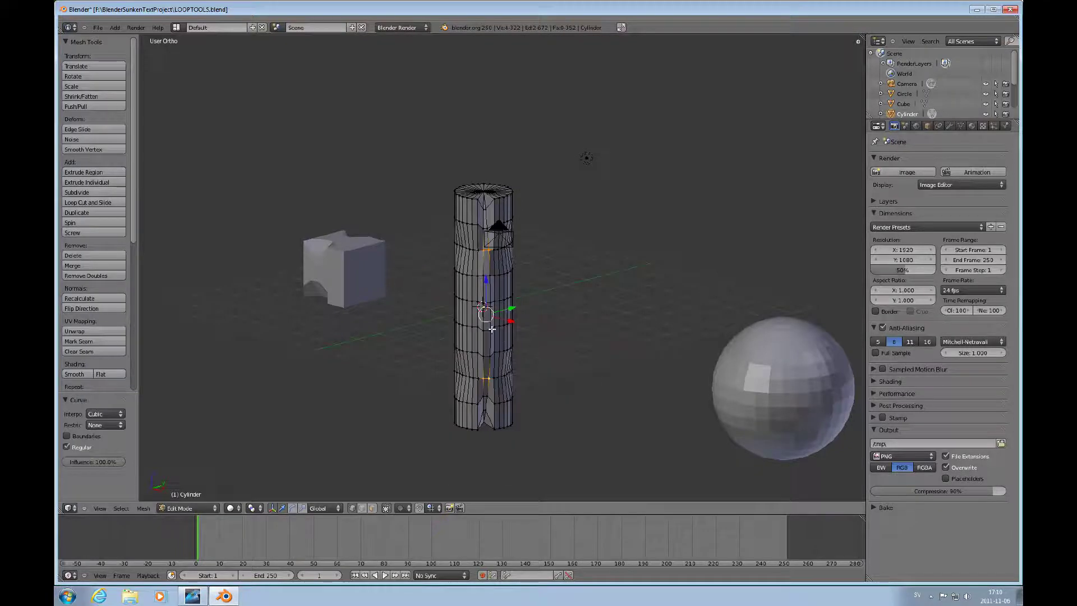
middle_click_drag(490, 338, 569, 340)
middle_click_drag(512, 293, 490, 312)
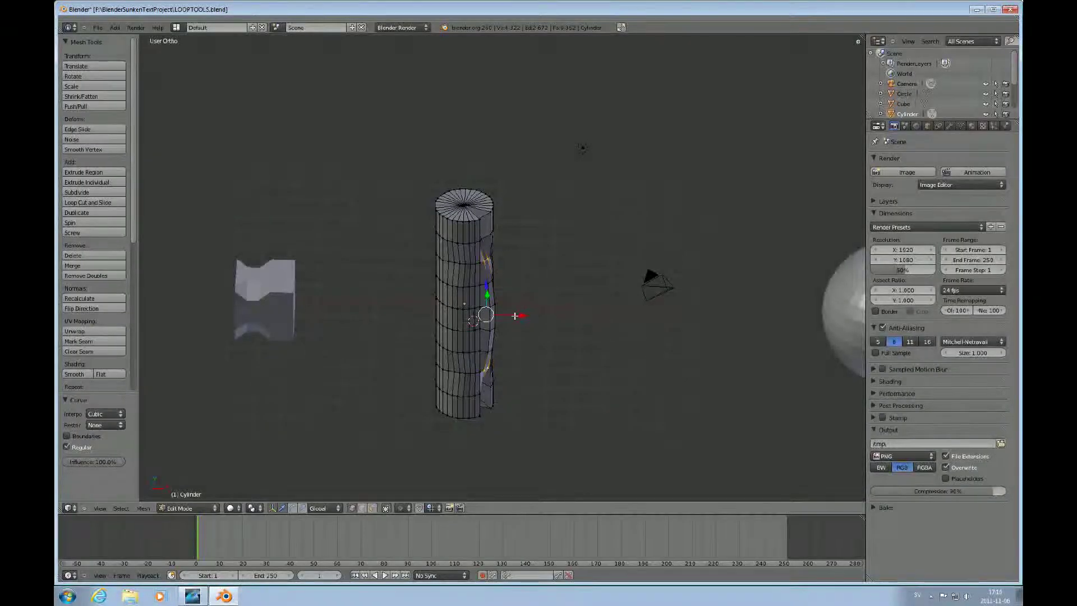
- Set the Curve operator's Restrict option to Extrude only
left_click(120, 426)
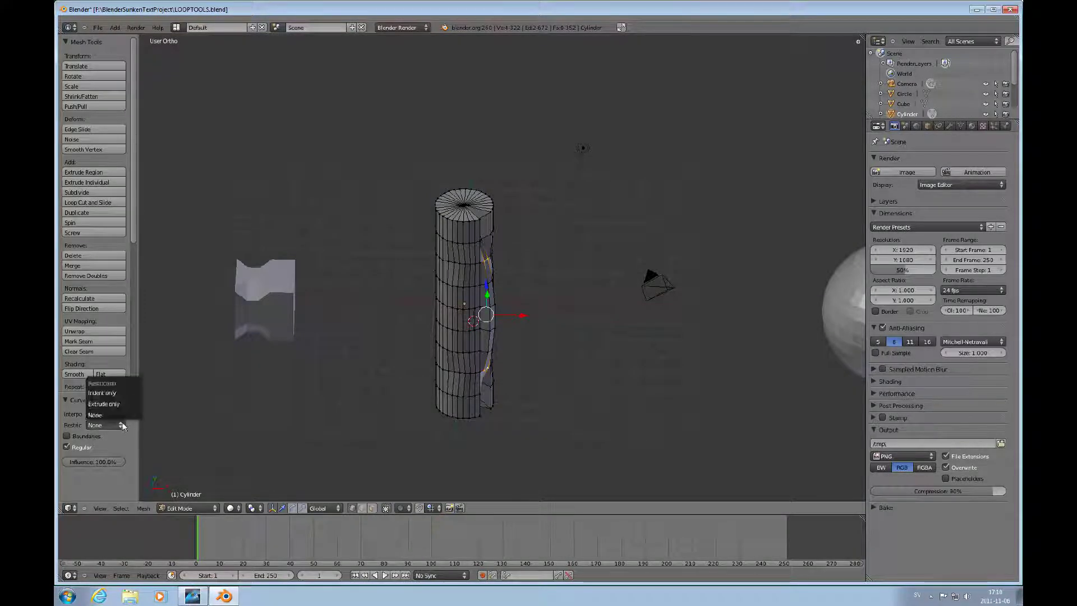
left_click(118, 402)
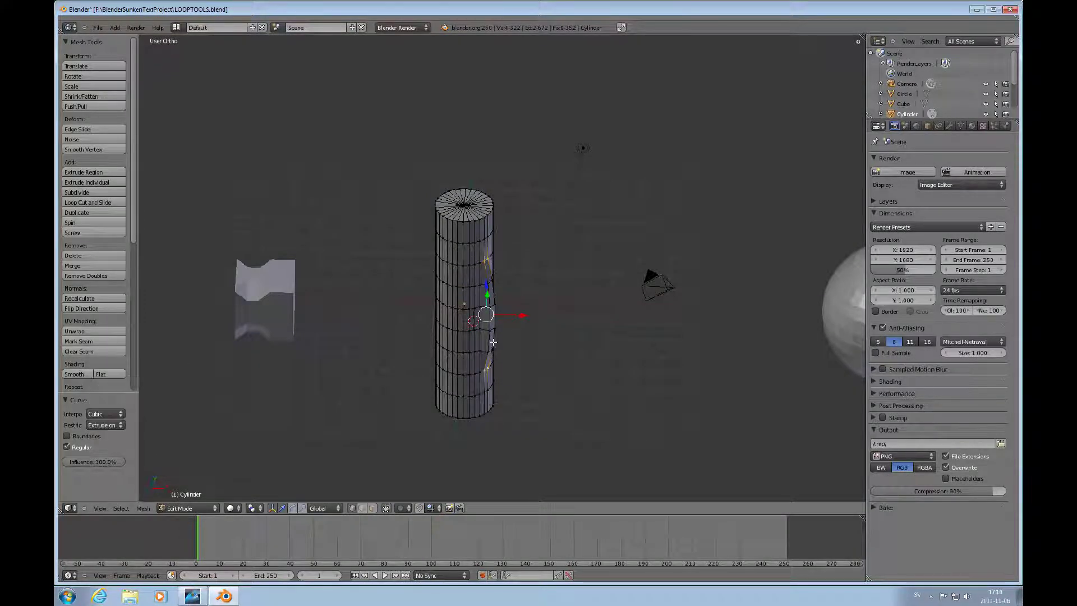
scroll(504, 345, "up", 3)
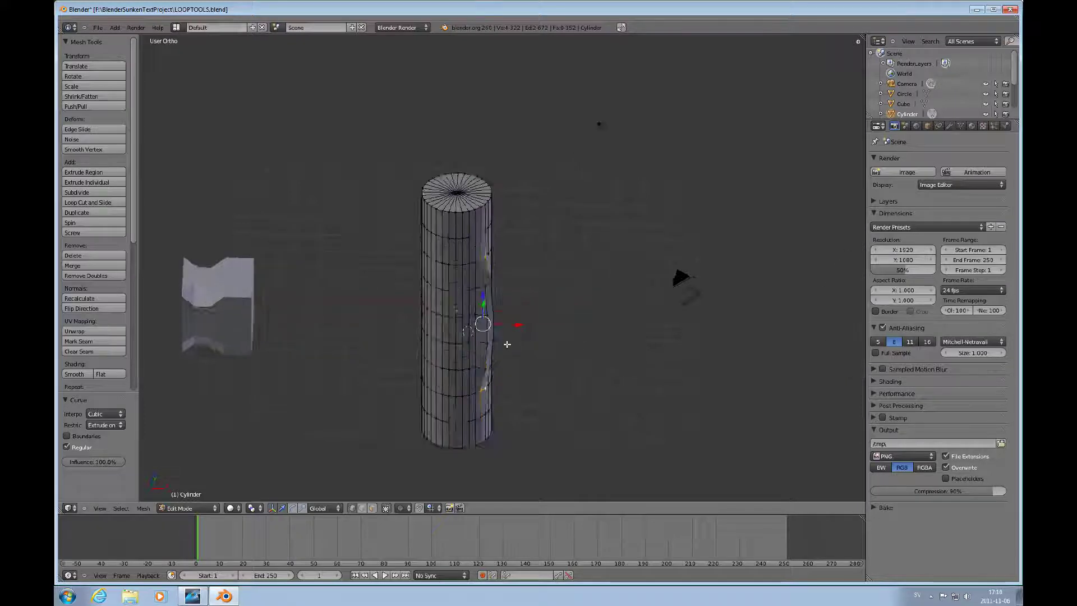
scroll(503, 346, "down", 1)
mouse_move(503, 346)
middle_mouse_down()
mouse_move(495, 341)
mouse_move(507, 359)
mouse_move(485, 346)
mouse_move(567, 351)
mouse_move(556, 365)
mouse_move(606, 337)
mouse_move(527, 330)
mouse_move(502, 336)
mouse_move(511, 341)
middle_mouse_up()
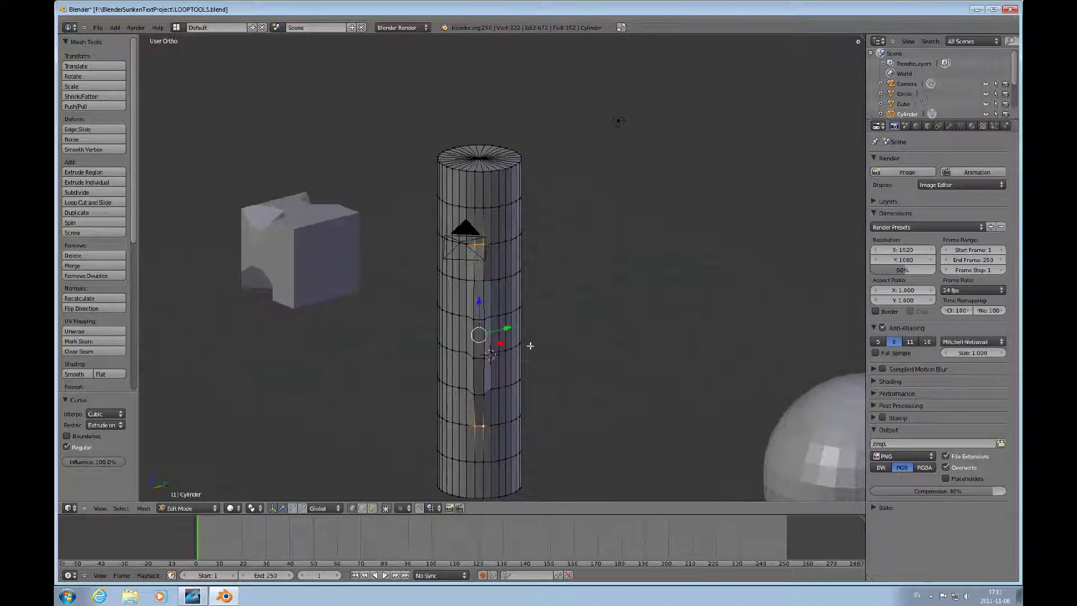
- In Object Mode top view, move the cube and cylinder together left along X
key("Tab")
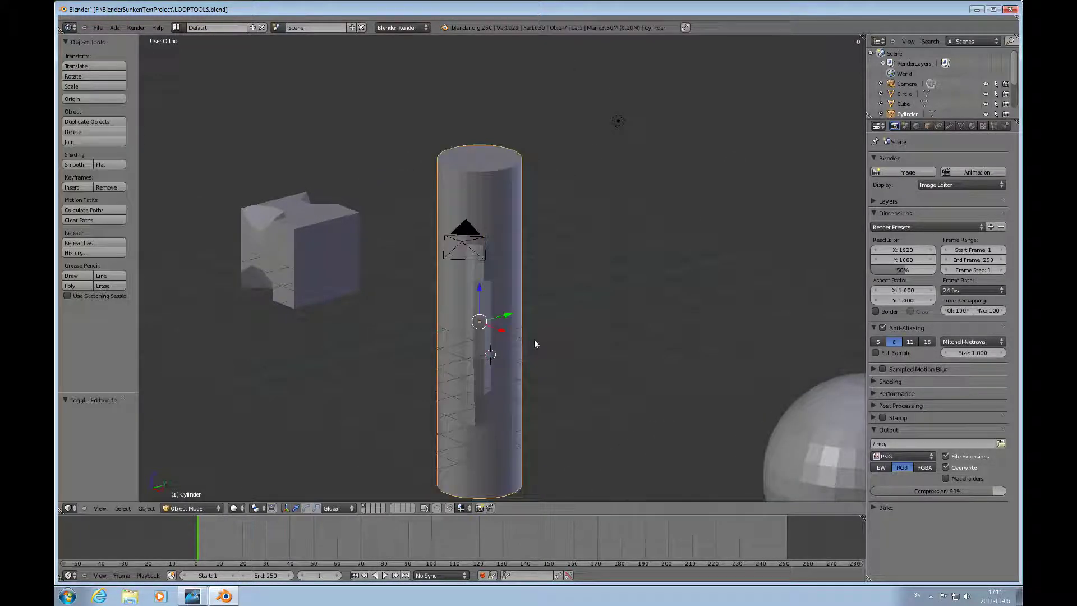
key("KP_7")
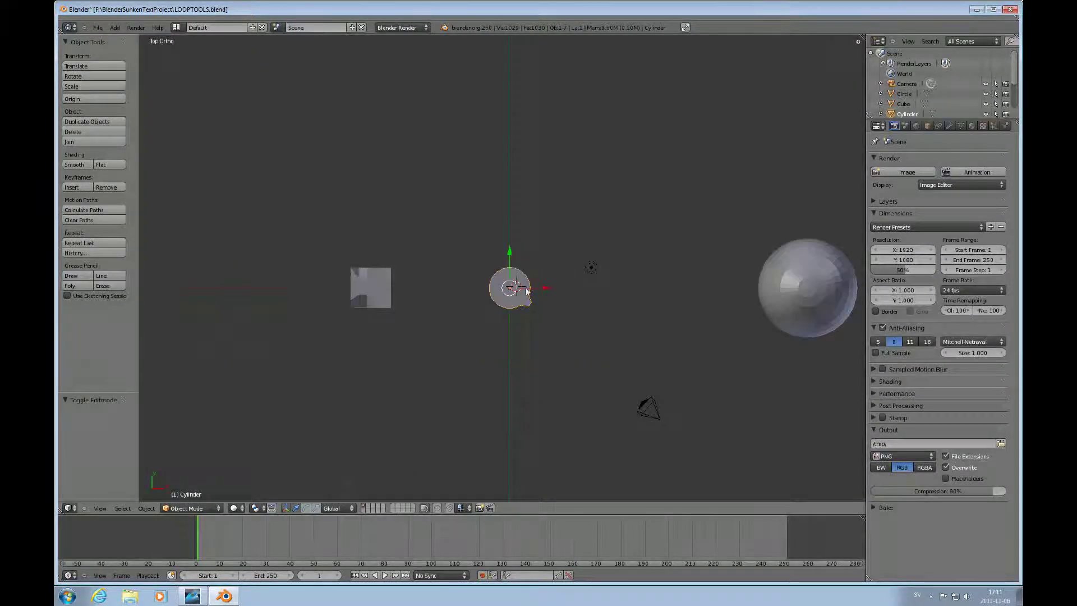
right_click(375, 291)
right_click(515, 287, "shift")
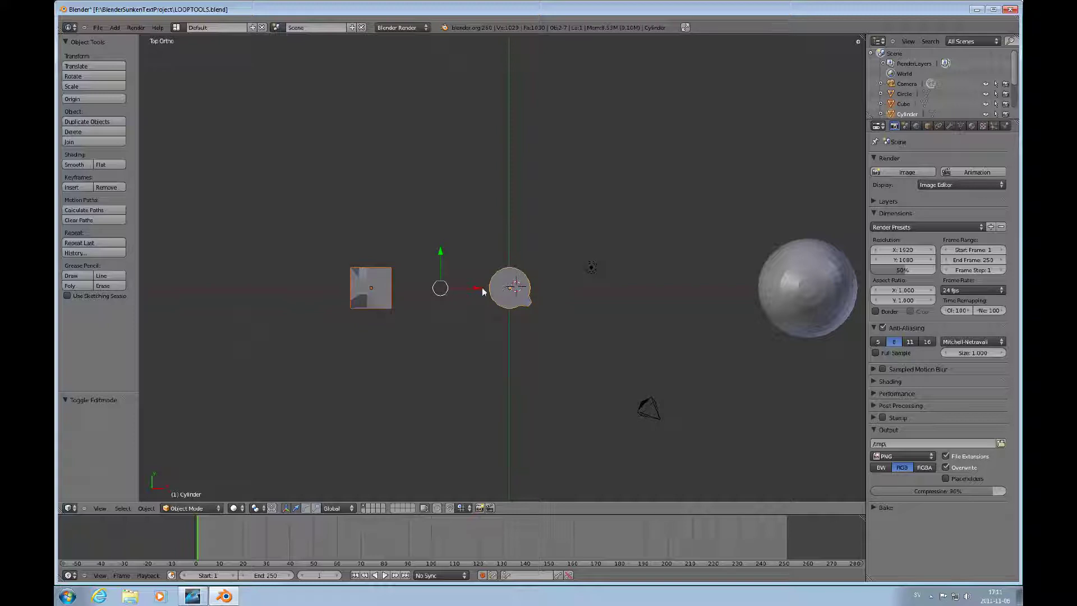
left_click_drag(482, 291, 206, 292)
- Slide the sphere to the scene centre and enter its Edit Mode from front view
right_click(813, 295)
left_click_drag(843, 289, 541, 295)
key("KP_1")
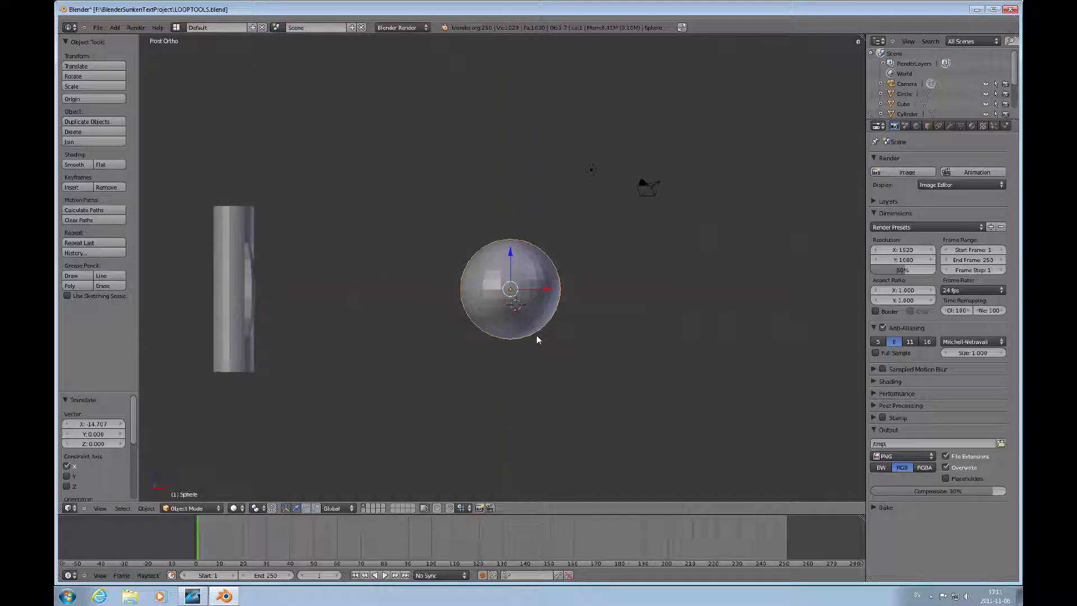
key("Tab")
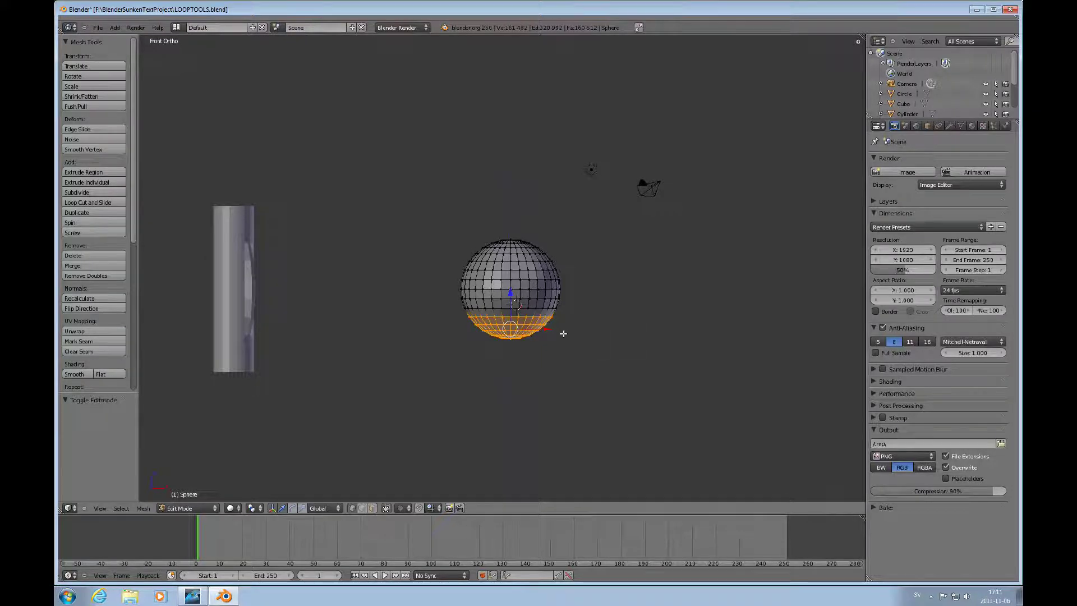
- Apply LoopTools Flatten to the sphere's selected bottom loops and inspect the flat base
key("w")
mouse_move(568, 319)
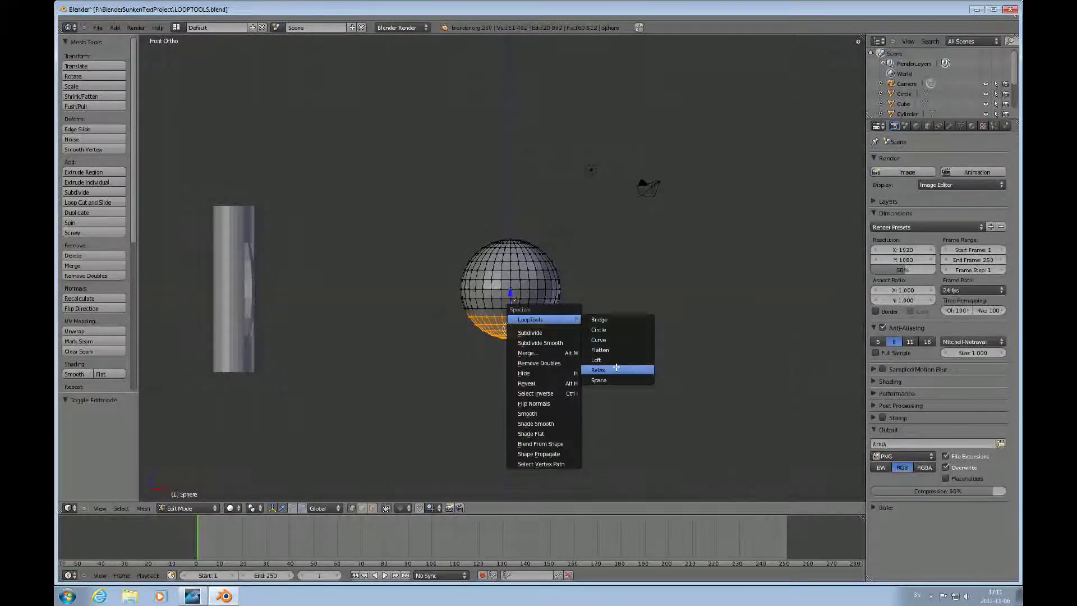
left_click(617, 351)
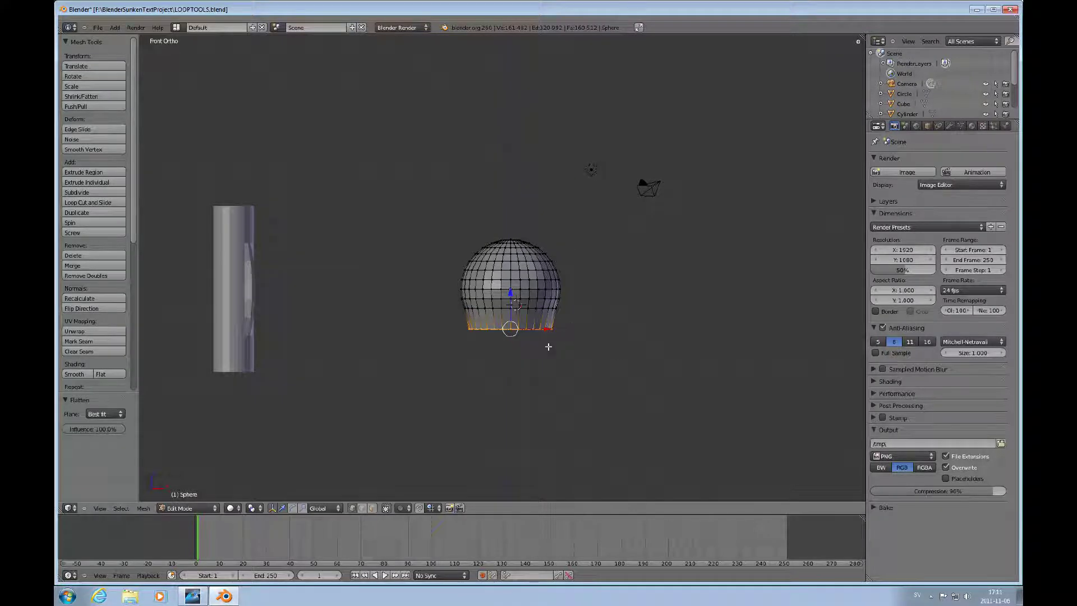
mouse_move(553, 316)
middle_mouse_down()
mouse_move(541, 331)
mouse_move(537, 314)
mouse_move(556, 320)
middle_mouse_up()
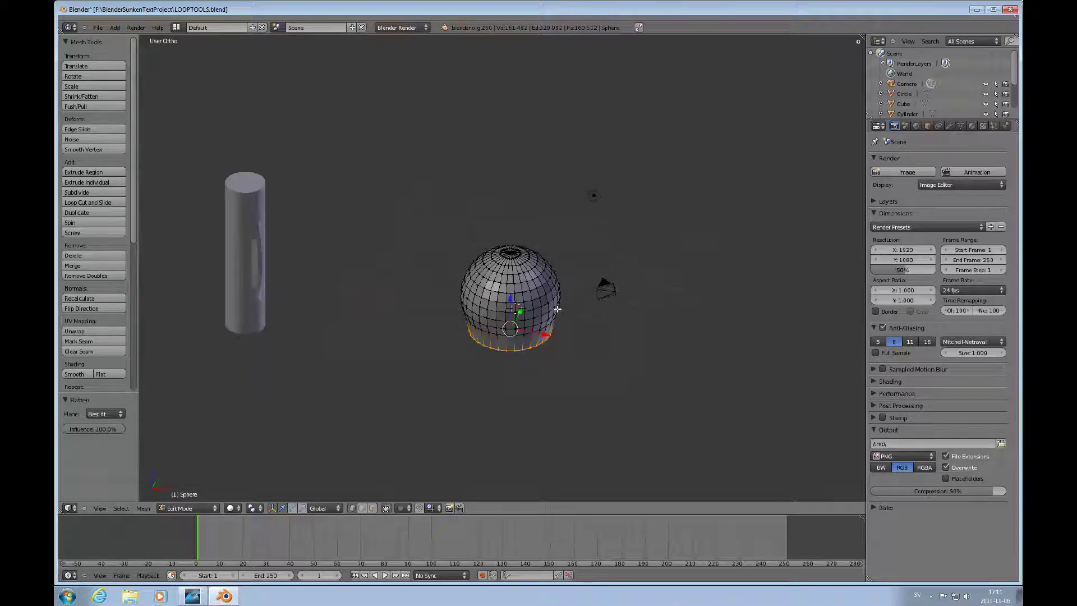
scroll(557, 309, "up", 2)
- Deselect all, switch to face select mode, and select a twelve-face patch on the sphere's side
key("a")
key("Tab")
key("Tab")
scroll(559, 320, "up", 3)
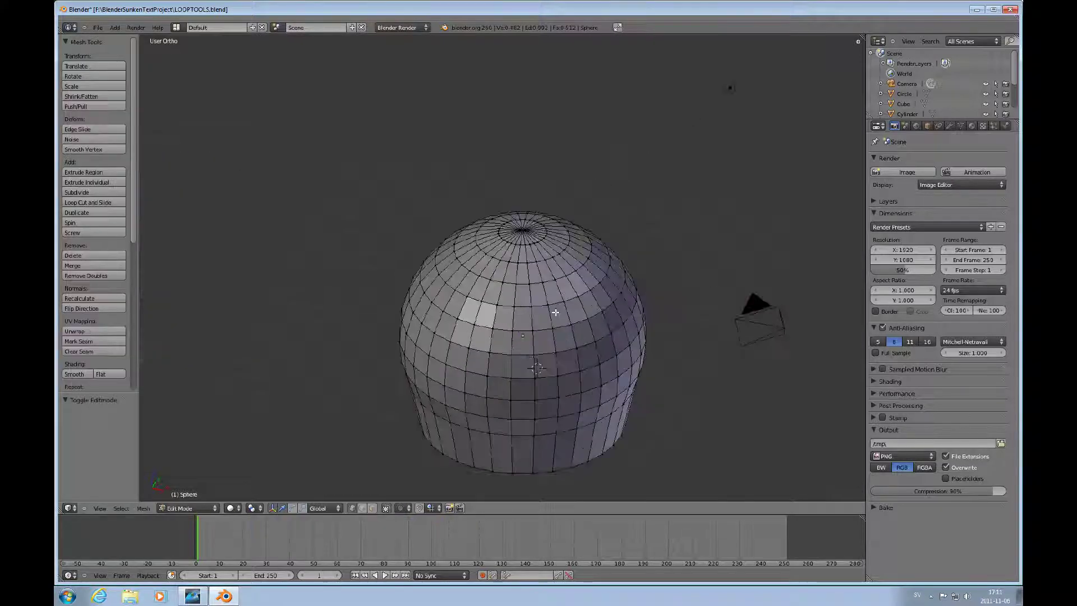
key("ctrl+Tab")
left_click(540, 354)
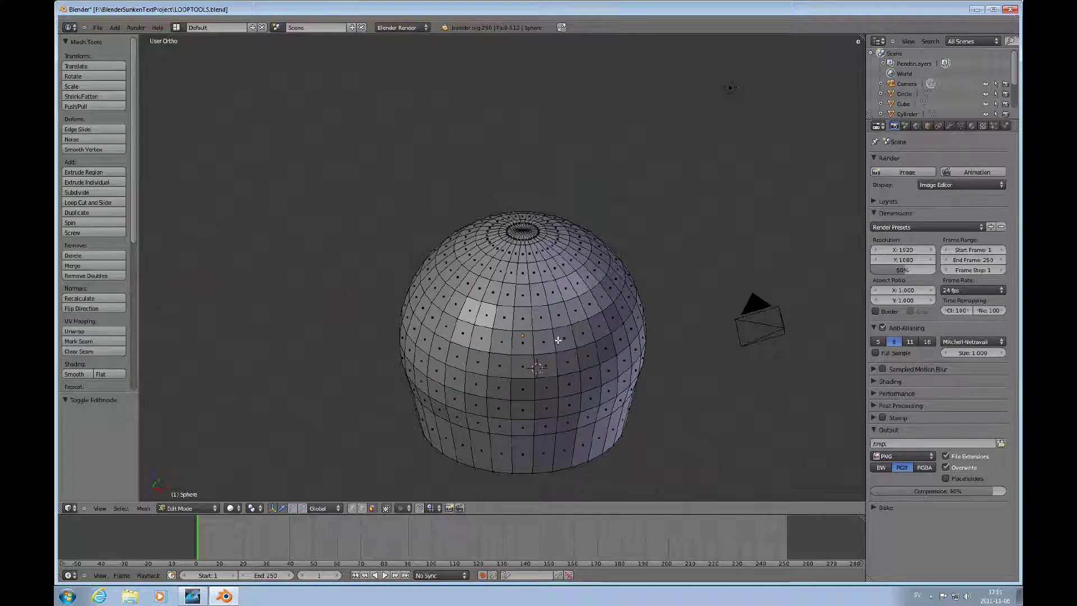
right_click(564, 334)
right_click(573, 308, "shift")
right_click(587, 337, "shift")
right_click(588, 359, "shift")
right_click(609, 350, "shift")
right_click(603, 335, "shift")
right_click(592, 308, "shift")
right_click(610, 317, "shift")
right_click(619, 337, "shift")
right_click(566, 362, "shift")
right_click(602, 299, "shift")
right_click(570, 315, "shift")
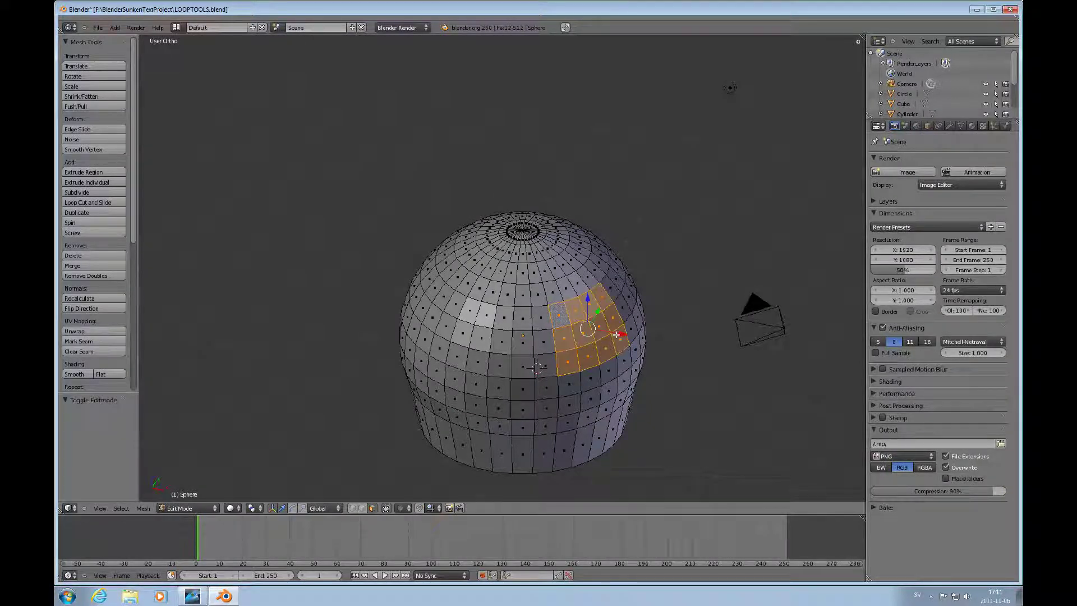
- Flatten the face patch with LoopTools Flatten, then view the sphere from the top
key("w")
mouse_move(615, 335)
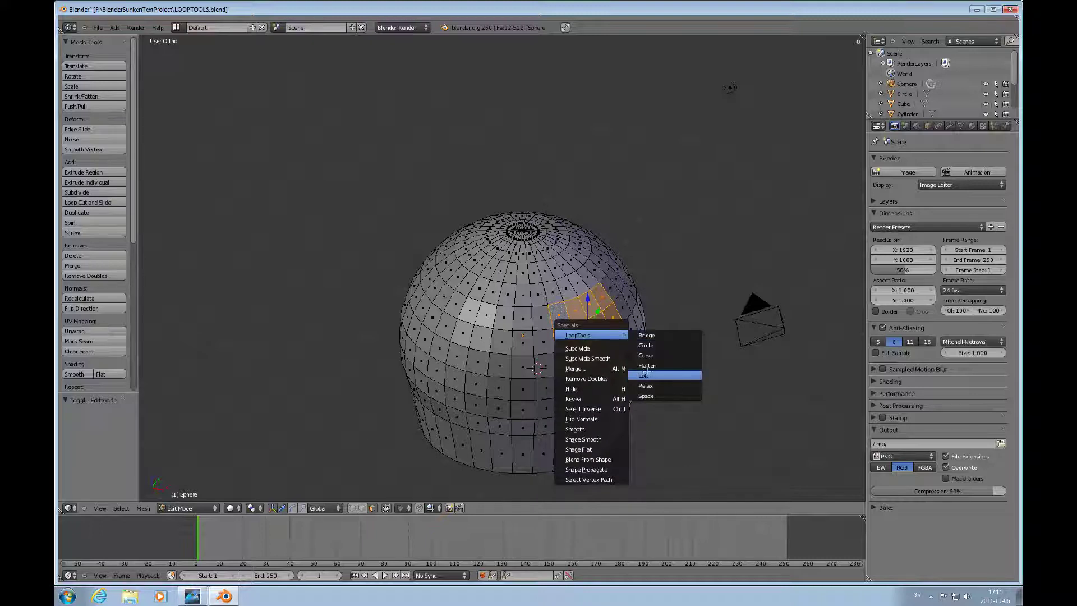
left_click(646, 365)
middle_click_drag(604, 361, 649, 350)
scroll(648, 350, "down", 1)
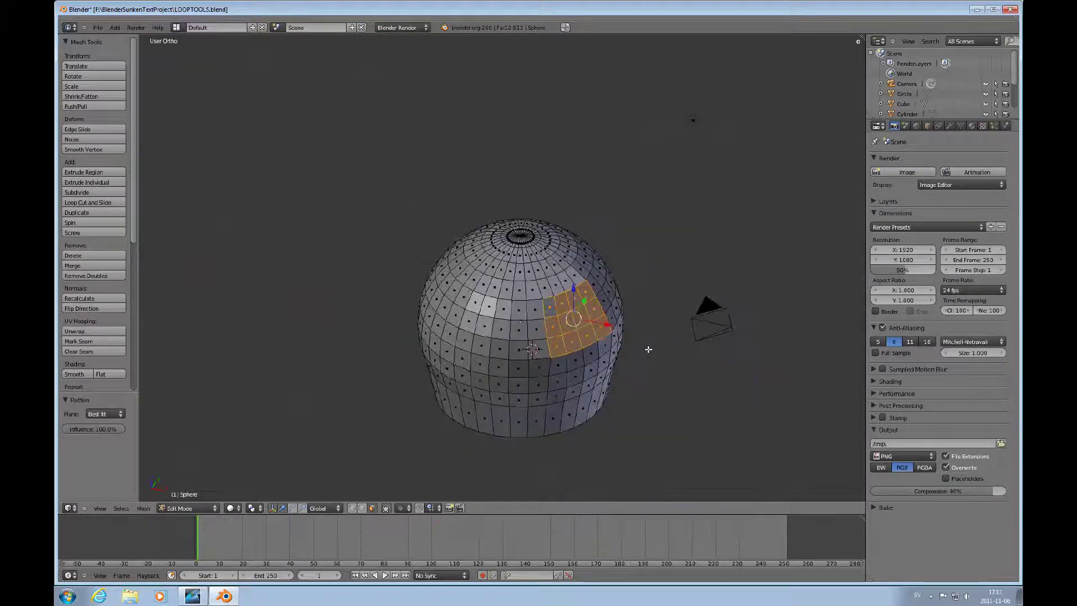
key("KP_7")
scroll(700, 355, "down", 3)
- In Object Mode, shift the sphere left and move the Circle object along X
key("Tab")
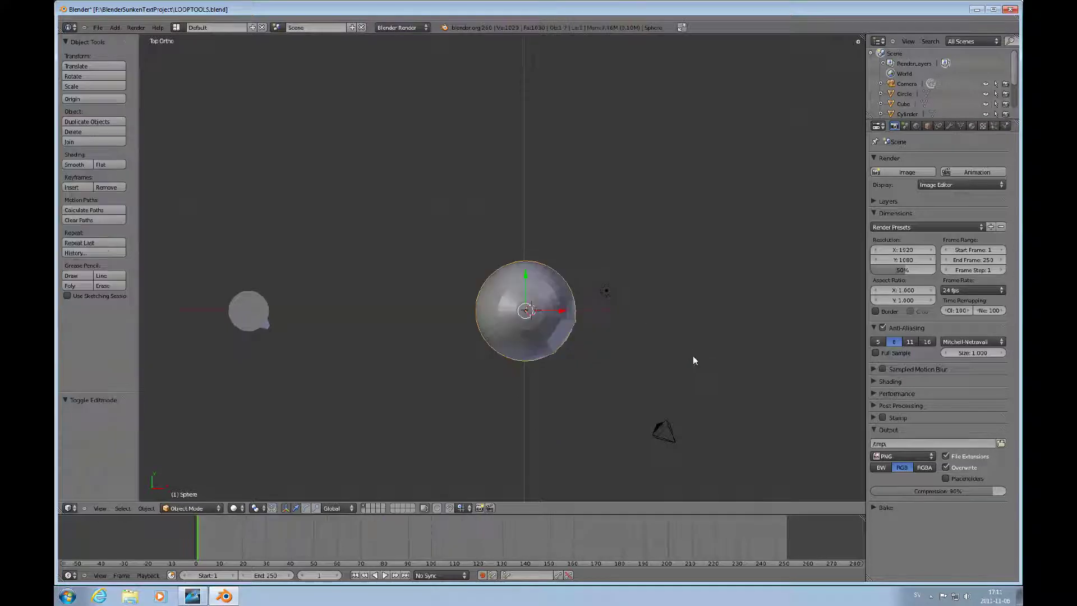
left_click_drag(561, 310, 440, 311)
scroll(613, 315, "down", 4)
right_click(720, 293)
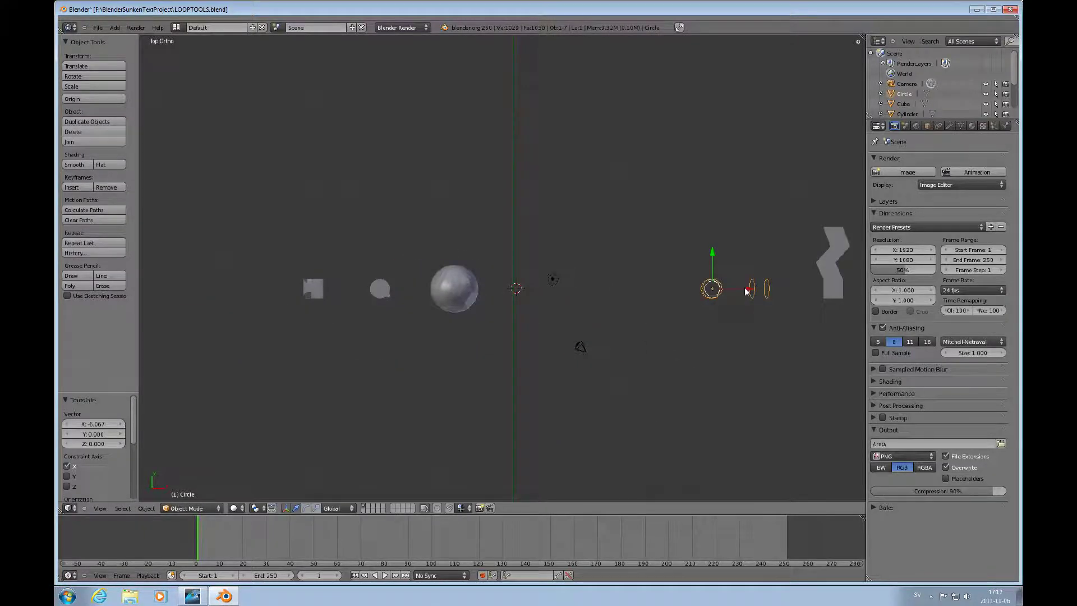
key("g")
key("x")
left_click(549, 286)
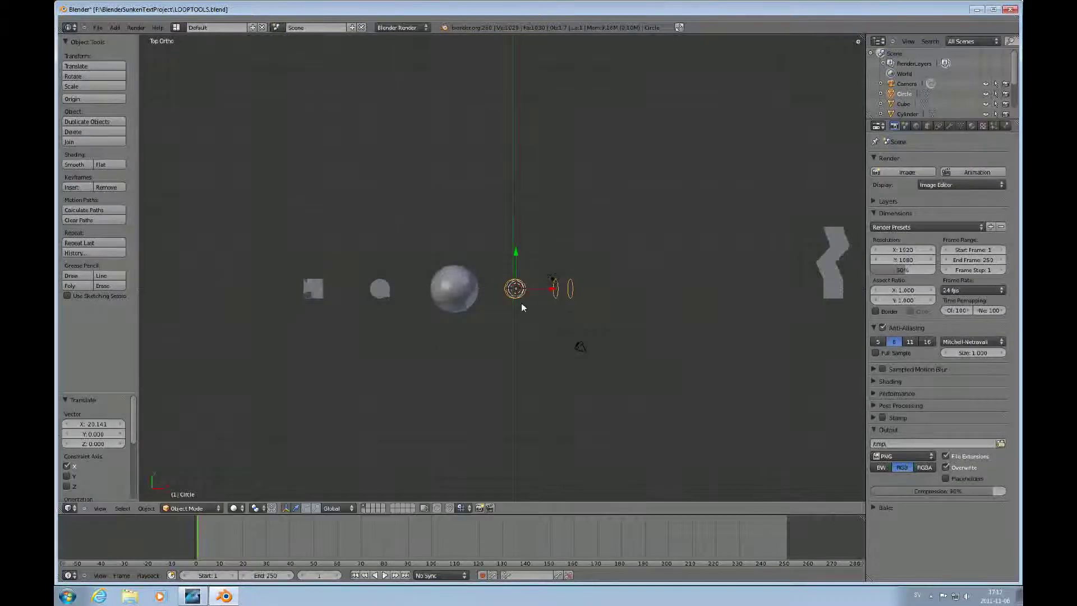
key("KP_1")
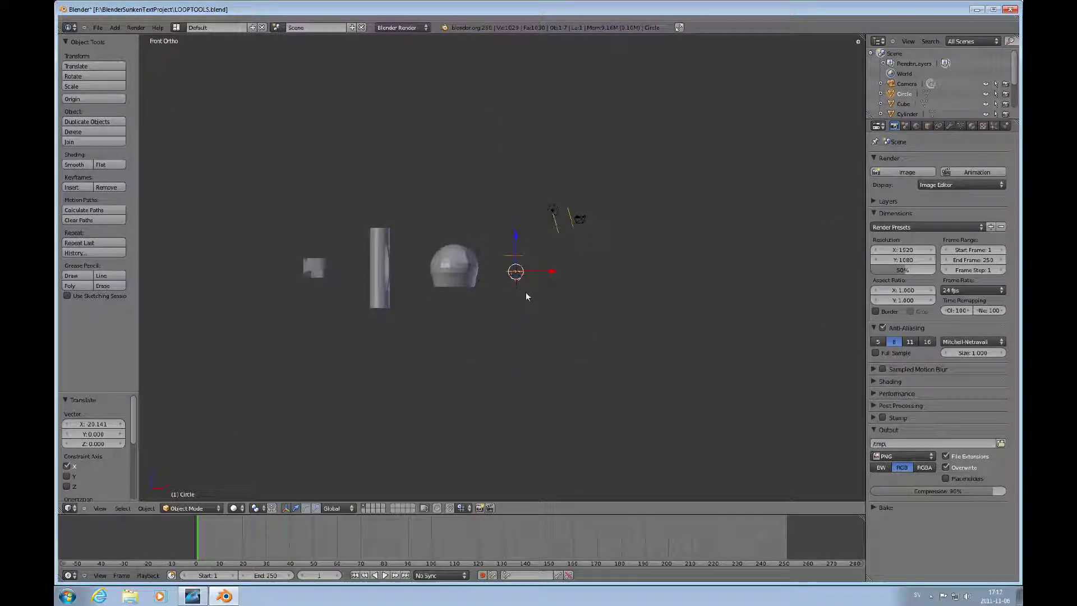
- Edit the Circle mesh, select all its vertices, and switch to edge select mode
key("Tab")
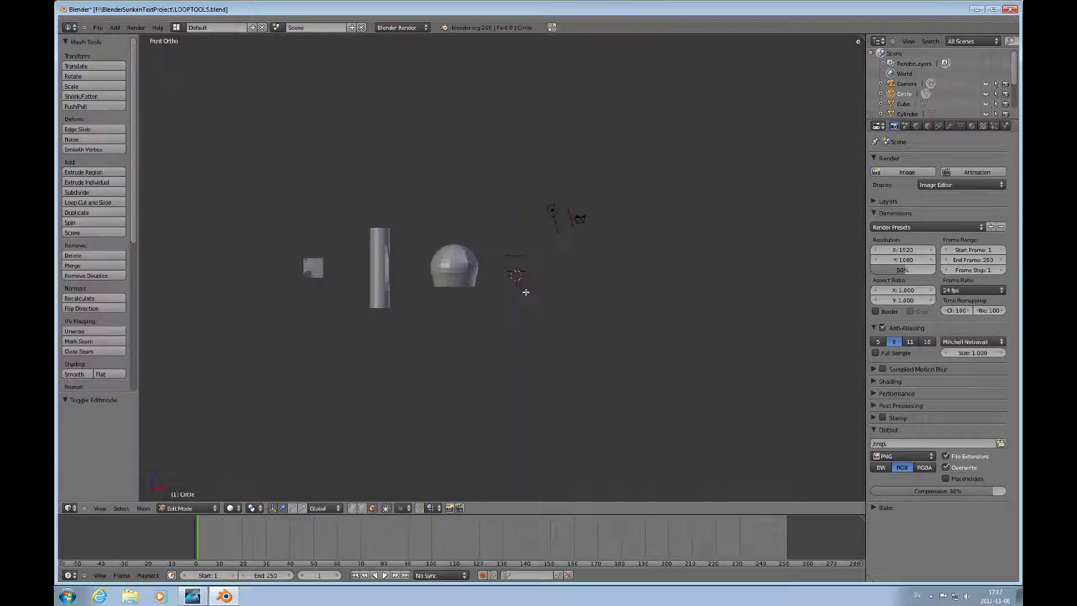
key("a")
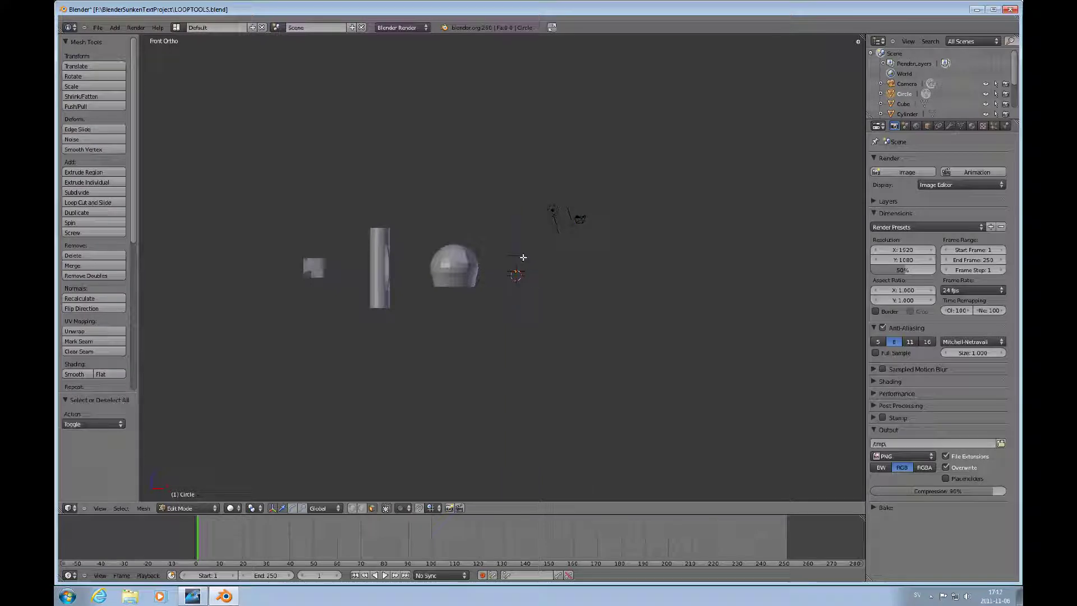
scroll(527, 284, "up", 5)
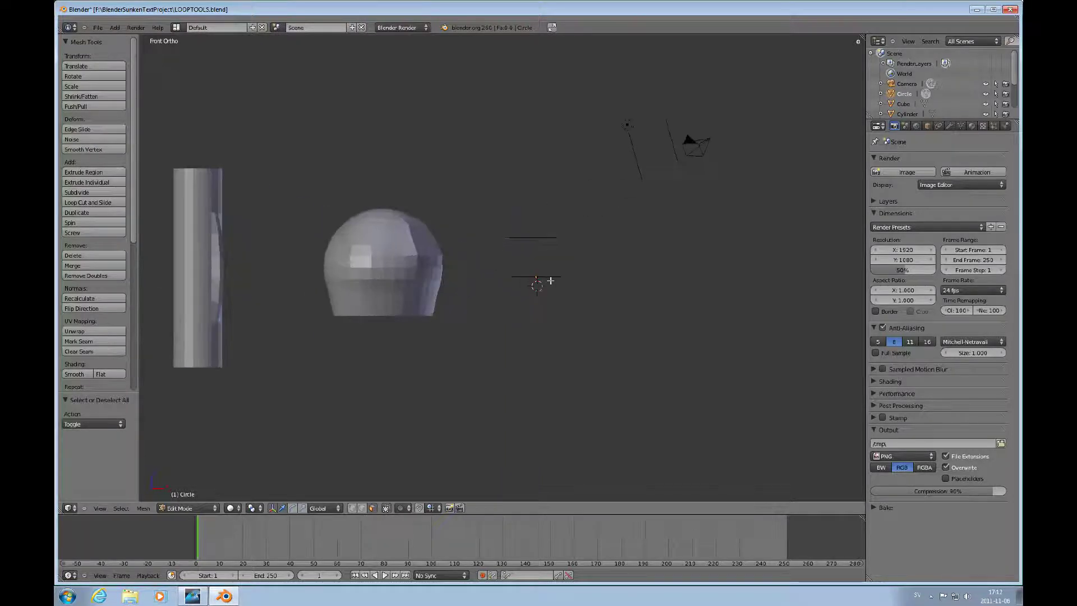
scroll(551, 281, "up", 2)
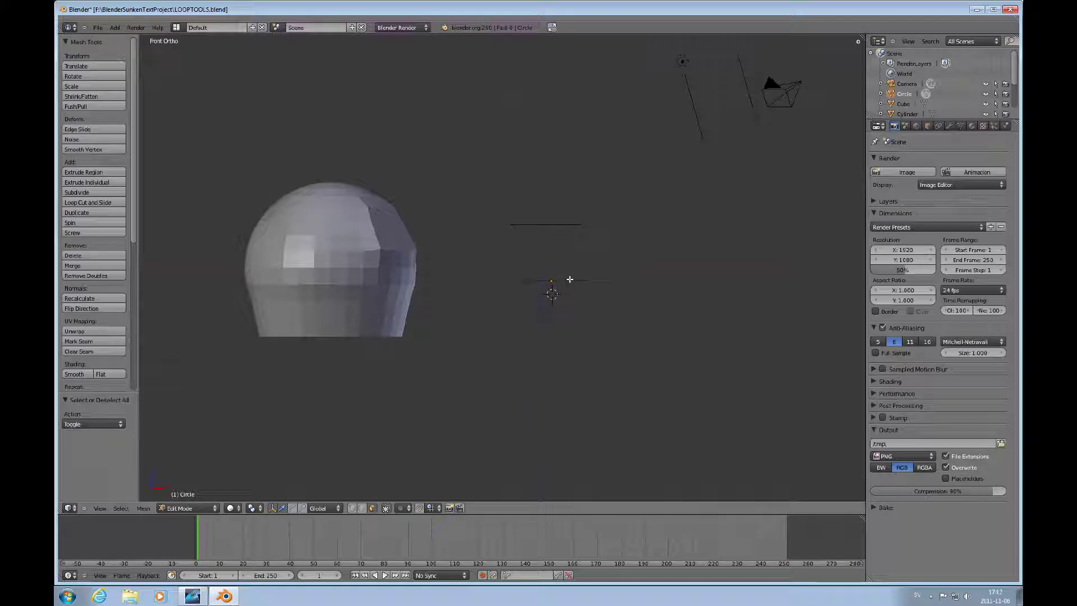
scroll(570, 281, "down", 3)
middle_click_drag(563, 276, 550, 288)
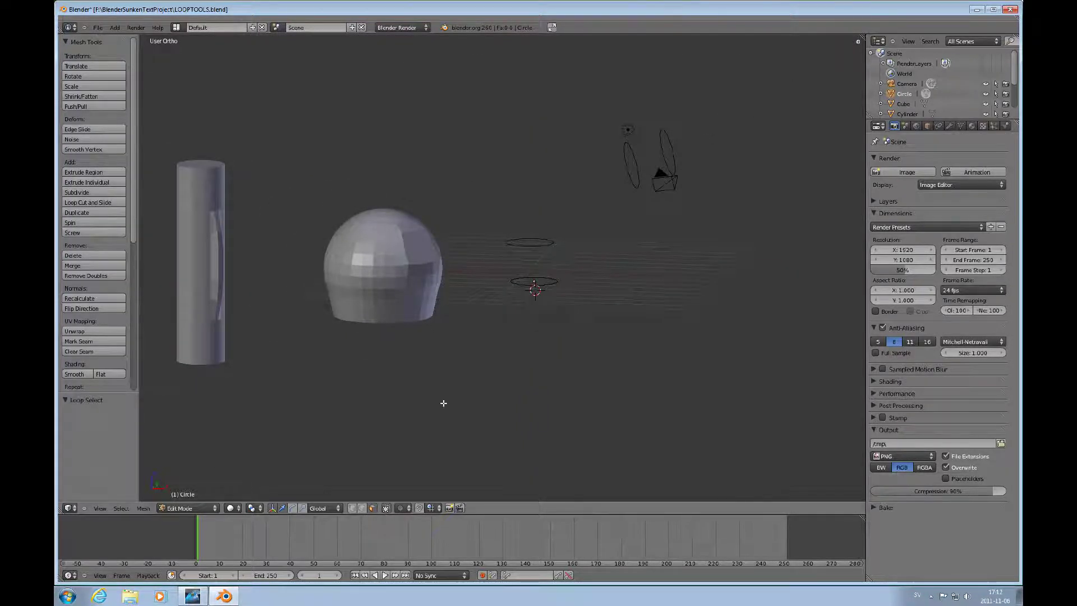
left_click(361, 508)
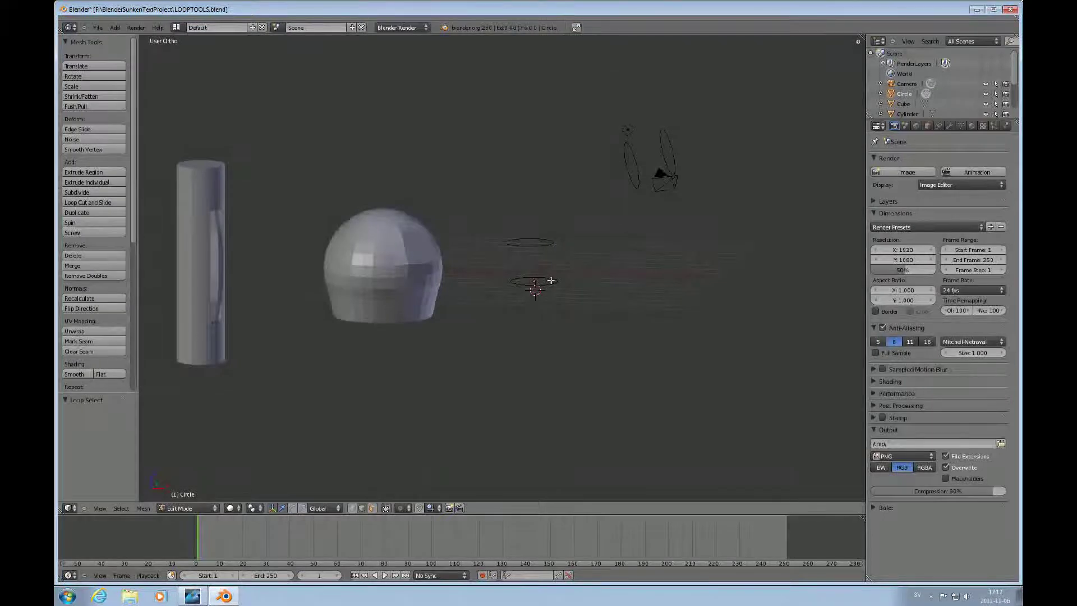
- Select all circle loops, loft them with LoopTools Loft, then undo the loft
key("a")
scroll(551, 285, "down", 3)
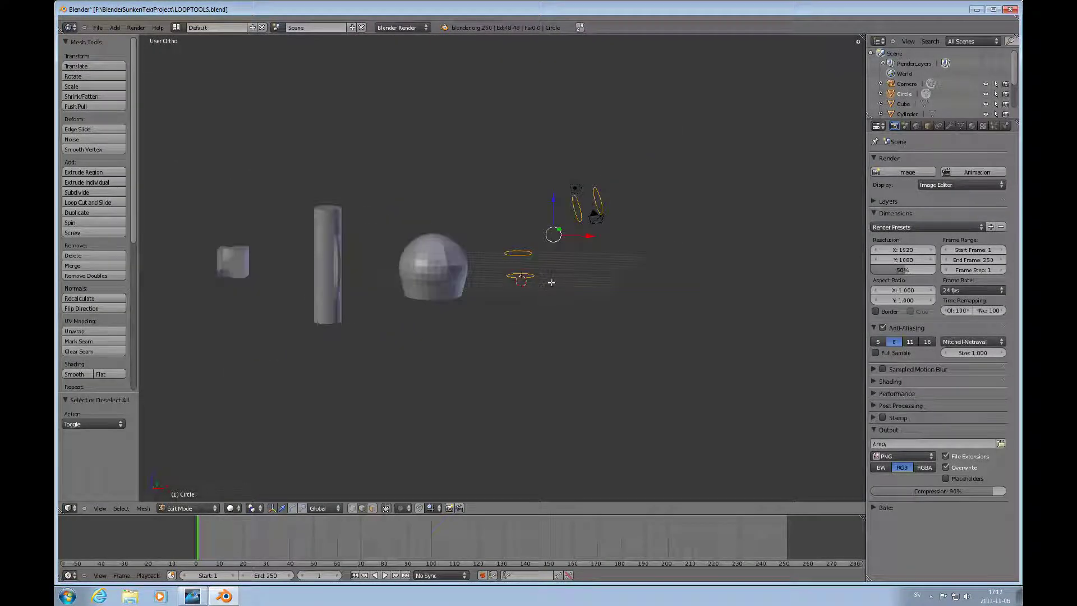
middle_click_drag(551, 283, 637, 233)
scroll(548, 271, "up", 3)
key("w")
mouse_move(637, 233)
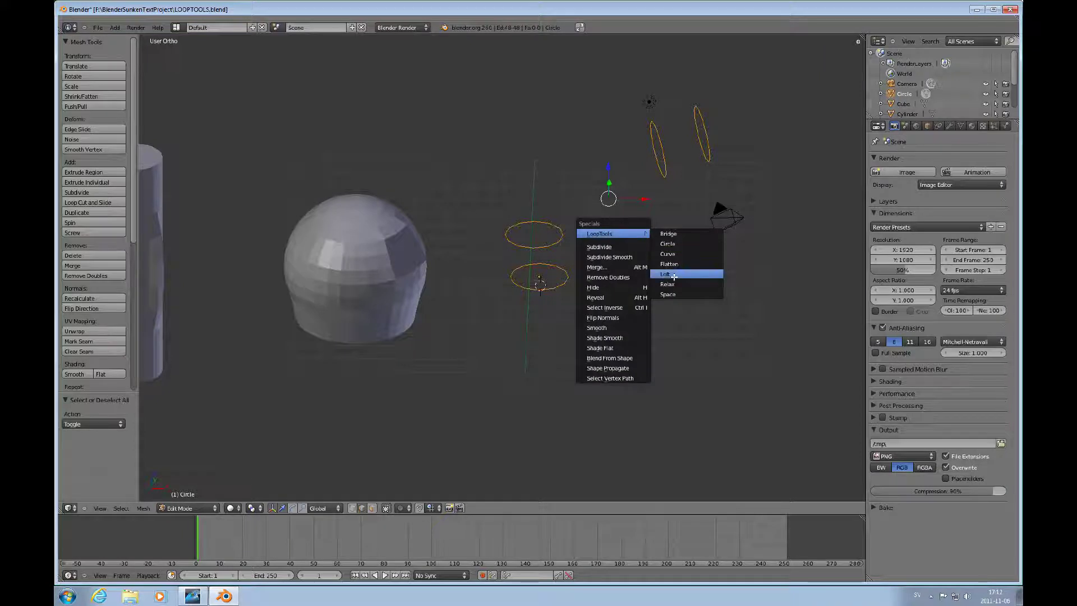
left_click(666, 275)
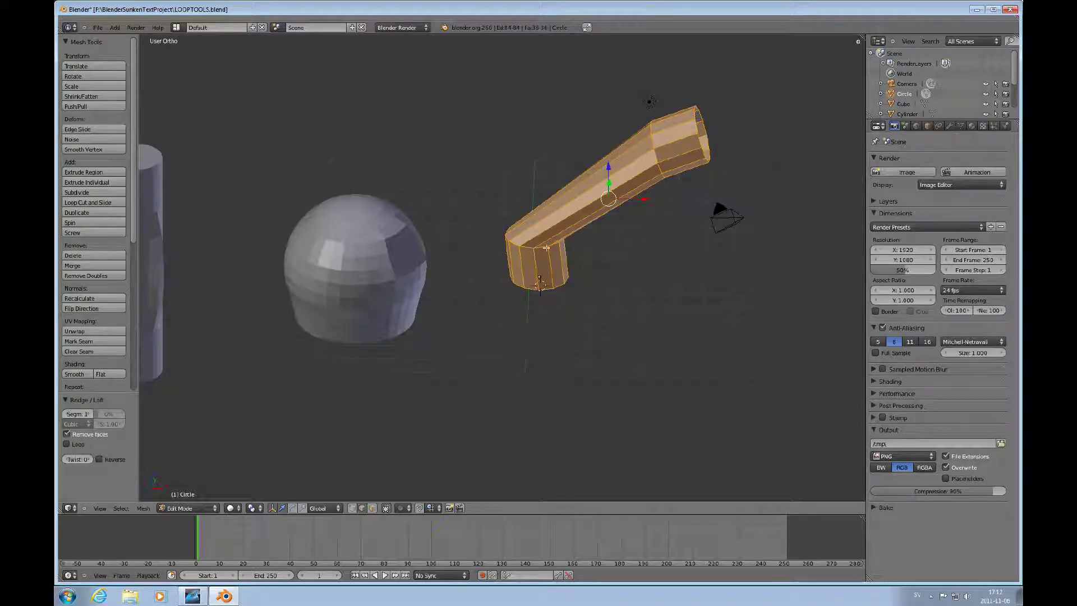
middle_click_drag(594, 258, 615, 218)
key("ctrl+z")
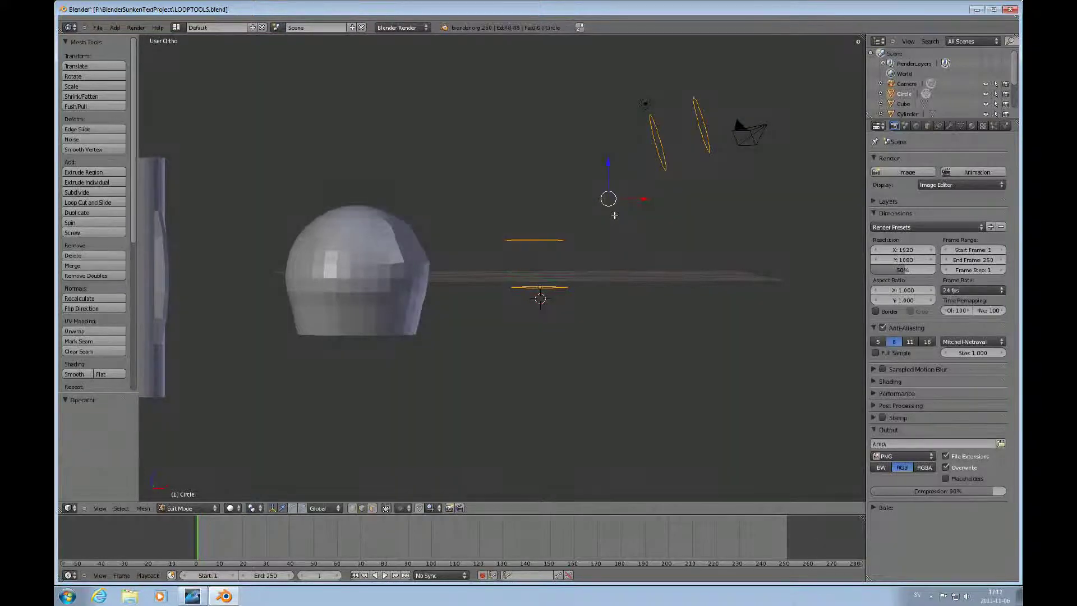
- Try LoopTools Bridge, undo it, then loft the loops again into one bent tube
key("w")
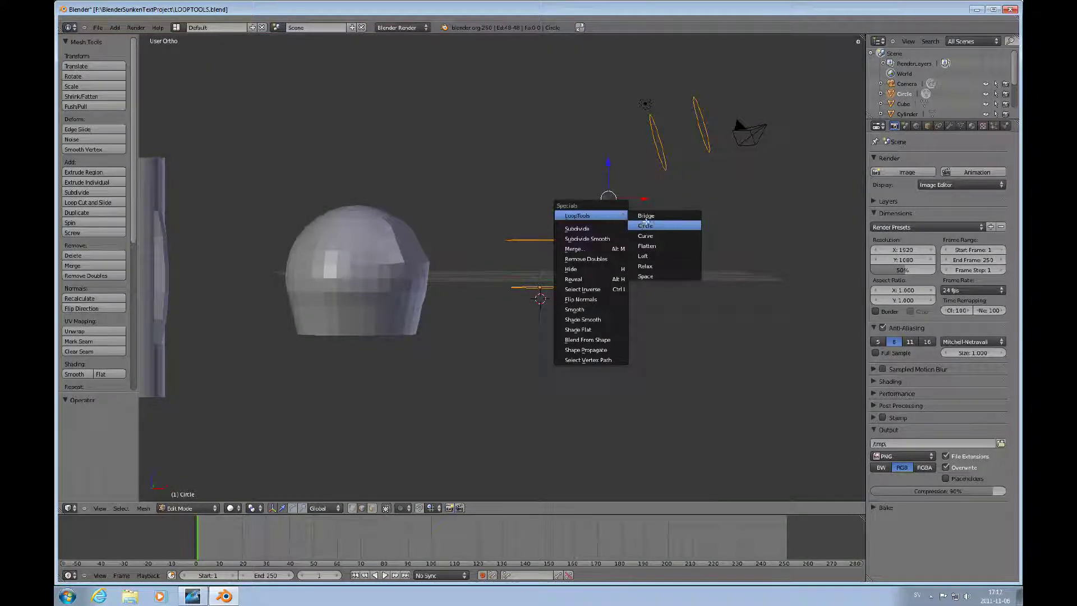
left_click(648, 214)
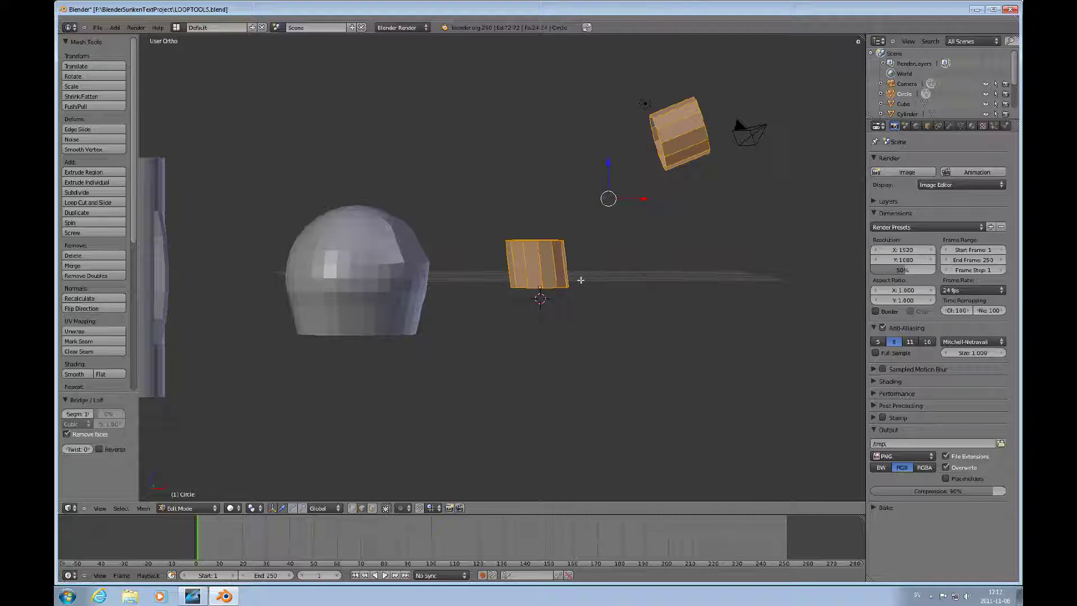
key("ctrl+z")
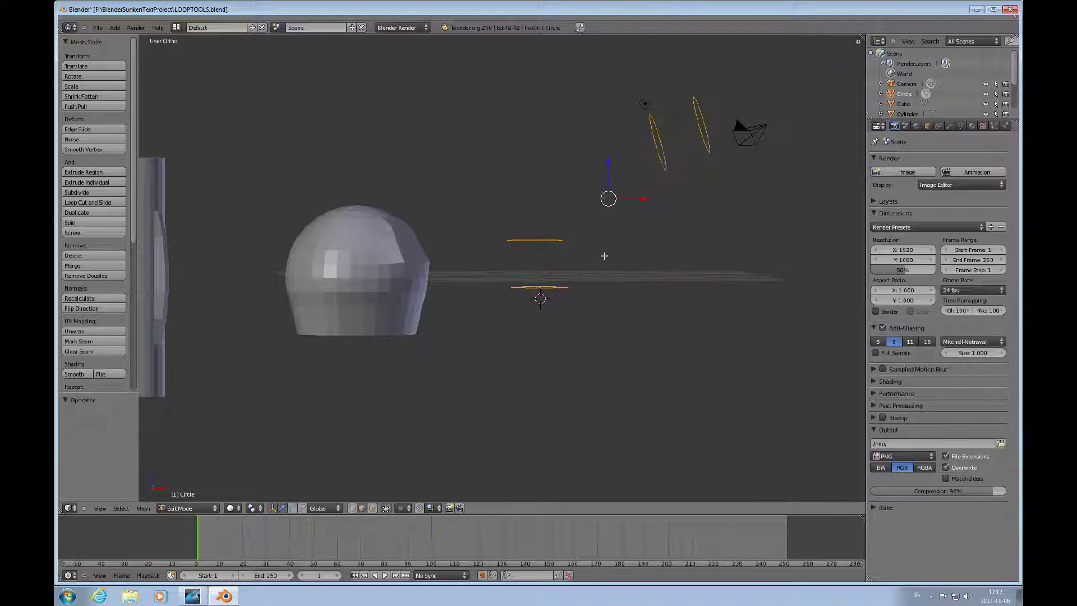
key("w")
mouse_move(604, 256)
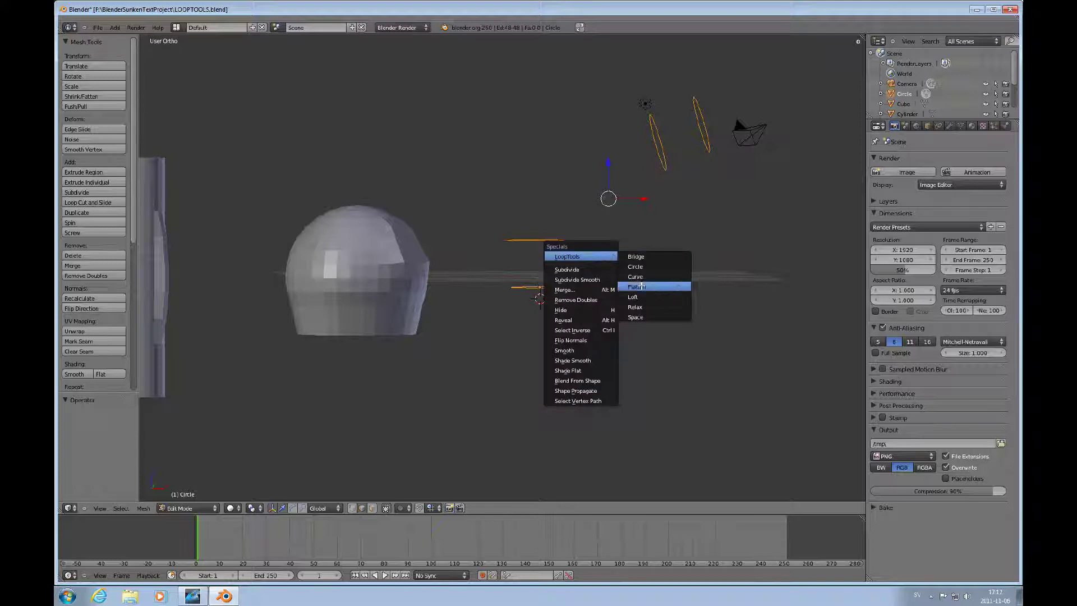
left_click(643, 297)
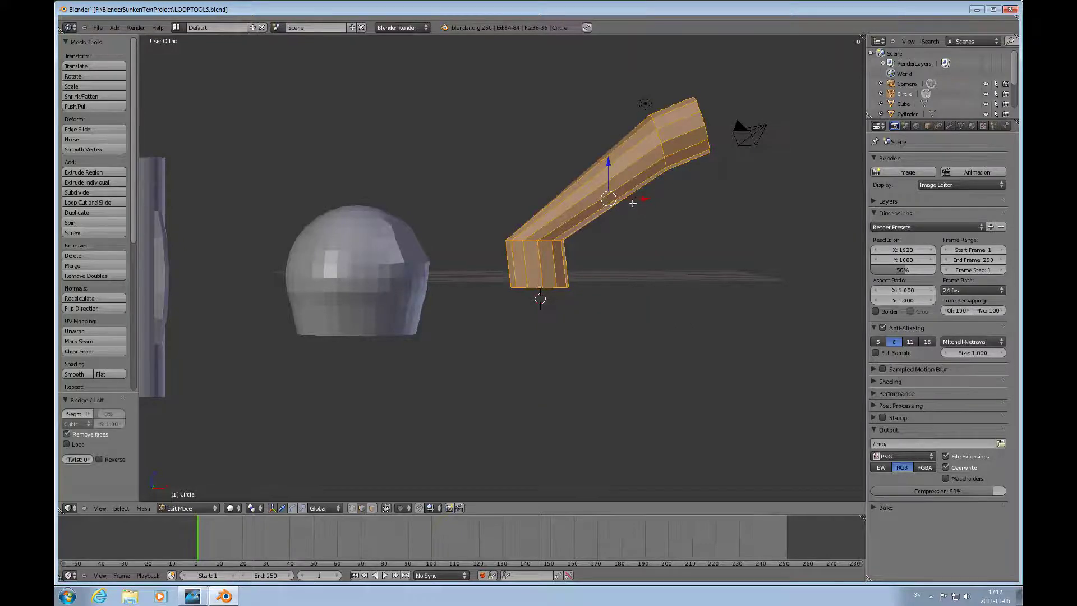
scroll(633, 203, "down", 5, "ctrl")
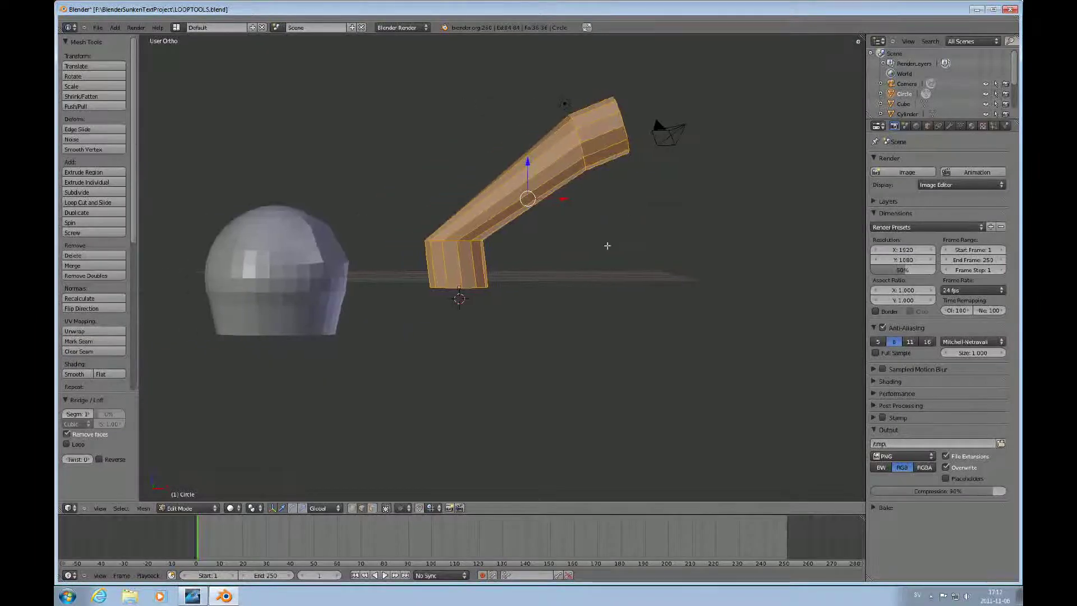
- In Object Mode top view, move the tube left along X and select the zigzag plane
key("Tab")
key("KP_2")
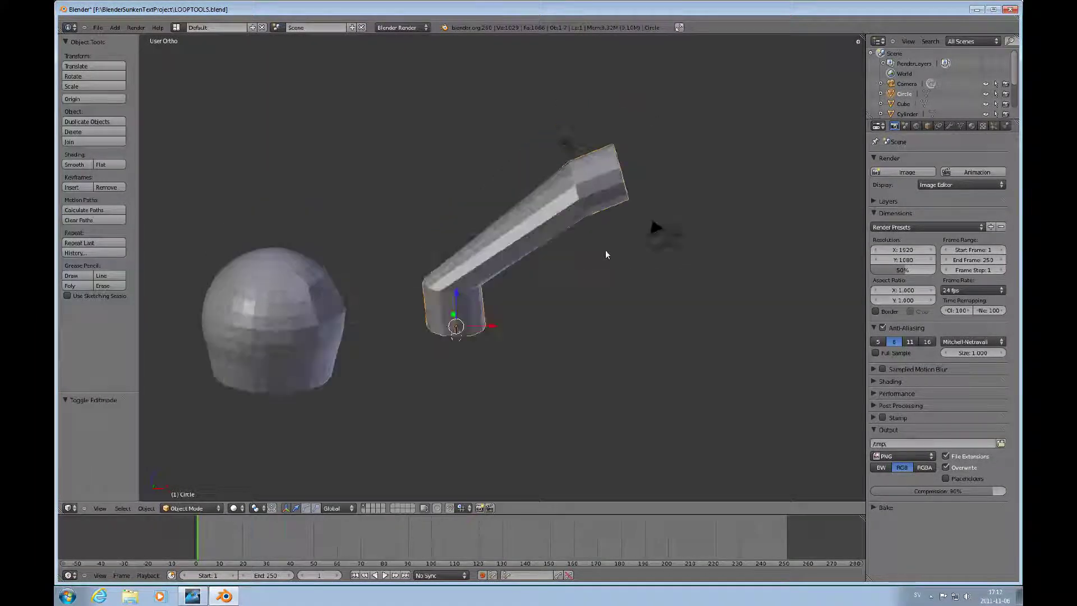
key("KP_7")
scroll(601, 365, "down", 4)
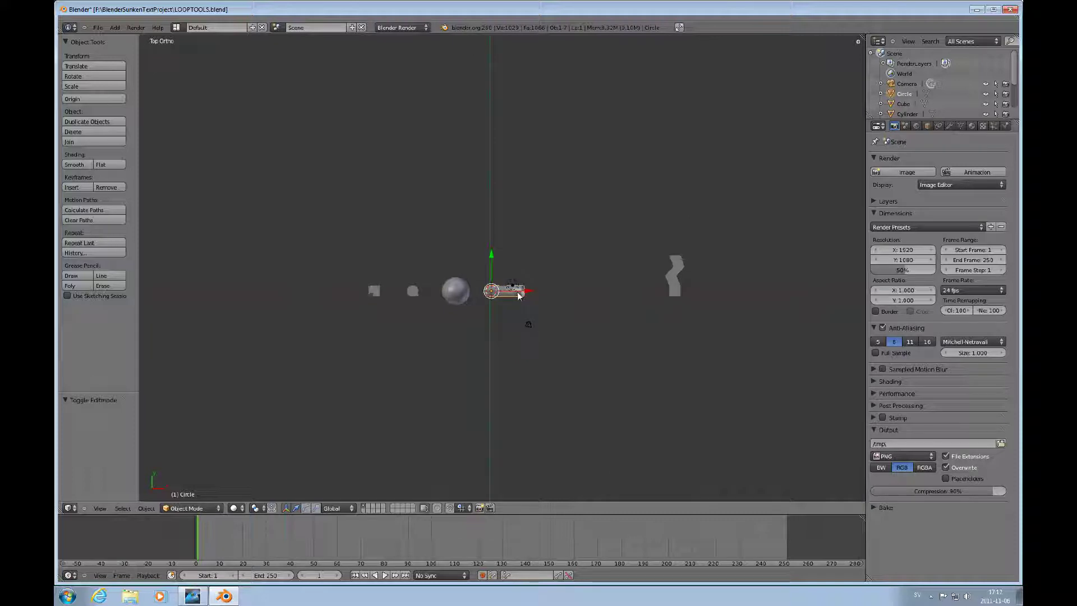
left_click_drag(526, 294, 348, 291)
right_click(663, 274)
- Move the zigzag plane left along X toward the scene centre
left_click_drag(702, 289, 530, 306)
scroll(528, 308, "up", 8)
scroll(528, 312, "up", 1)
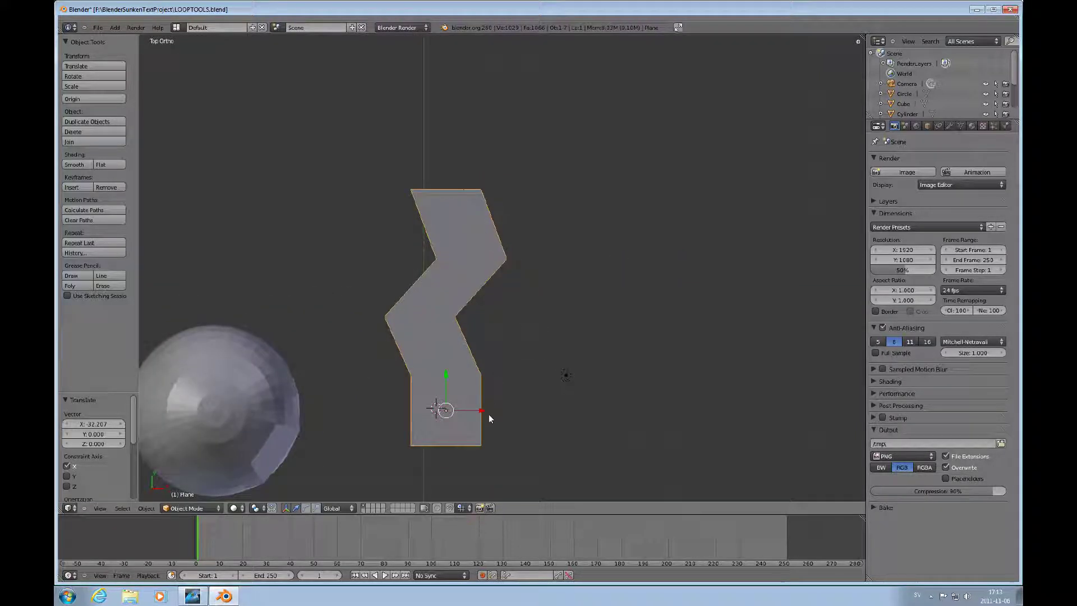
scroll(489, 414, "down", 1)
middle_click_drag(489, 413, 468, 372)
scroll(489, 373, "up", 3)
scroll(490, 370, "down", 1)
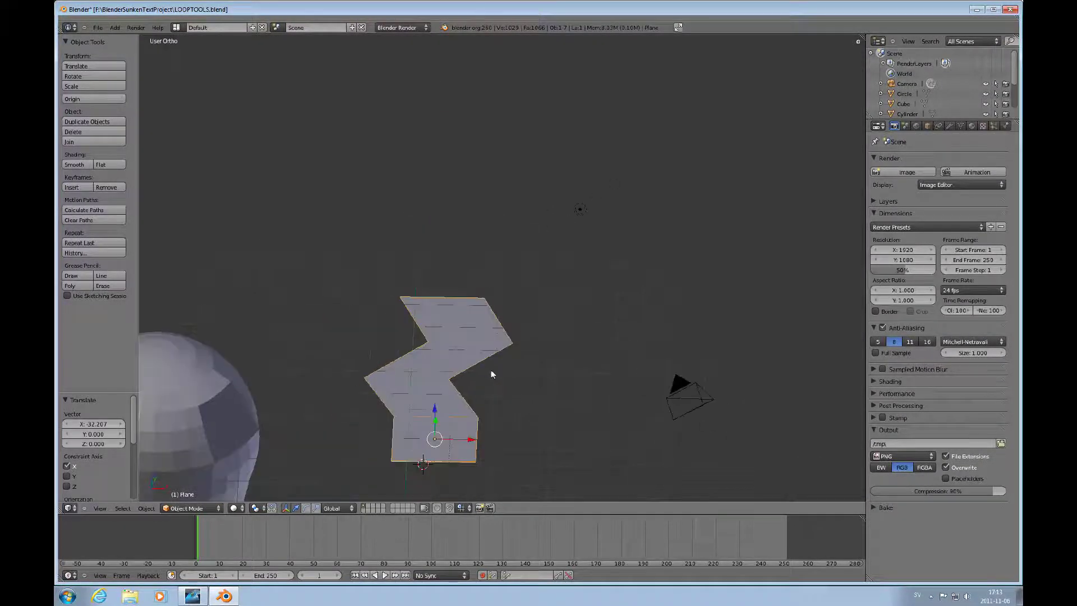
- Enter the plane's Edit Mode and select the edge loop through its middle
key("Tab")
right_click(434, 445, "alt")
mouse_move(456, 397)
middle_mouse_down()
mouse_move(558, 348)
mouse_move(548, 389)
mouse_move(492, 361)
mouse_move(512, 288)
mouse_move(481, 334)
mouse_move(462, 409)
middle_mouse_up()
key("KP_8")
key("KP_7")
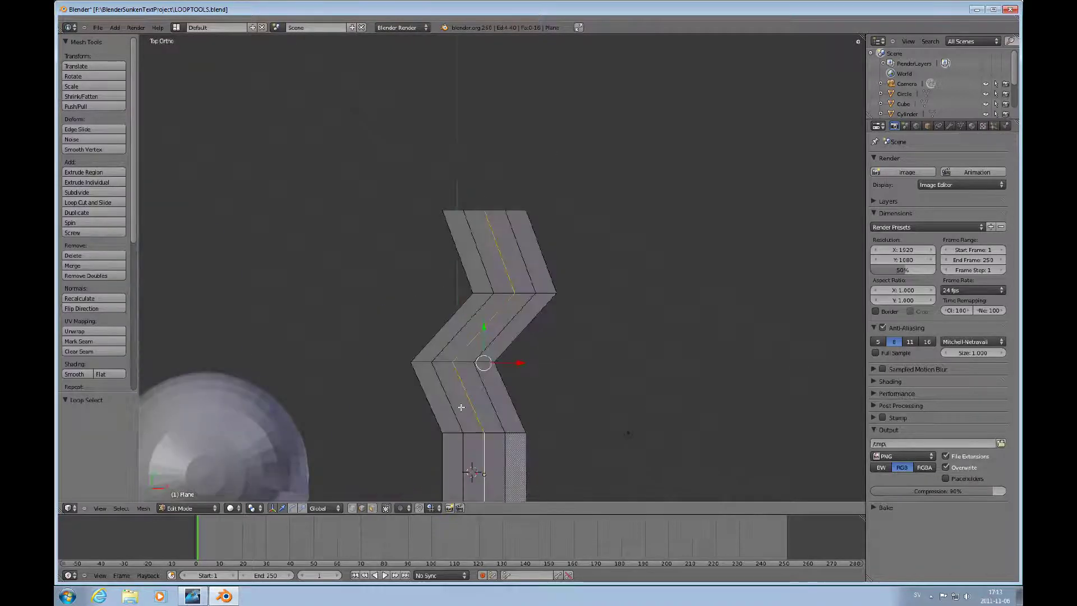
scroll(462, 404, "down", 2)
key("w")
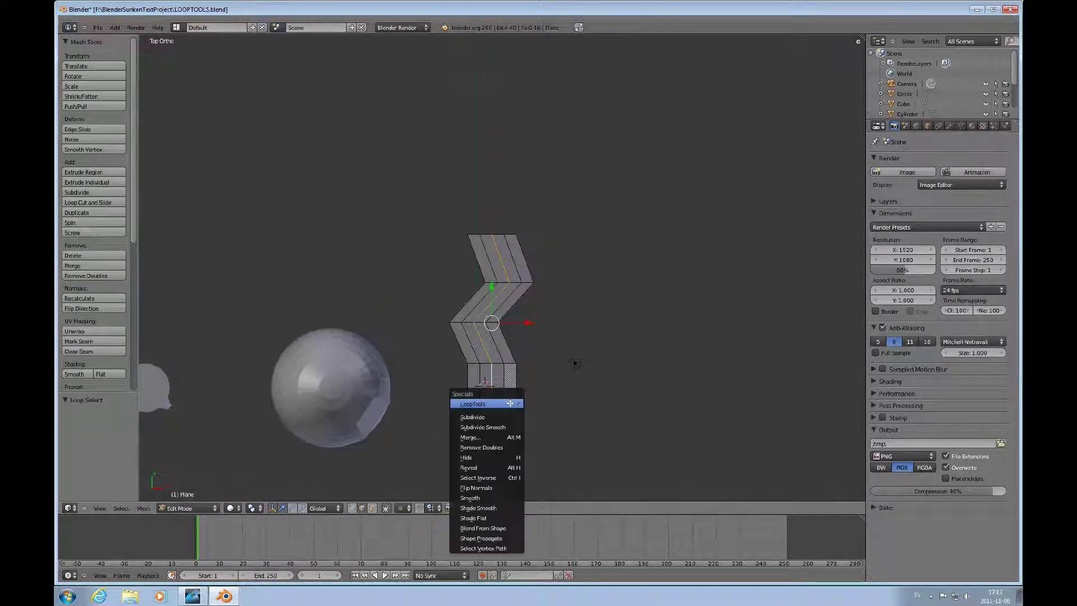
mouse_move(511, 403)
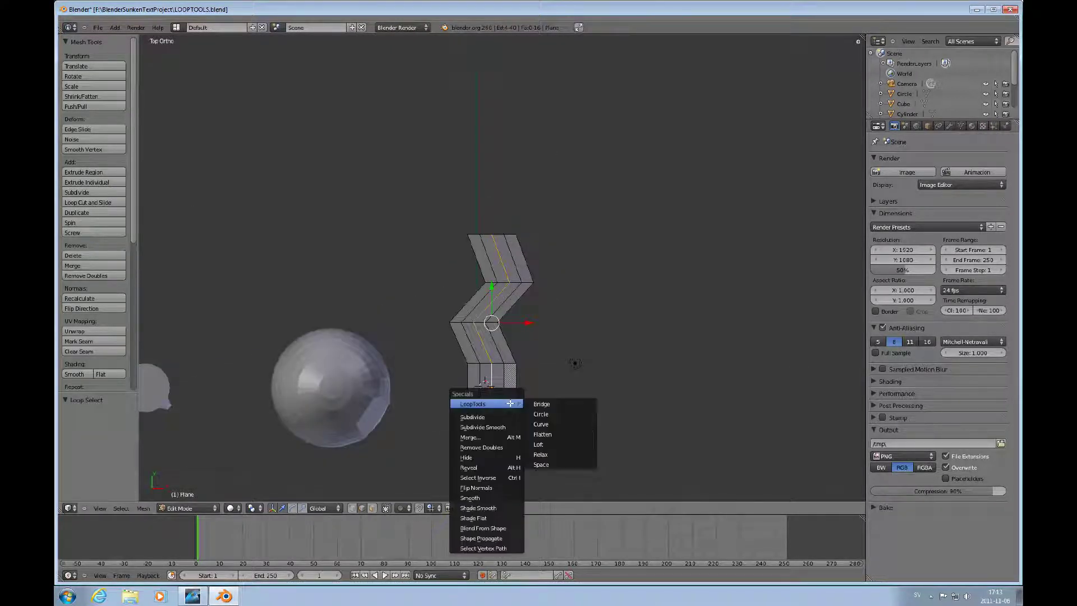
left_click(541, 454)
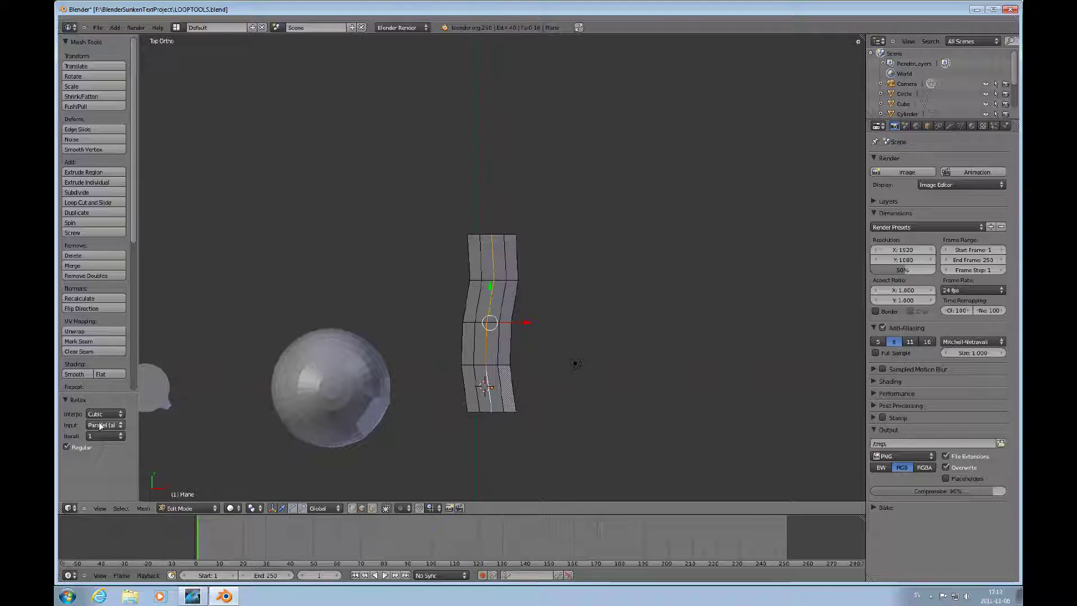
left_click(122, 427)
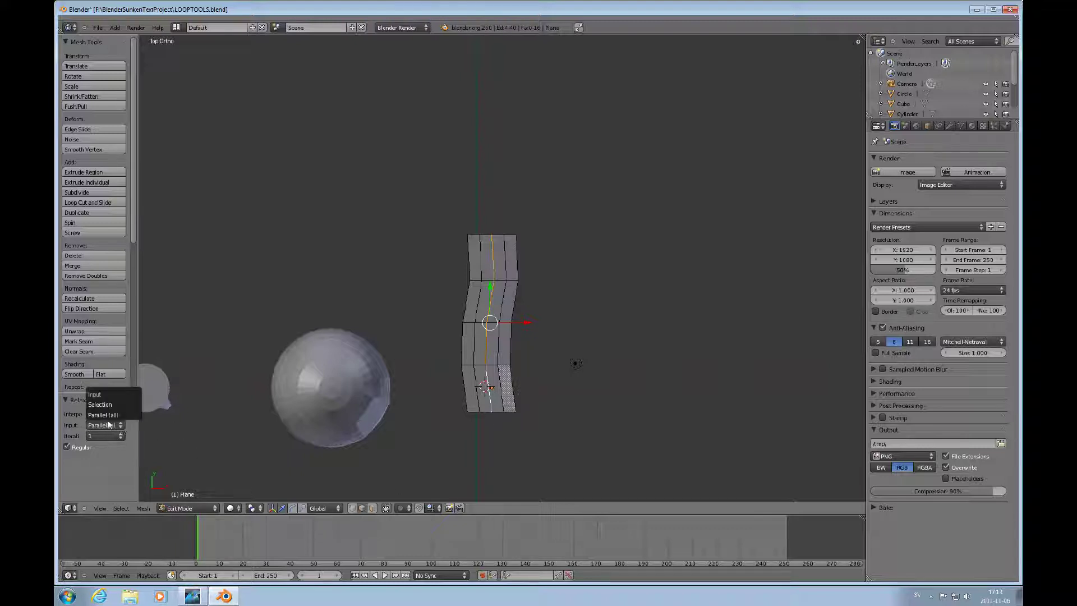
left_click(104, 413)
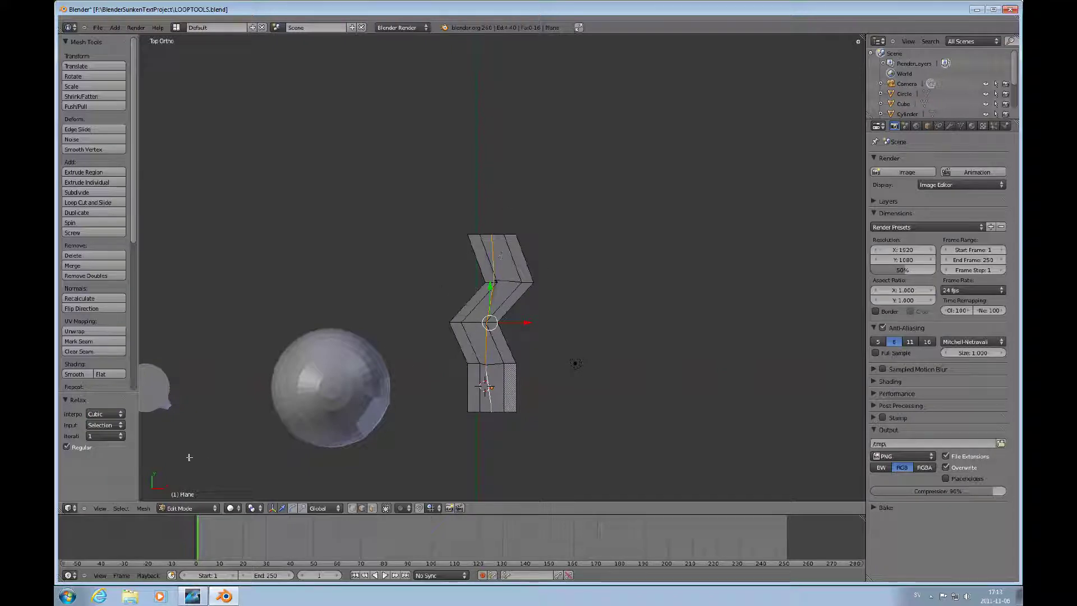
left_click(104, 425)
left_click(107, 414)
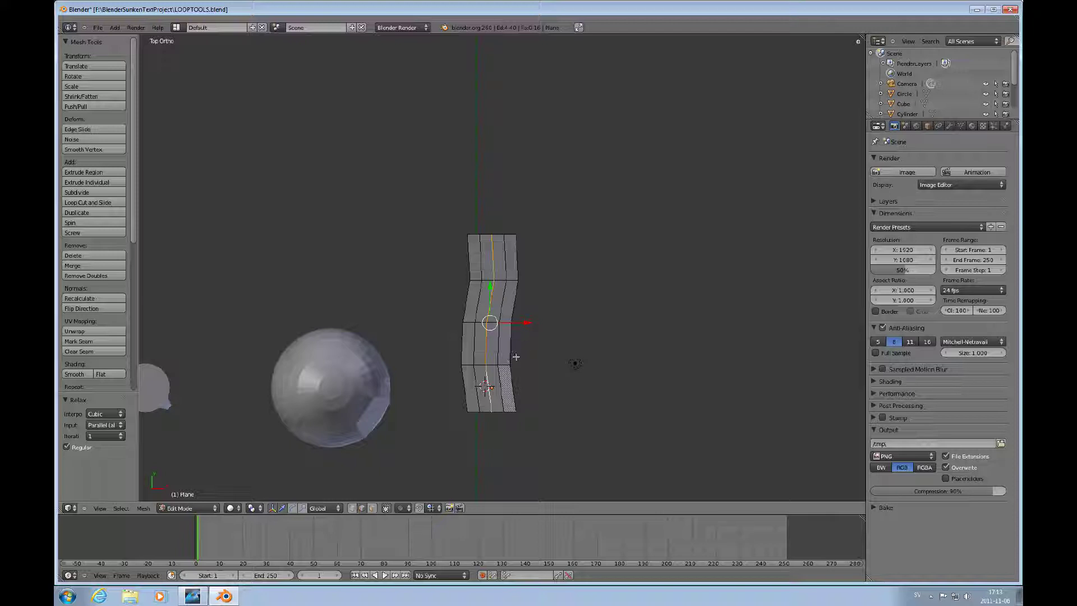
- Undo the relax, try LoopTools Space on the loop, then undo it
key("ctrl+z")
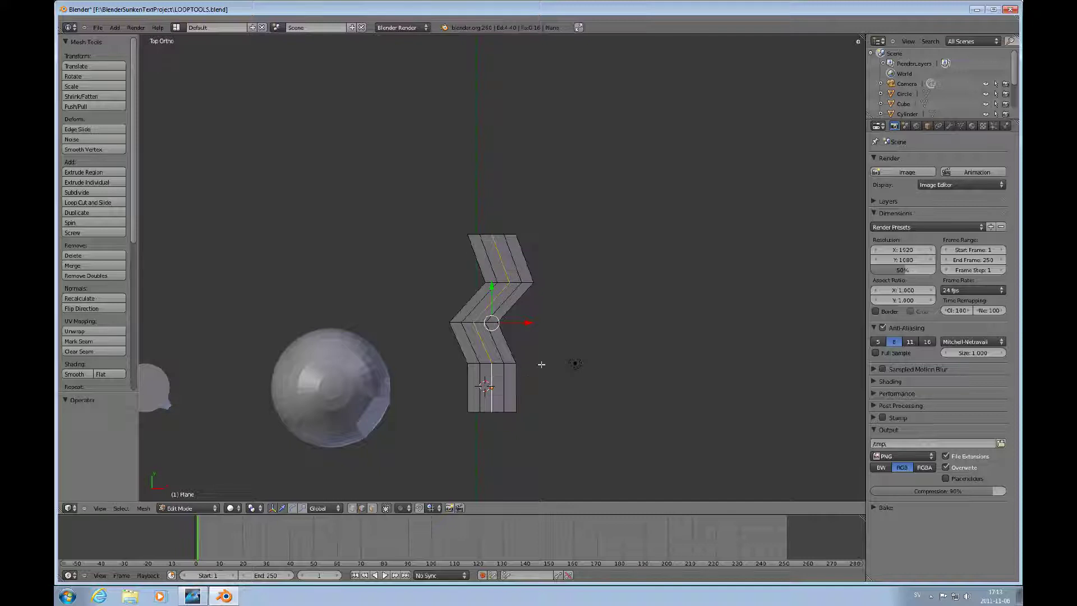
key("w")
mouse_move(533, 359)
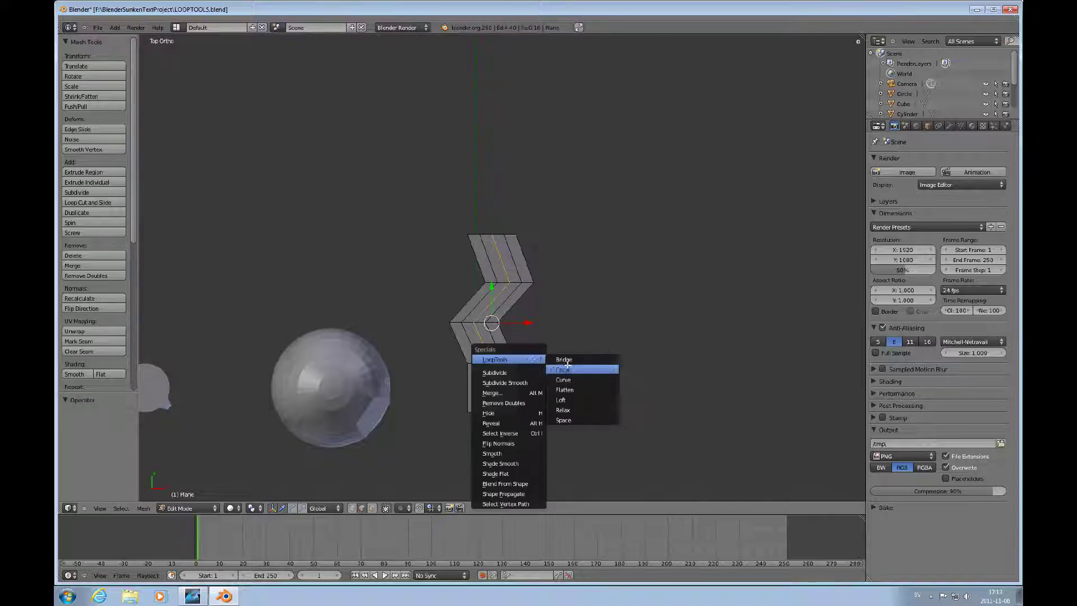
left_click(575, 421)
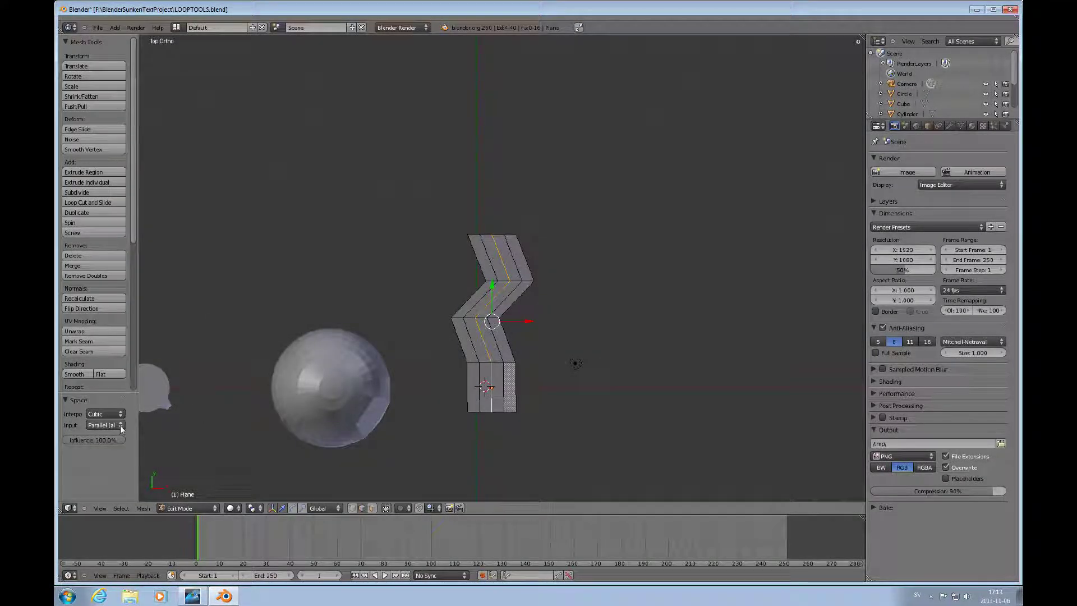
key("ctrl+z")
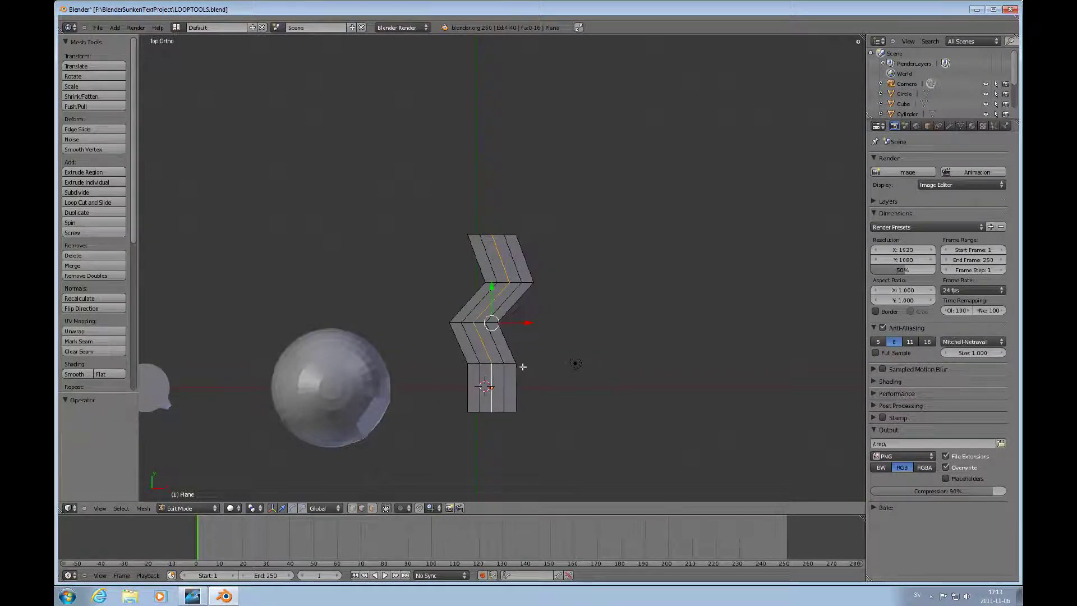
- Add centred loop cuts across the zigzag plane
scroll(513, 366, "up", 2)
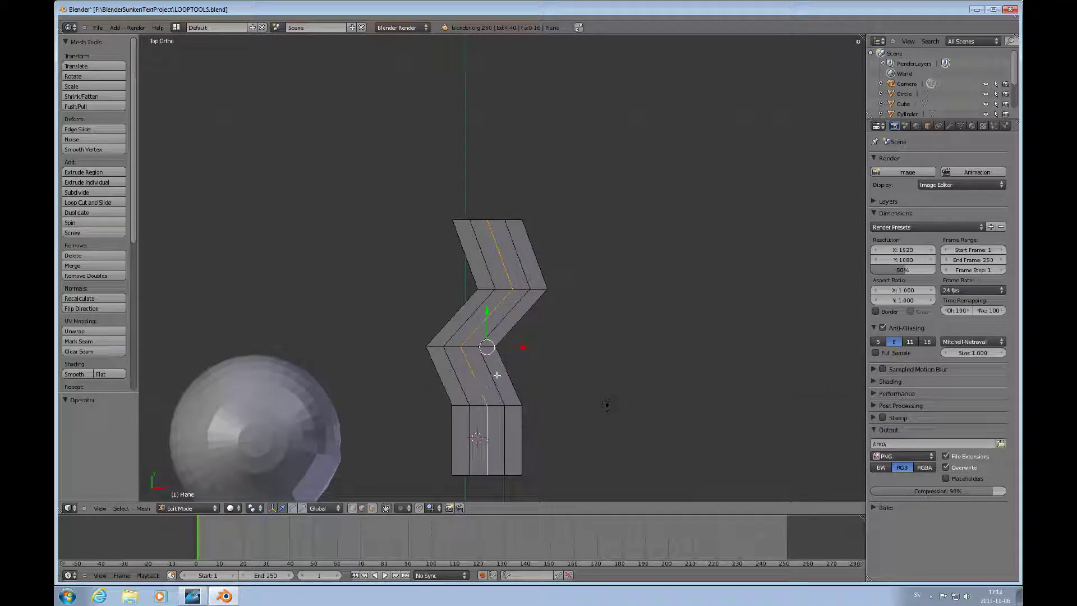
key("ctrl+r")
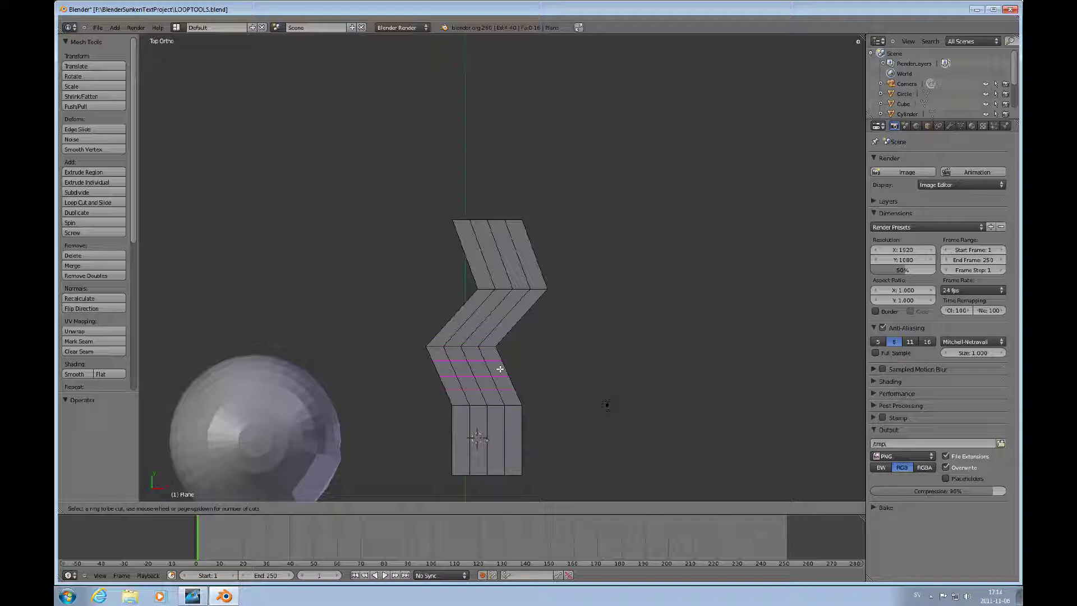
left_click(500, 369)
right_click(500, 369)
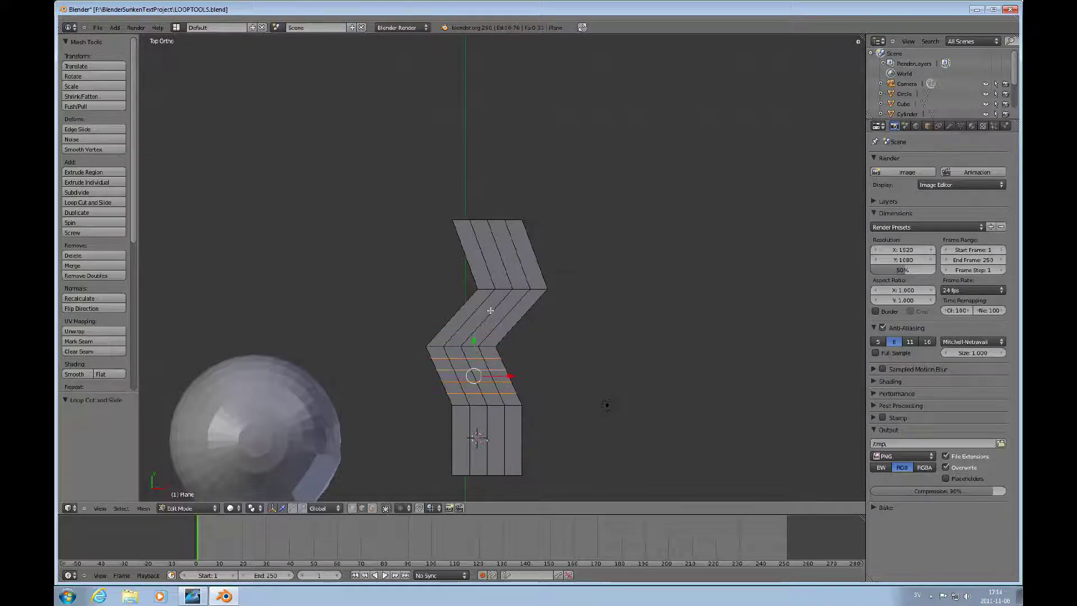
scroll(494, 415, "down", 1)
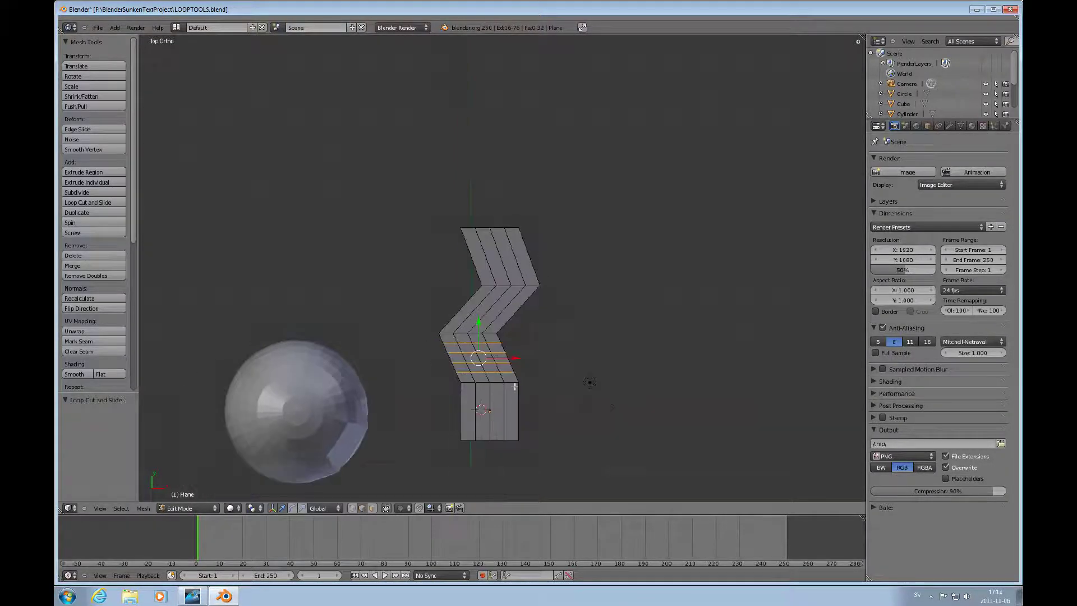
- Select the plane's vertical edge loop and evenly respace it with LoopTools Space
right_click(492, 430, "alt")
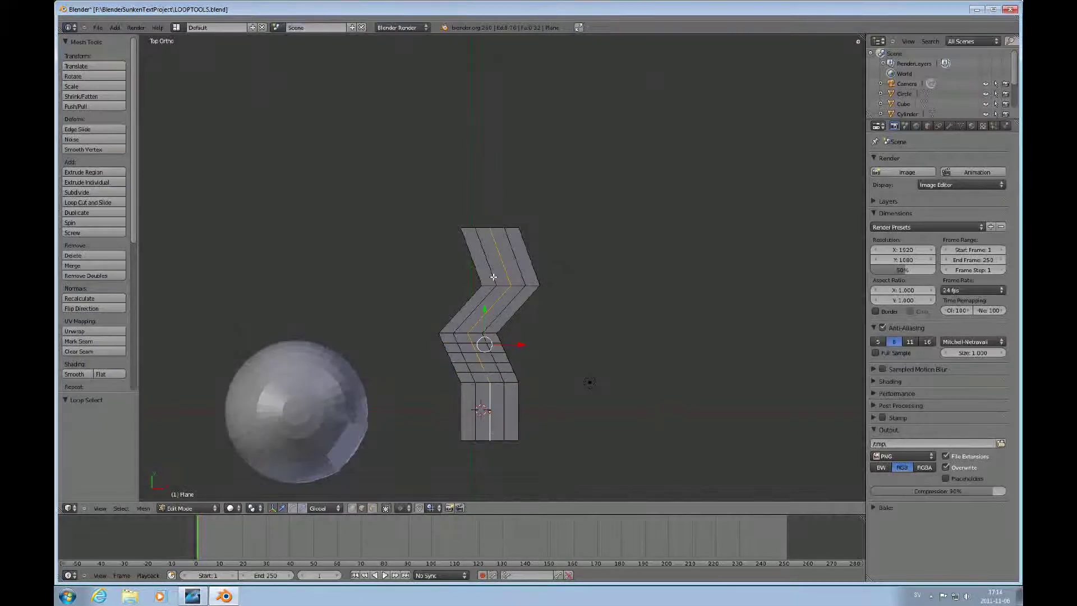
key("w")
mouse_move(567, 360)
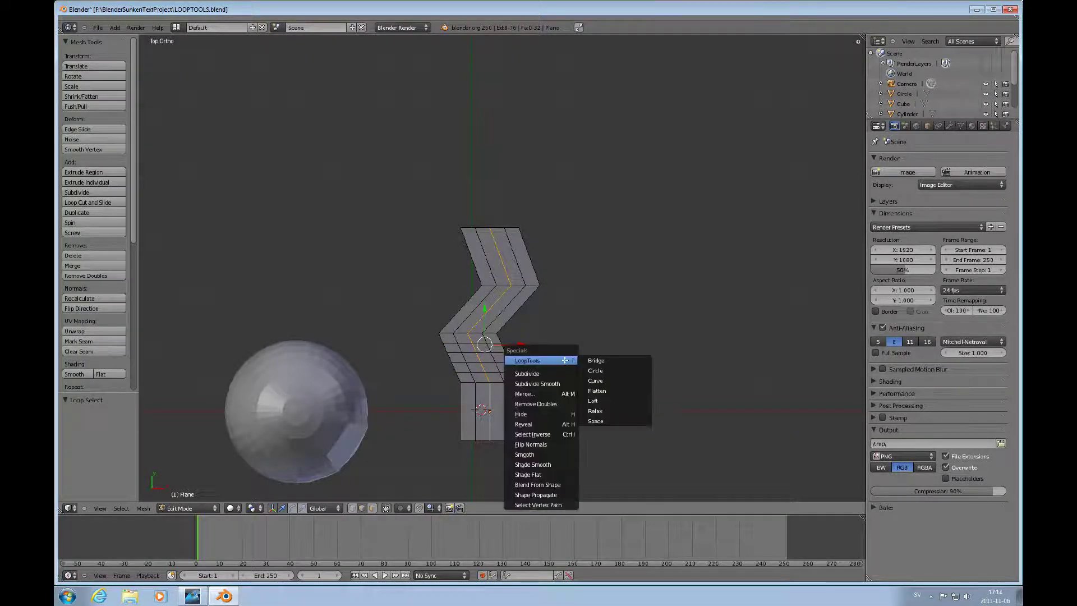
left_click(597, 422)
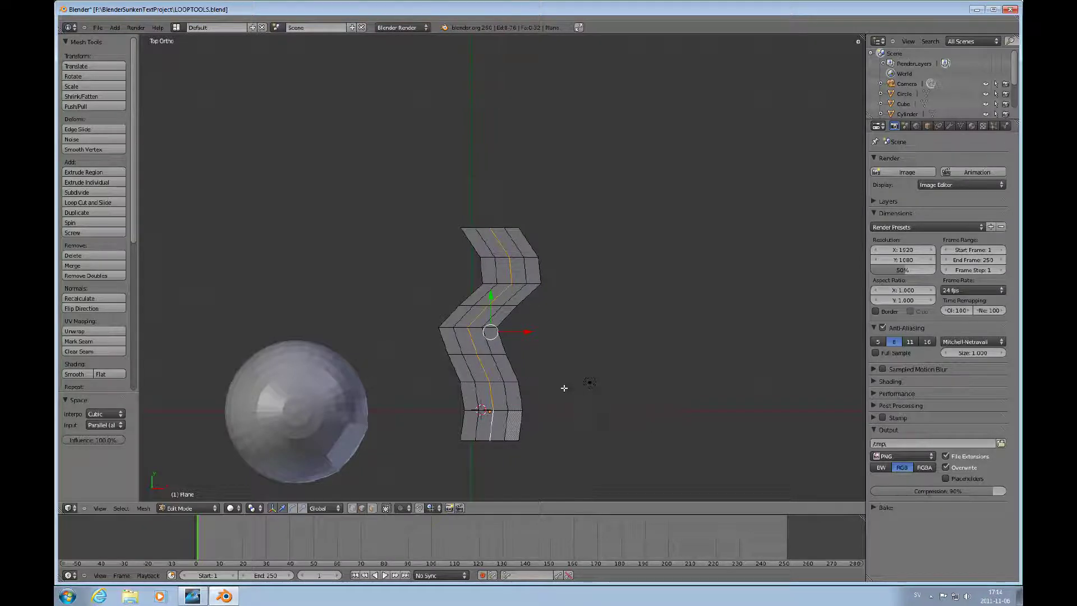
scroll(546, 346, "down", 4)
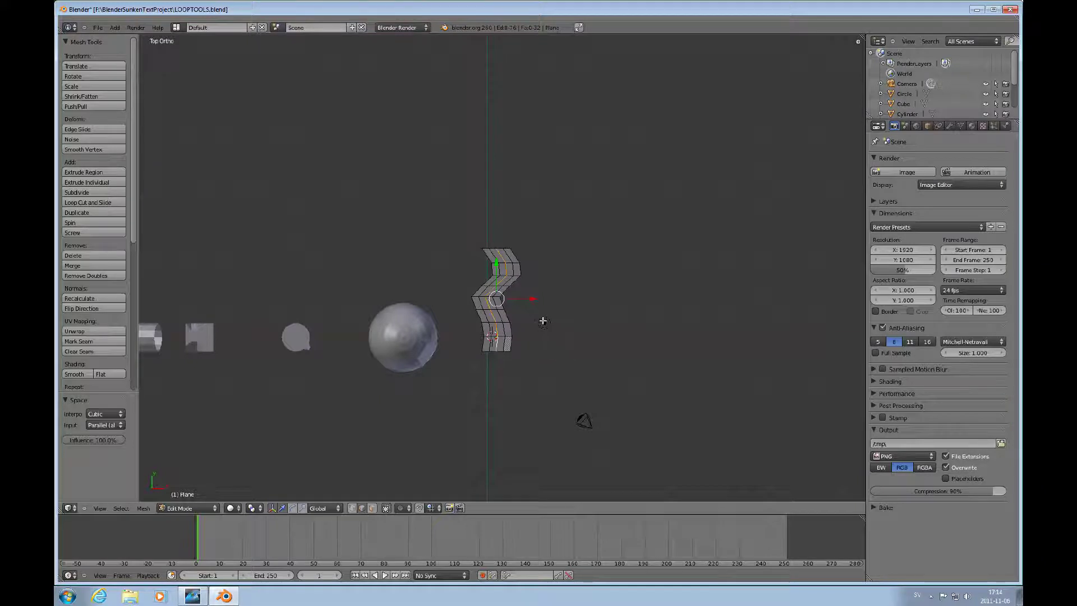
- Return to Object Mode and shift the kinked plane to the right along X
key("Tab")
left_click_drag(527, 341, 591, 344)
scroll(598, 339, "down", 3)
scroll(598, 343, "up", 3)
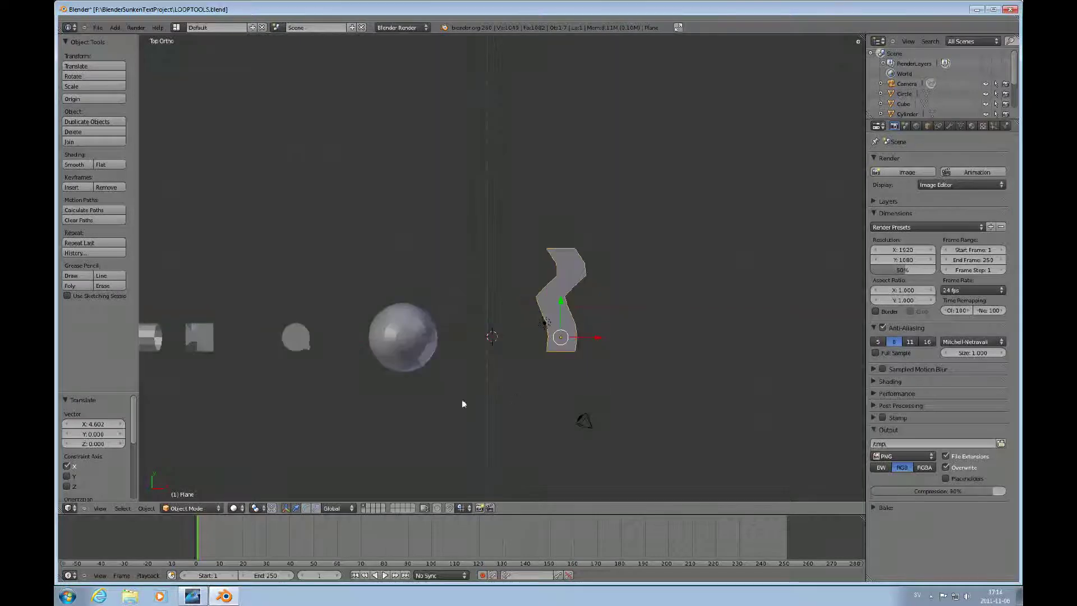
scroll(432, 361, "down", 1)
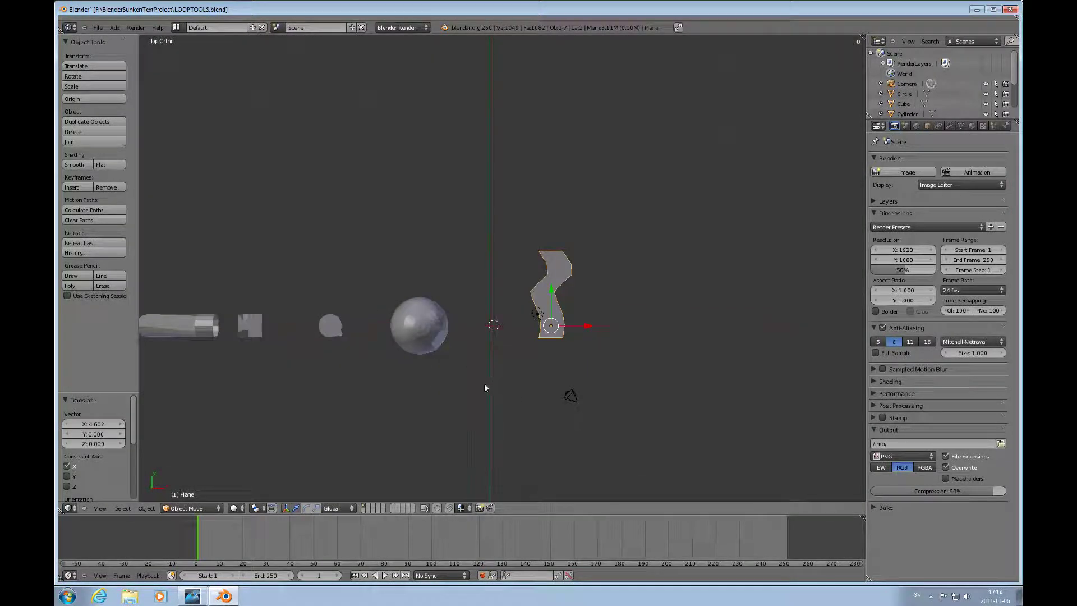
- Orbit the view to an angle and select the sphere
middle_click_drag(486, 388, 452, 330)
scroll(449, 326, "up", 5)
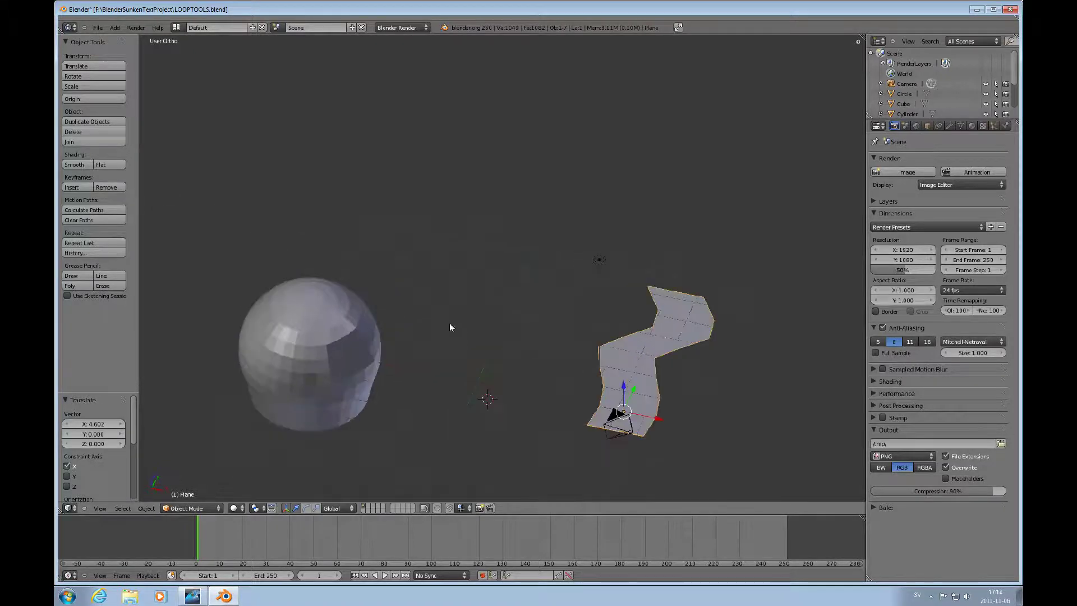
right_click(357, 362)
- In the sphere's Edit Mode, round the selected faces with LoopTools Circle
key("Tab")
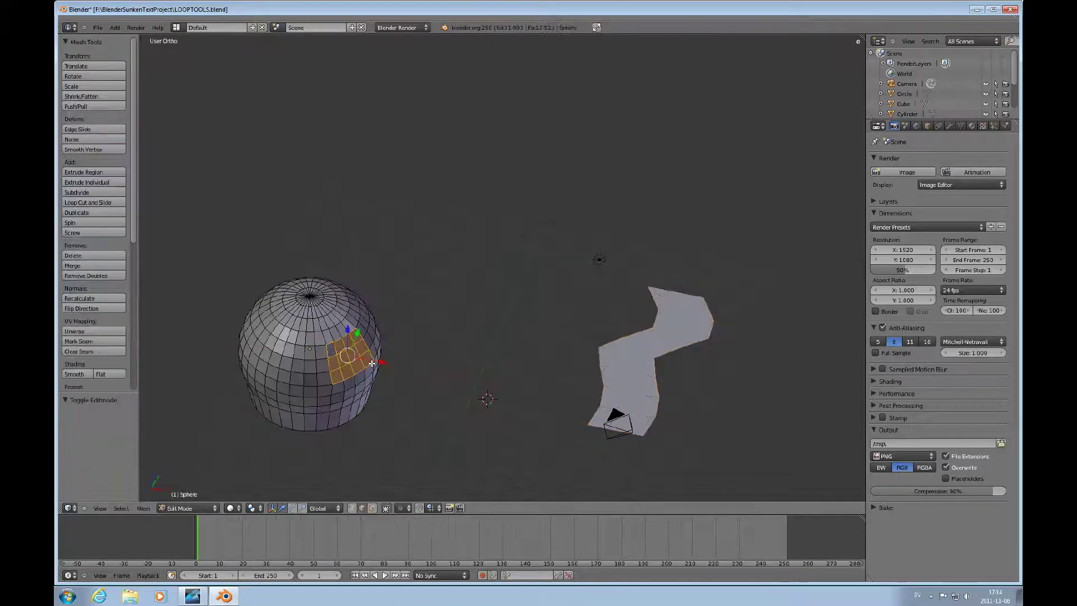
scroll(372, 363, "up", 3)
scroll(371, 362, "down", 6)
scroll(371, 362, "down", 2, "ctrl")
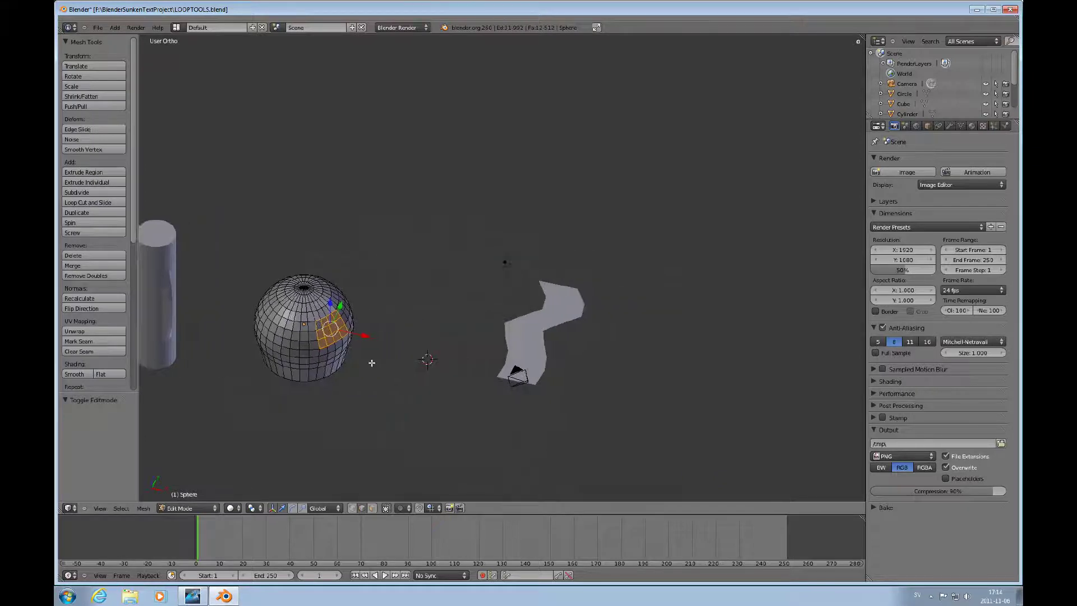
scroll(371, 363, "down", 3, "ctrl")
scroll(477, 364, "up", 6)
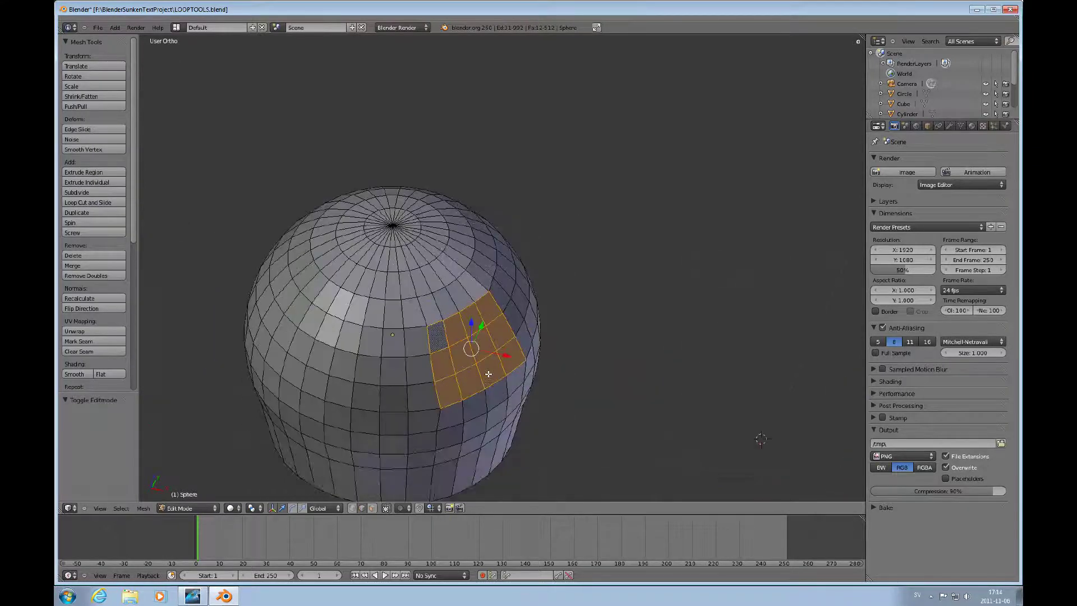
key("w")
mouse_move(494, 374)
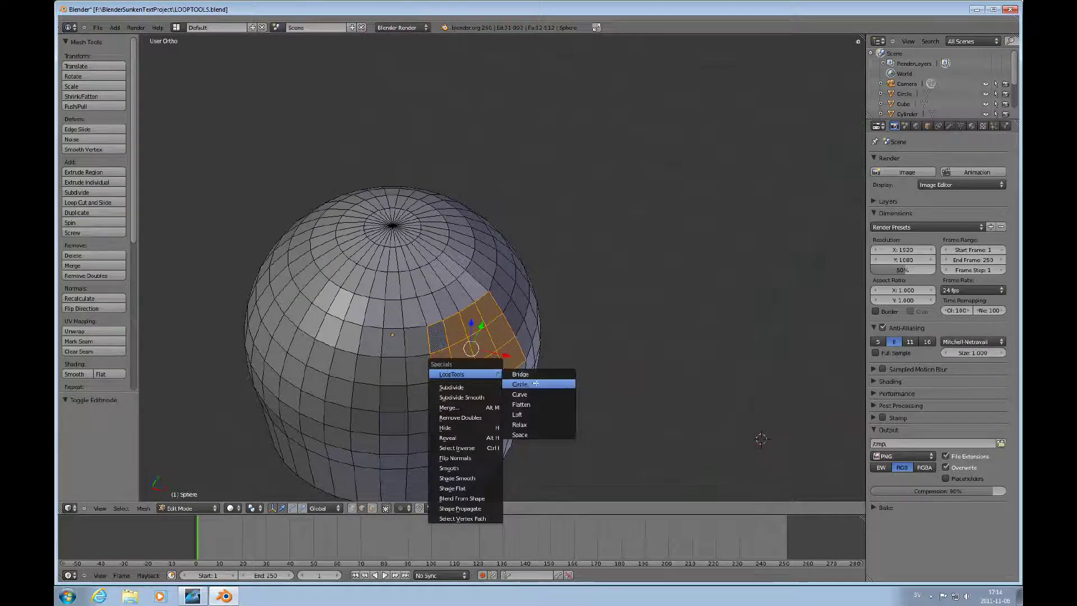
left_click(521, 385)
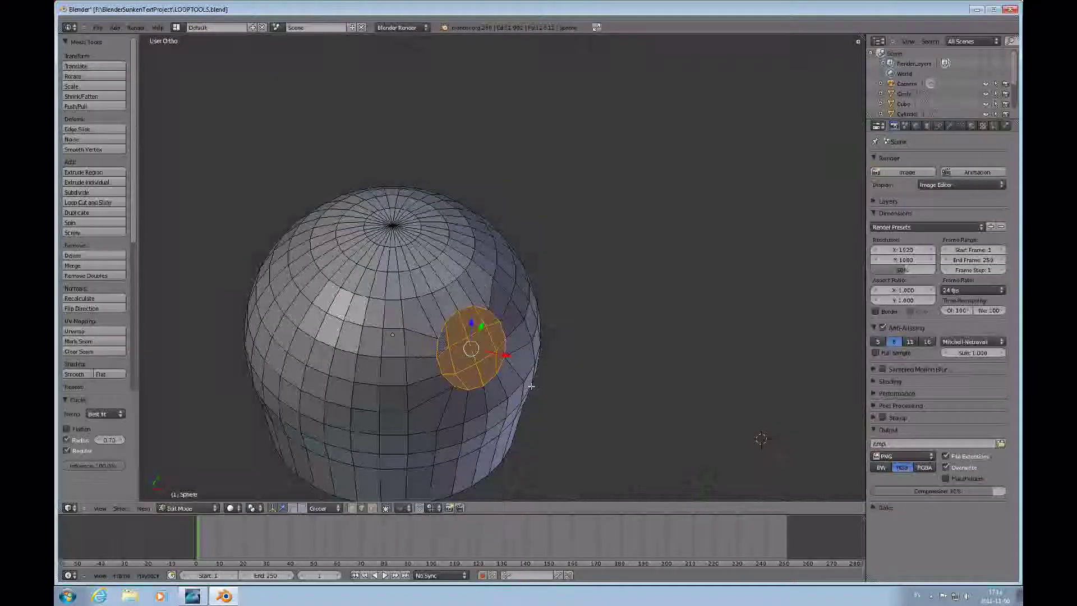
- Orbit and zoom to inspect the circular patch, then pick an option from the Alt+M menu
mouse_move(489, 367)
middle_mouse_down()
mouse_move(486, 350)
mouse_move(544, 370)
mouse_move(475, 369)
middle_mouse_up()
scroll(474, 370, "up", 2)
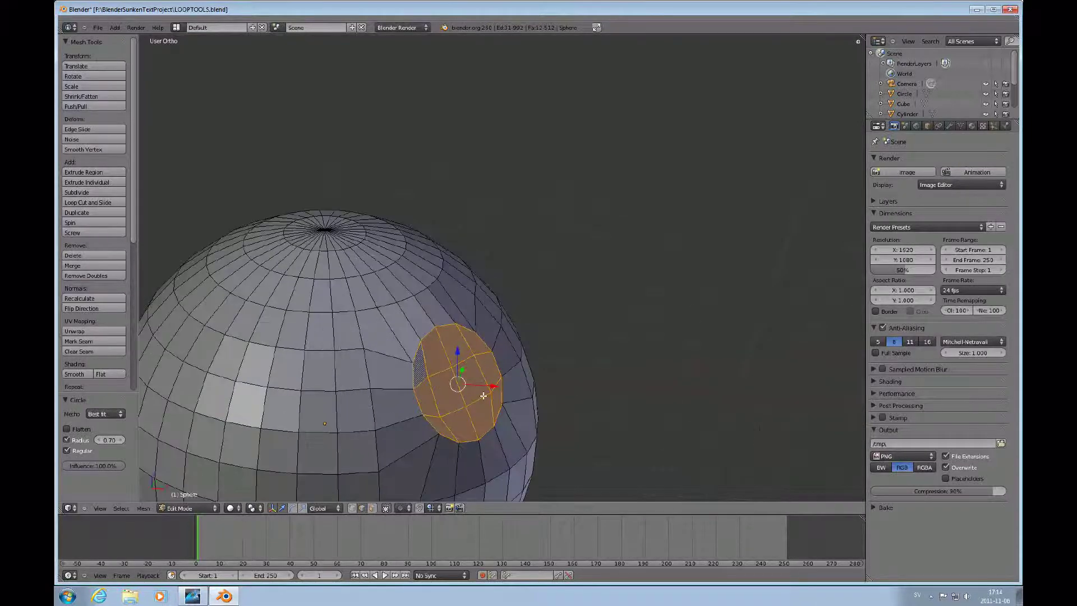
key("alt+m")
left_click(481, 436)
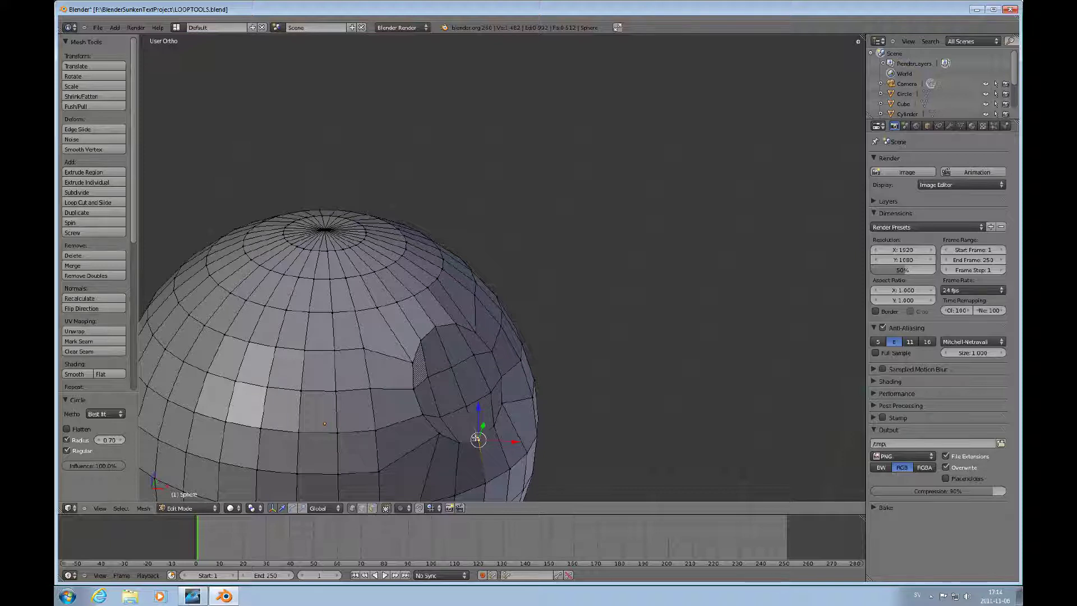
- Place the 3D cursor on the sphere and select a path of vertices beside the circular patch
left_click(459, 442)
right_click(497, 428, "ctrl")
right_click(421, 339, "ctrl")
right_click(456, 323, "ctrl")
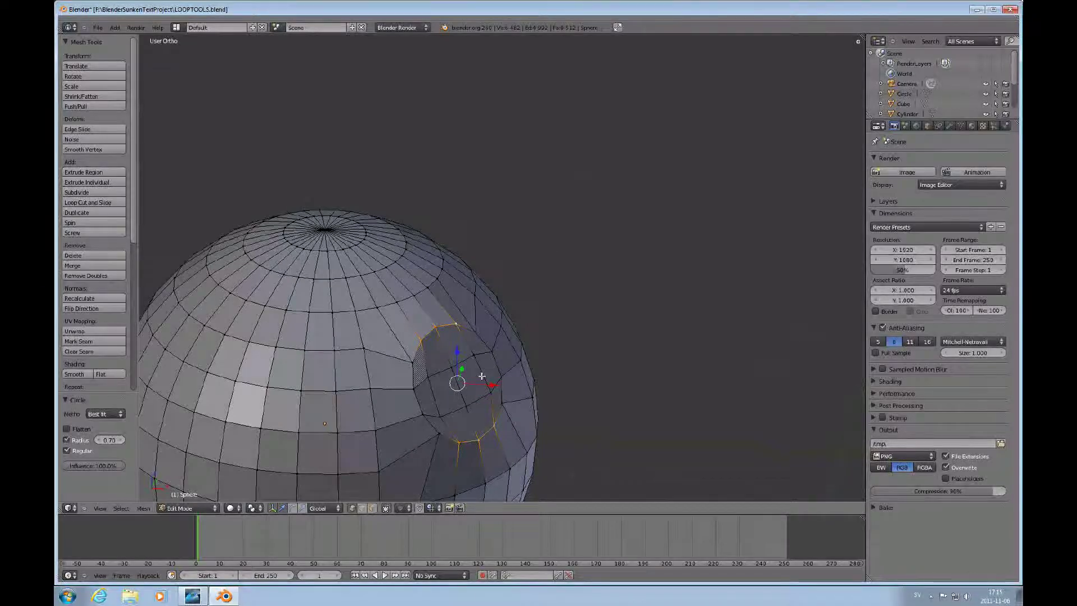
- Bend the vertex chain with LoopTools Curve and orbit around the sphere to inspect it
key("w")
mouse_move(481, 376)
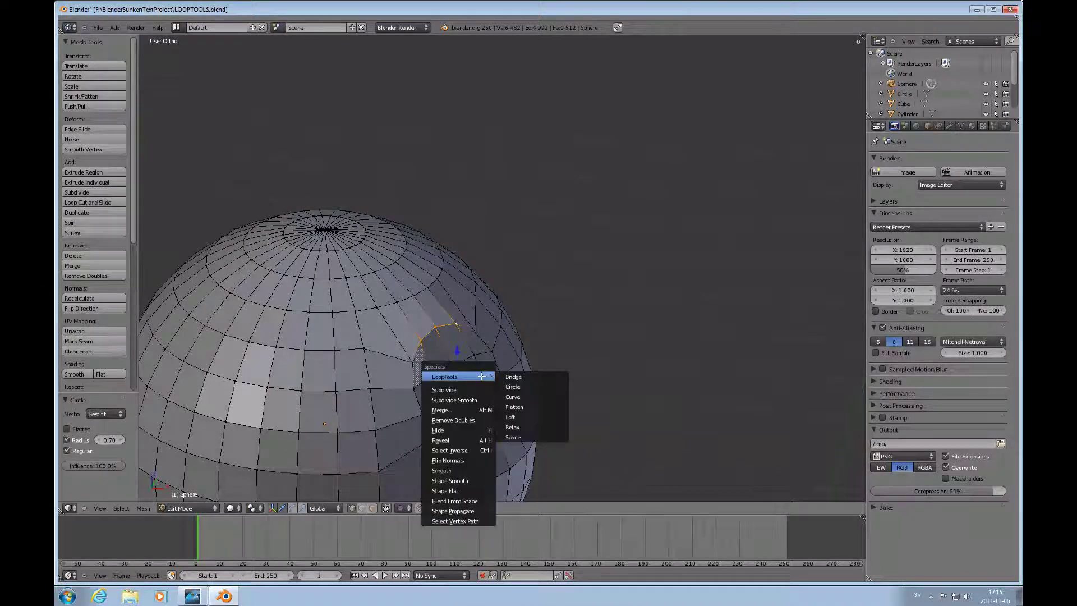
left_click(510, 397)
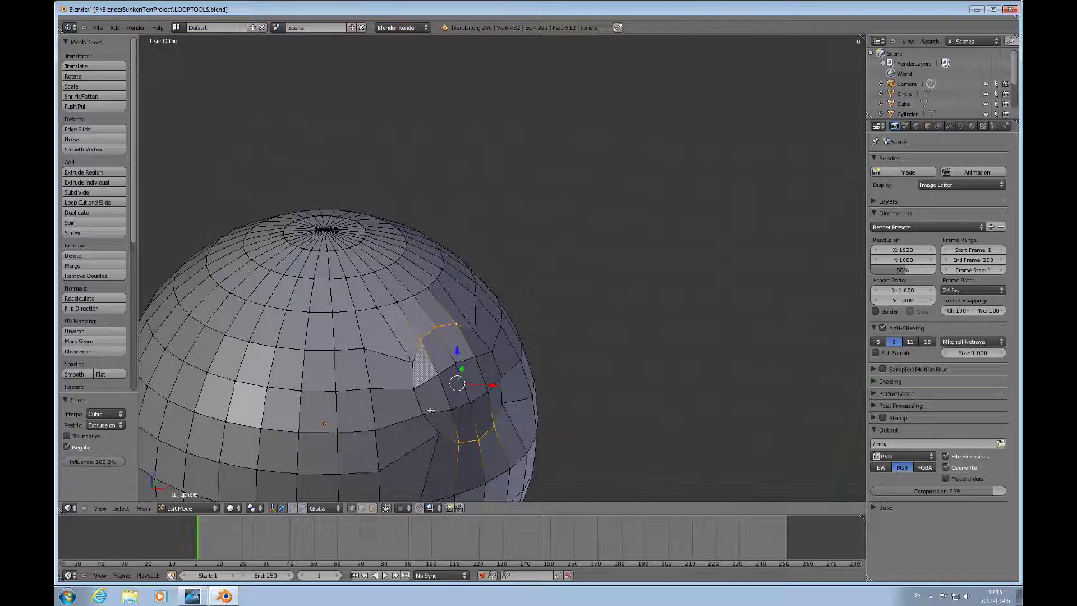
middle_click_drag(449, 380, 512, 406)
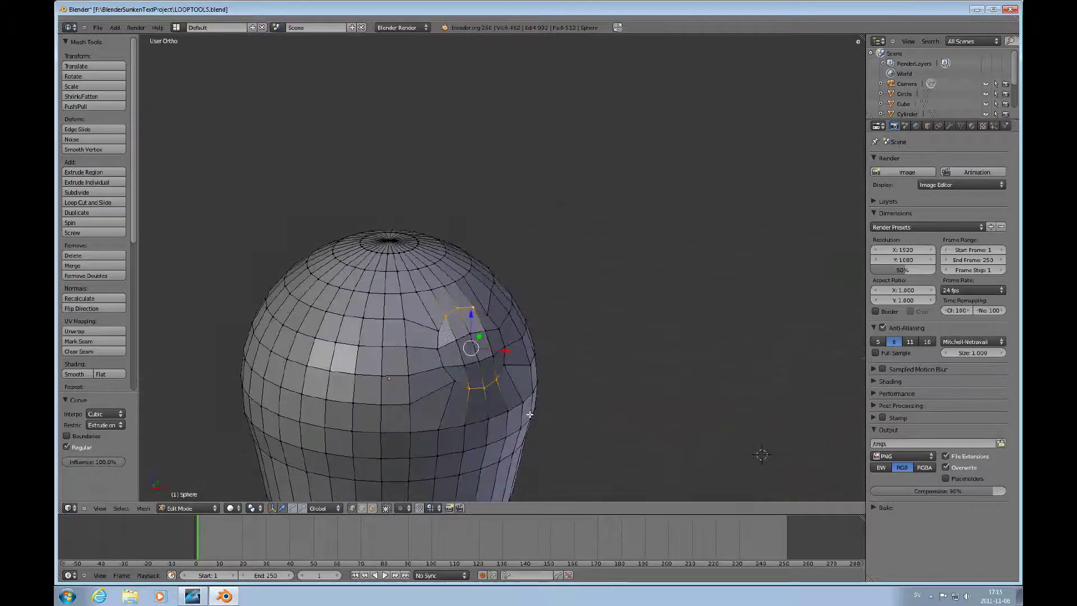
- Return the sphere to Object Mode and view the scene orthographically from the top
key("KP_5")
key("Tab")
key("KP_5")
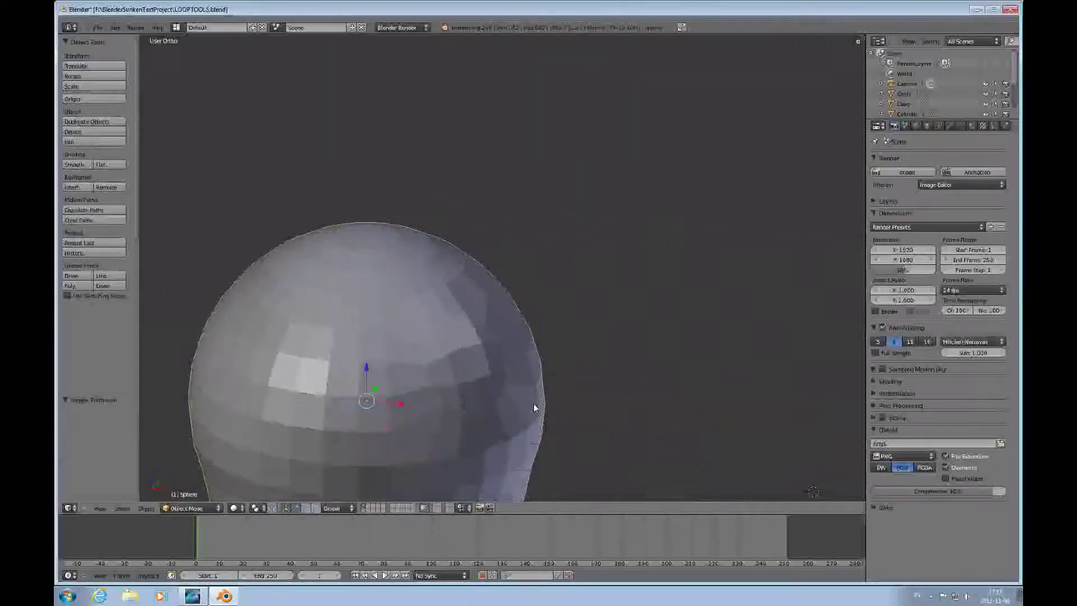
scroll(533, 404, "down", 2)
key("KP_7")
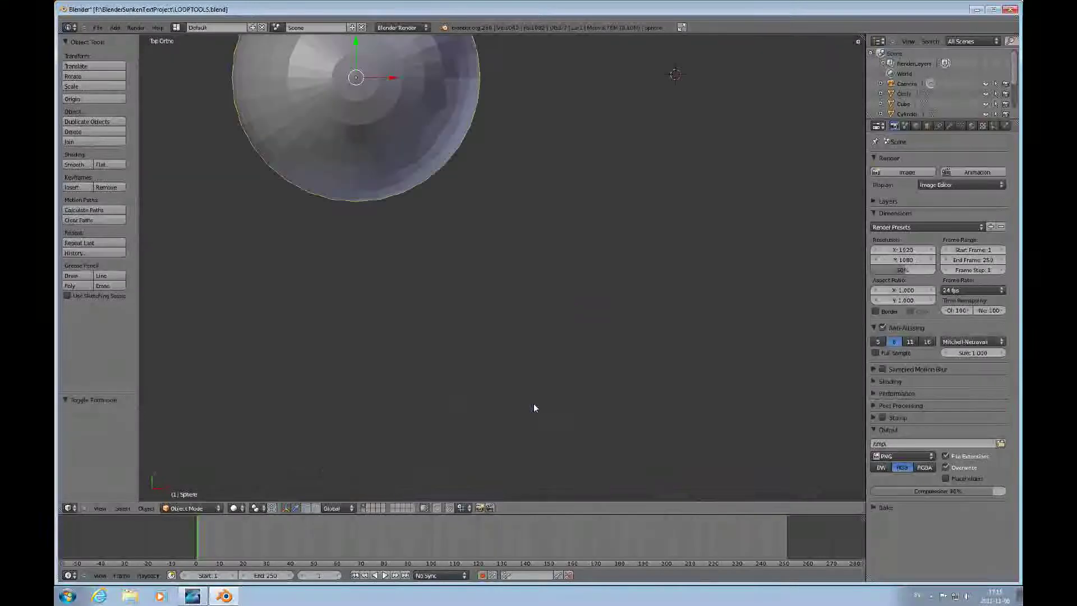
scroll(615, 228, "down", 7)
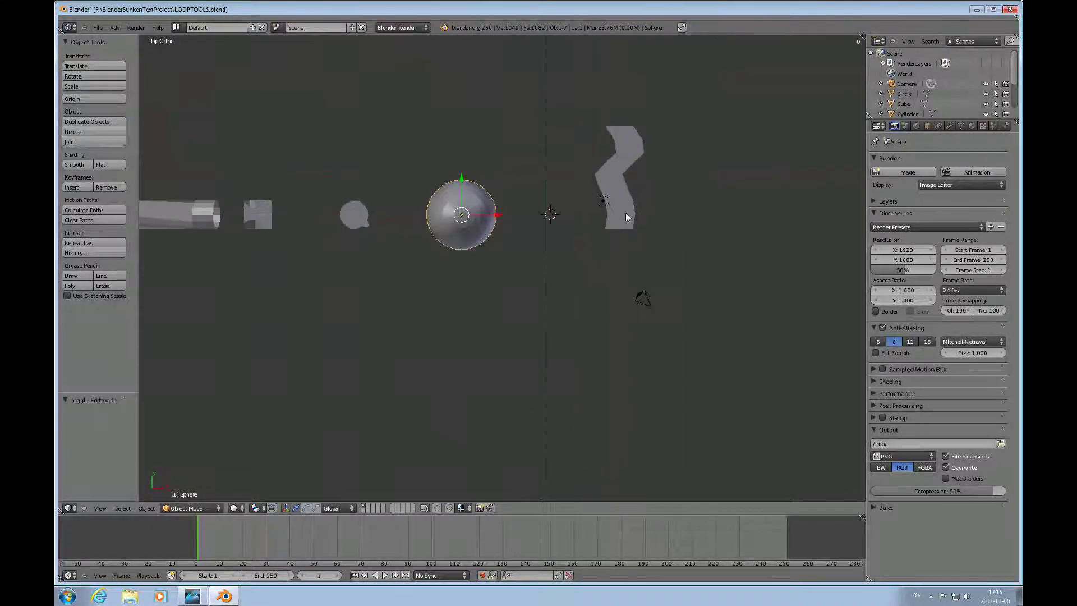
- Move the plane, sphere and cylinder rightward along X
right_click(626, 217)
scroll(601, 214, "down", 2)
left_click_drag(619, 232, 653, 232)
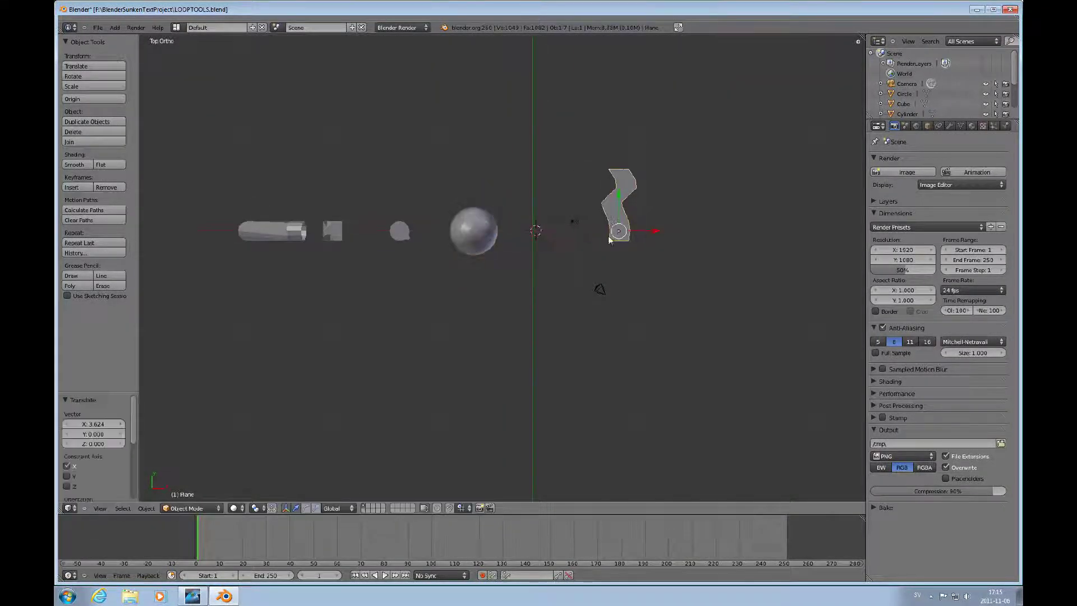
right_click(474, 231)
left_click_drag(510, 232, 586, 240)
right_click(400, 232)
left_click_drag(435, 239, 506, 238)
- Move the cube and Circle object rightward along X, then orbit to view the row
right_click(342, 234)
left_click_drag(348, 232, 428, 236)
right_click(299, 235)
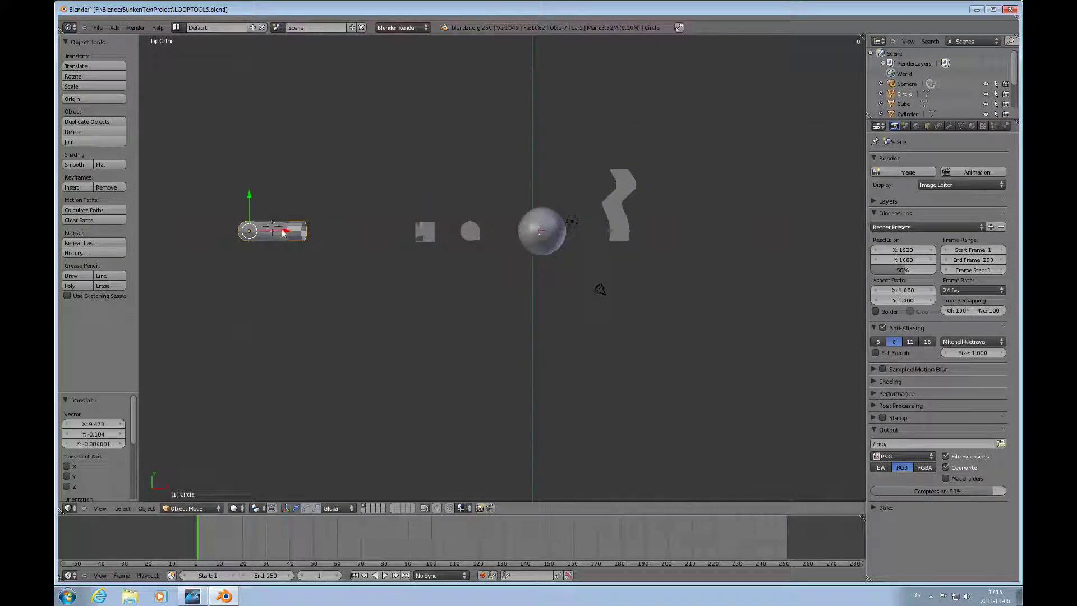
left_click_drag(285, 231, 367, 234)
scroll(536, 249, "down", 4)
scroll(527, 258, "up", 4)
middle_click_drag(523, 317, 490, 241)
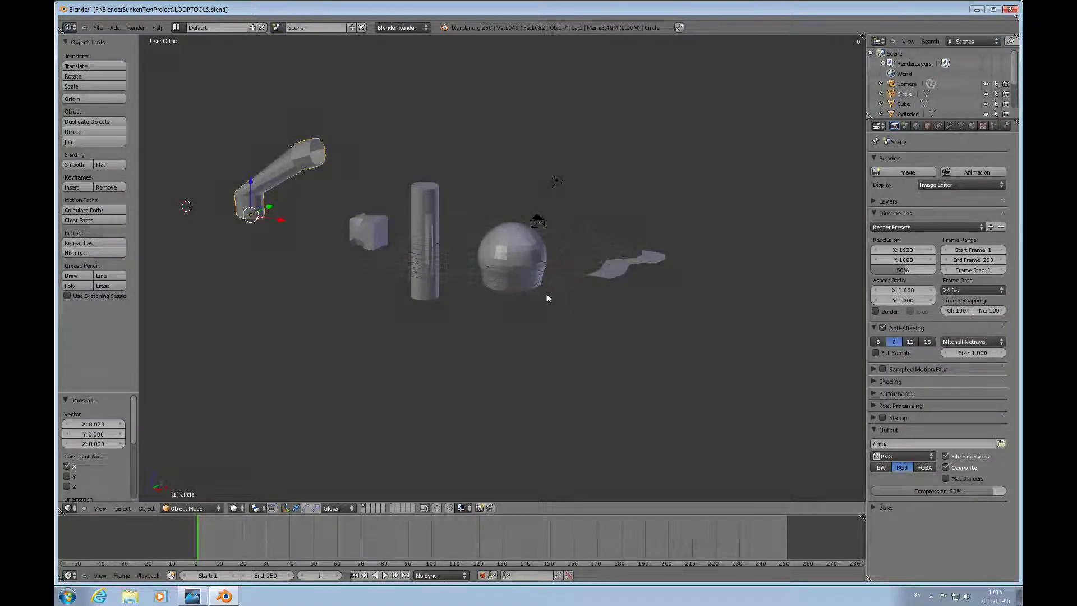
scroll(539, 289, "up", 1)
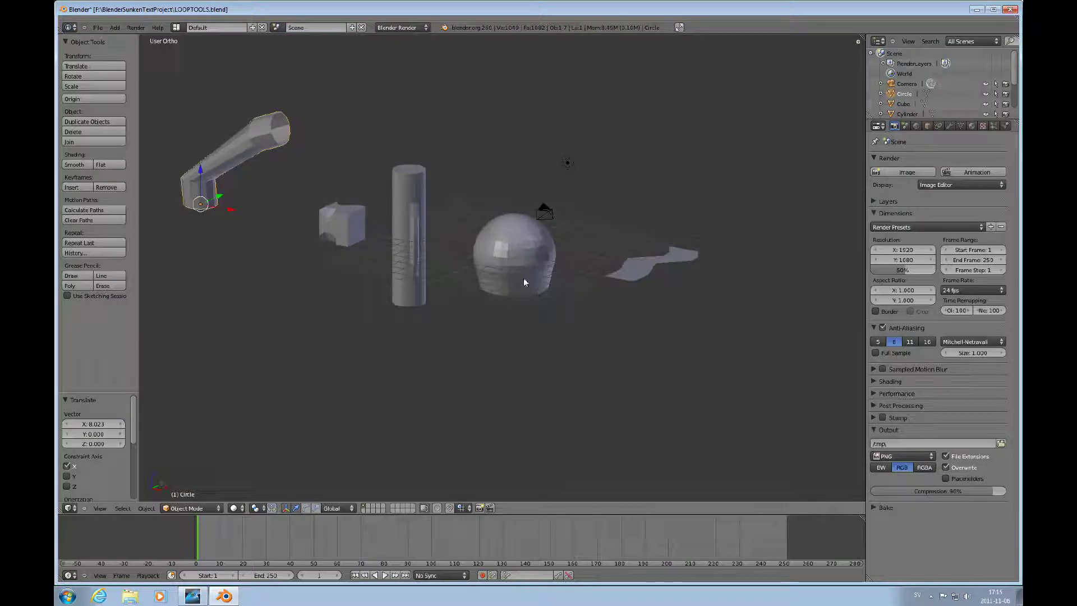